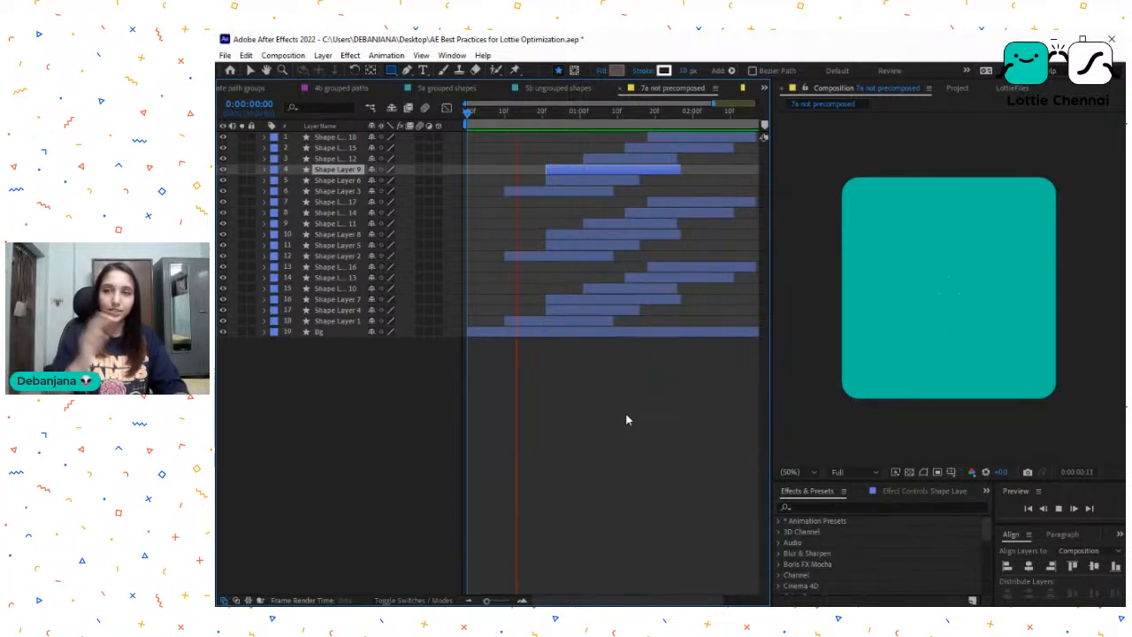
- Stop the preview of 7a not precomposed and scrub its timeline to 0:00:01:06 to examine the staggered shape layers
key("space")
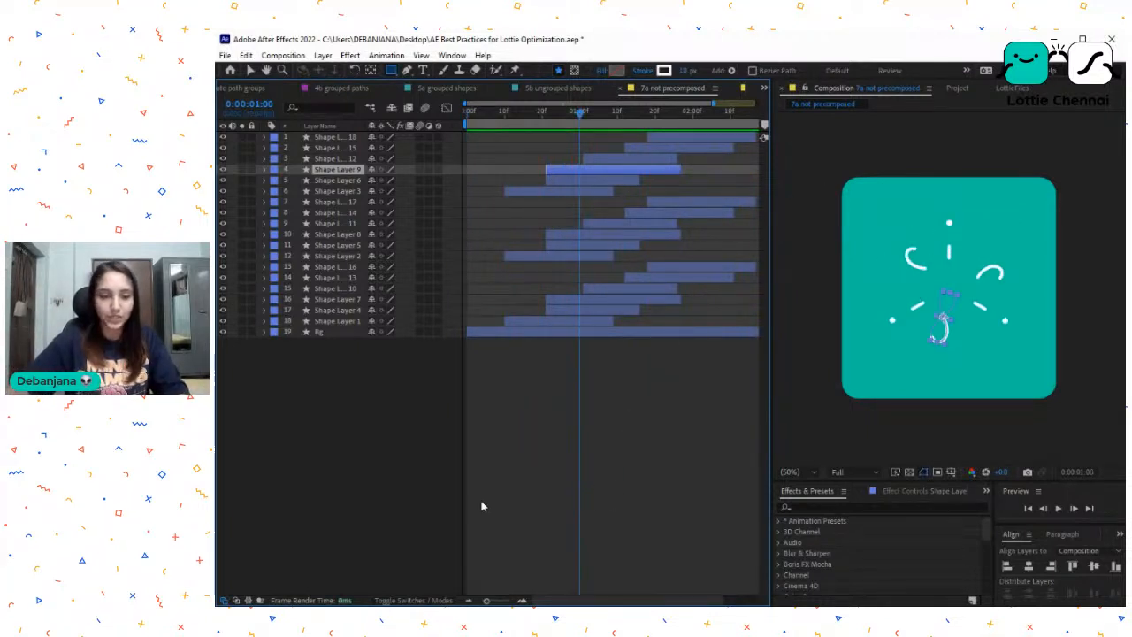
key("v")
left_click_drag(579, 115, 524, 131)
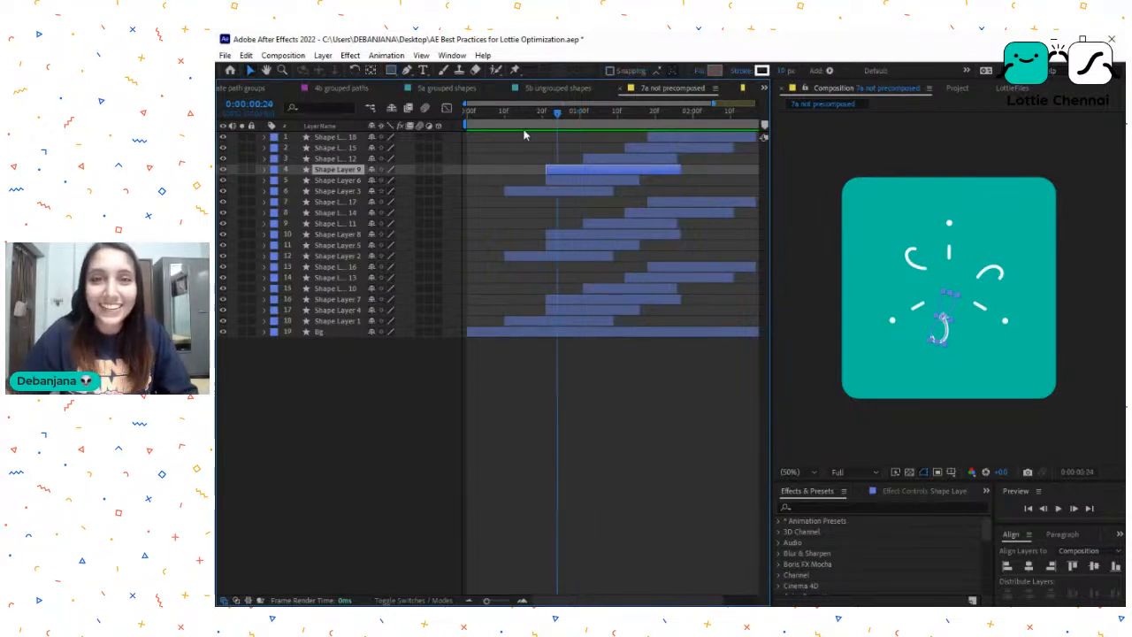
left_click(663, 139)
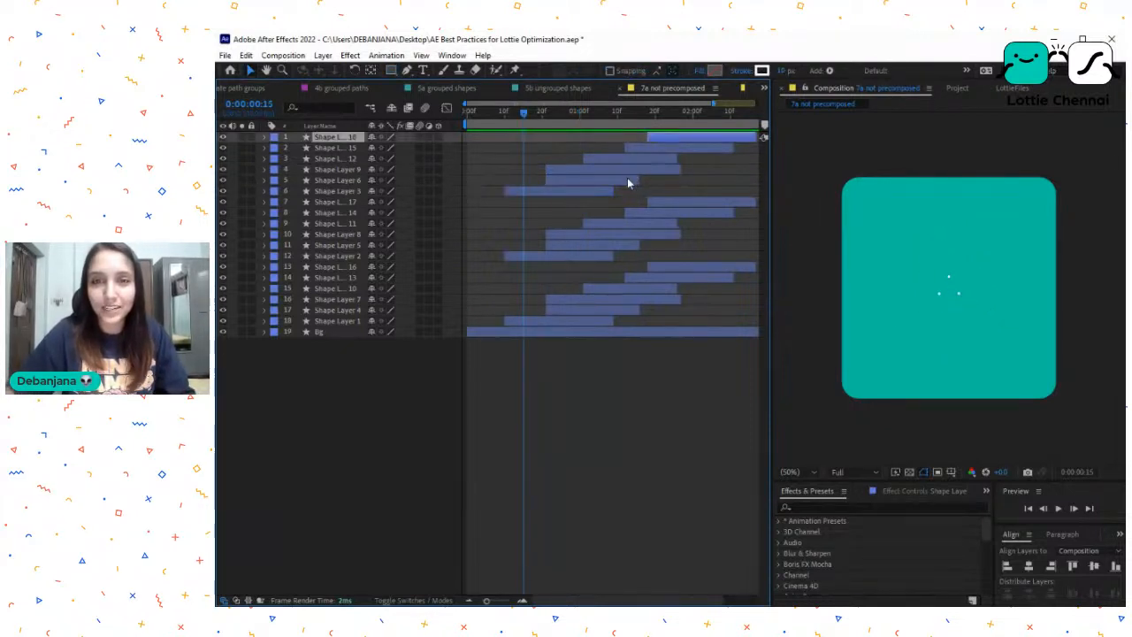
left_click(599, 119)
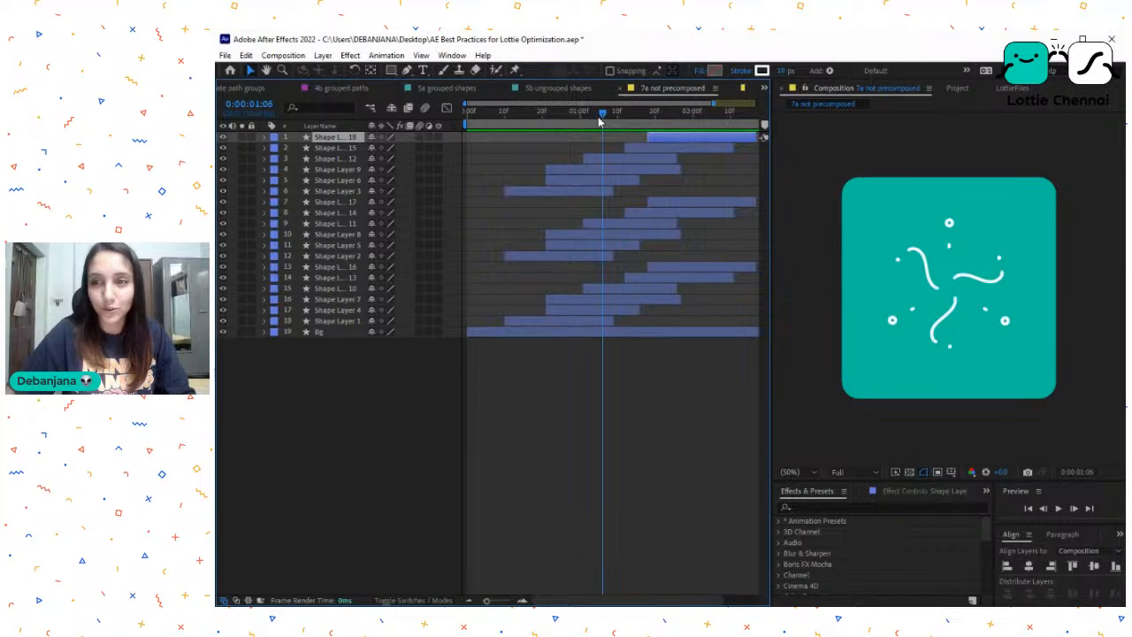
- Pre-compose the top six shape layers, moving all attributes into the new composition, and undo the pre-composition
left_click(589, 193)
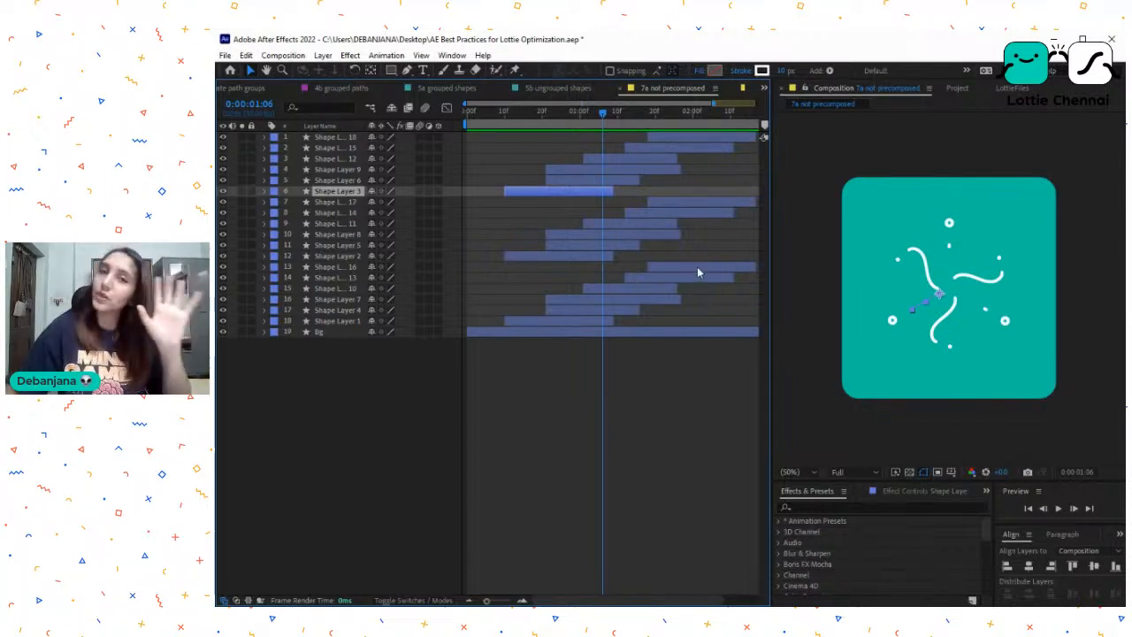
left_click(664, 137, "shift")
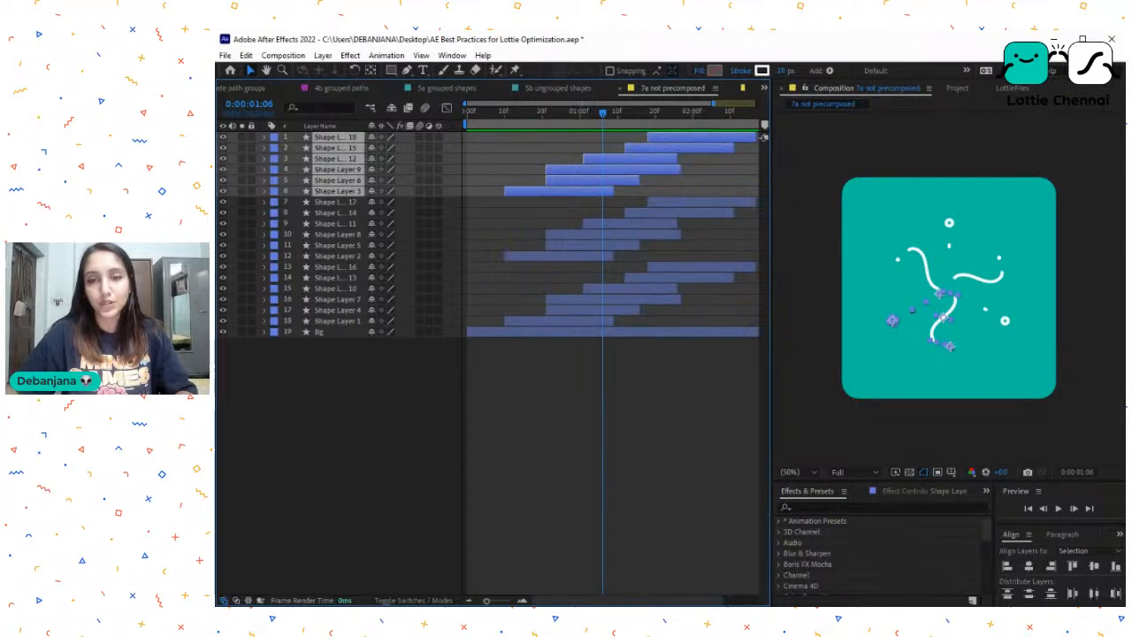
key("ctrl+shift+c")
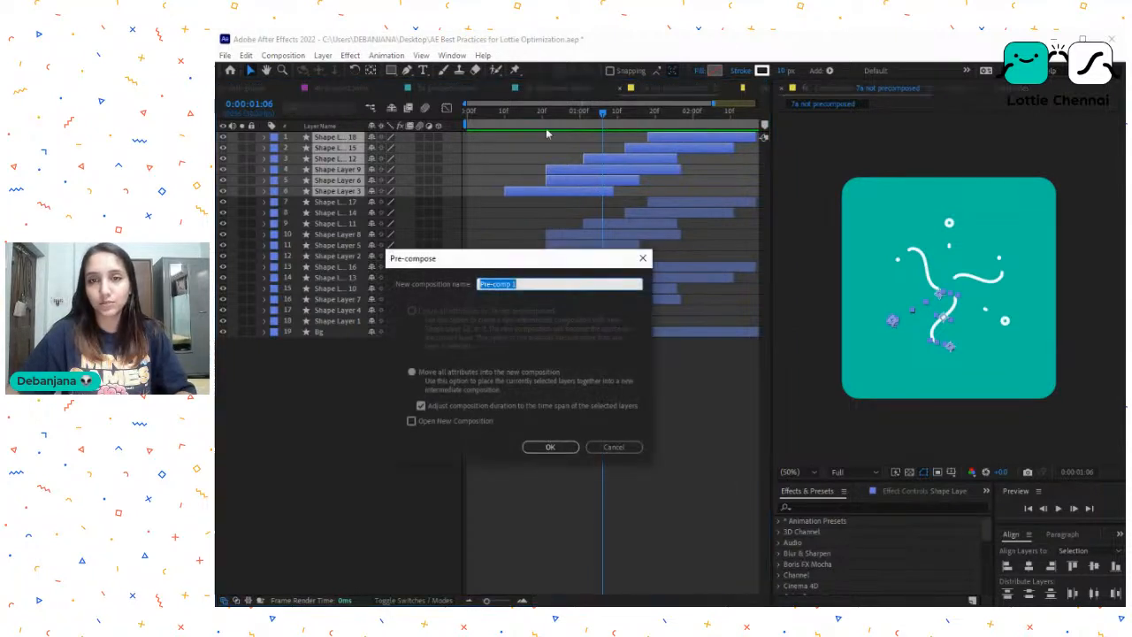
left_click(550, 446)
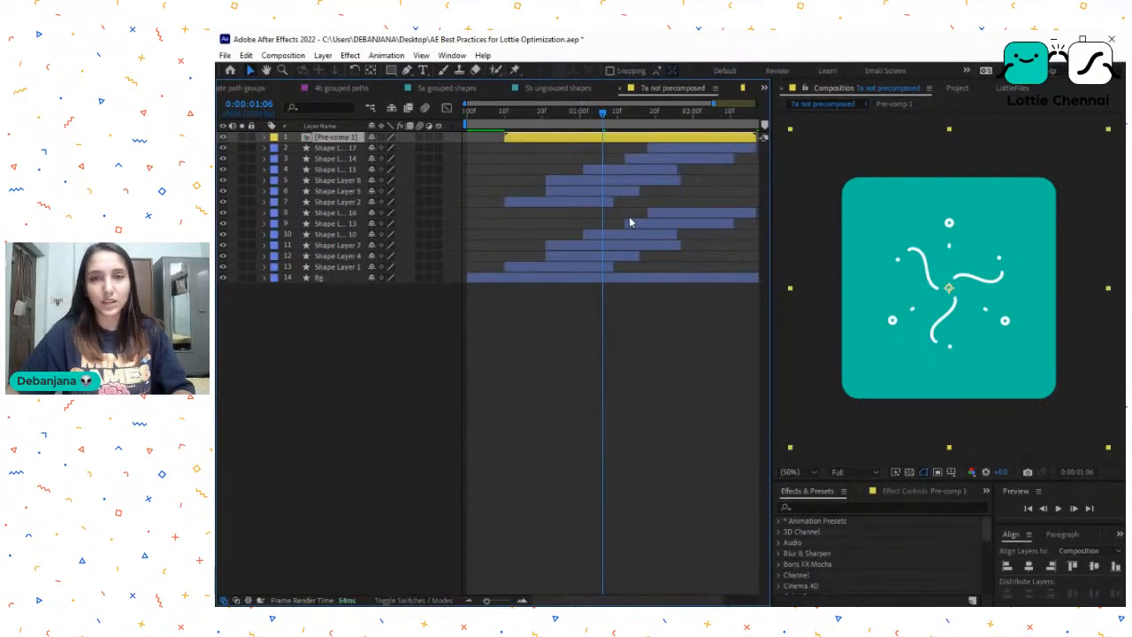
key("ctrl+z")
- Open the 7b precomposed composition and examine its three rotated precomp layers at different points of the animation
left_click(957, 88)
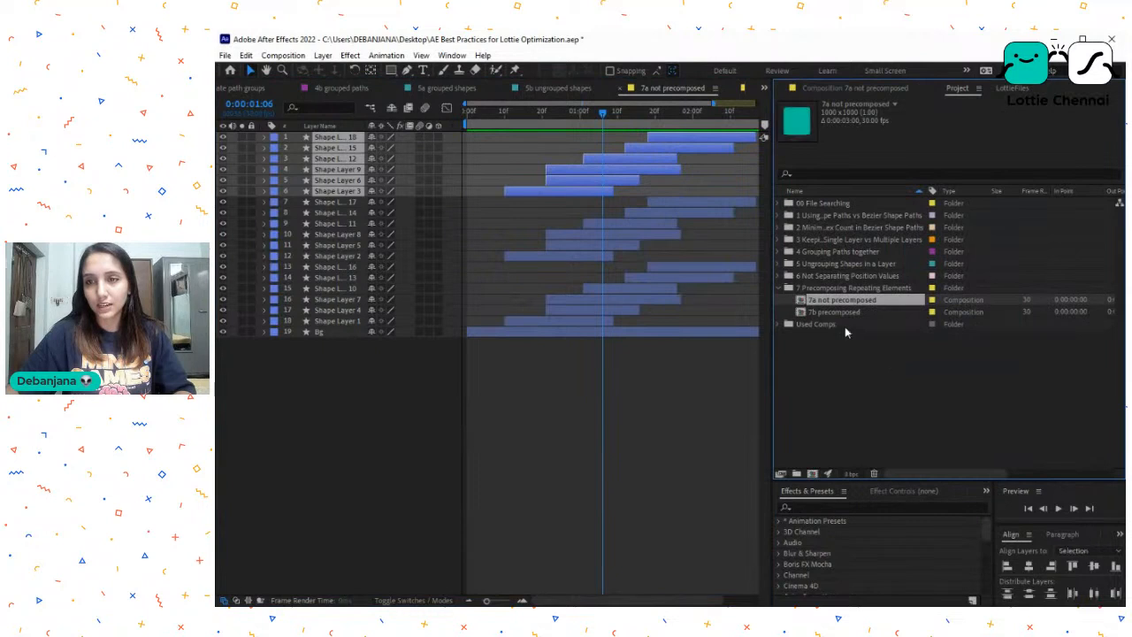
left_click(861, 308)
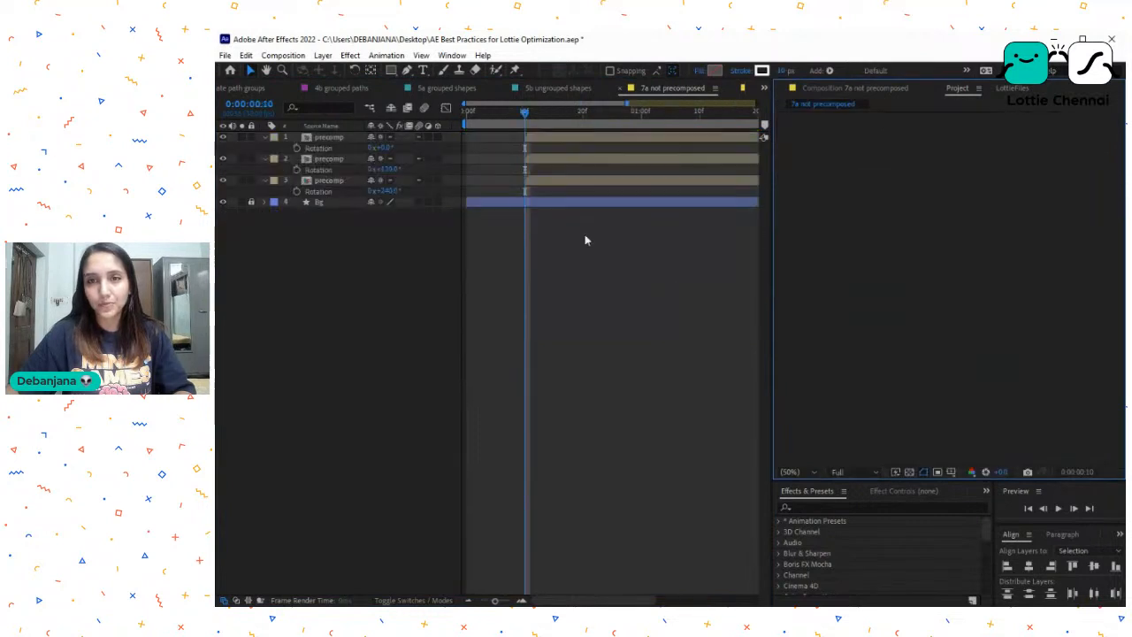
left_click(542, 140)
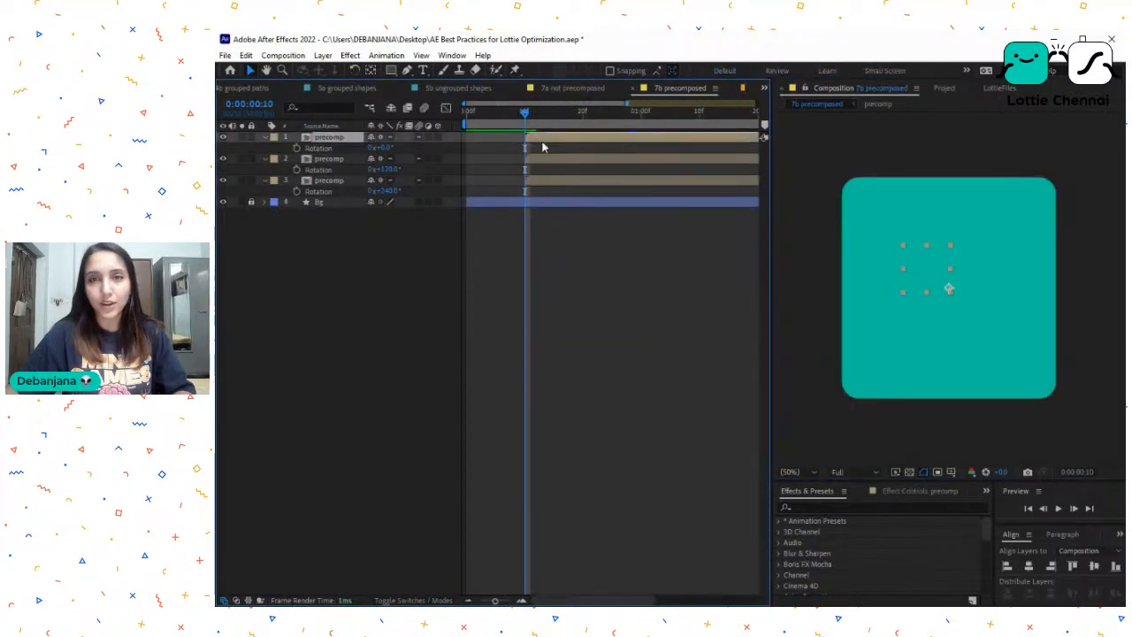
left_click(539, 162)
left_click_drag(584, 126, 651, 138)
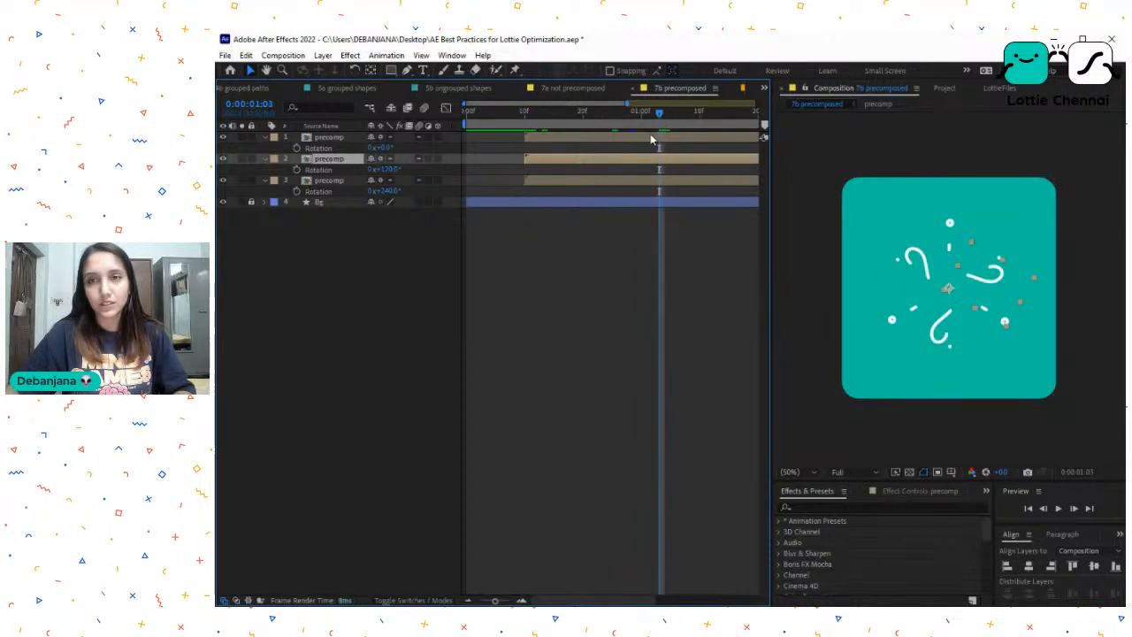
left_click(651, 138)
left_click(656, 183, "shift")
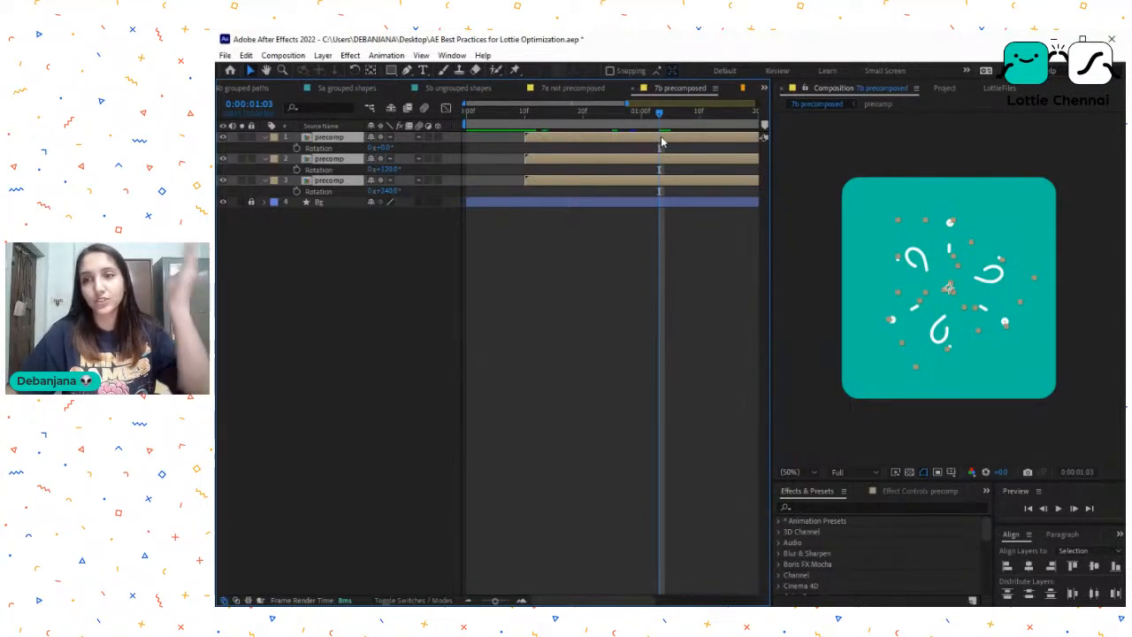
left_click(622, 287)
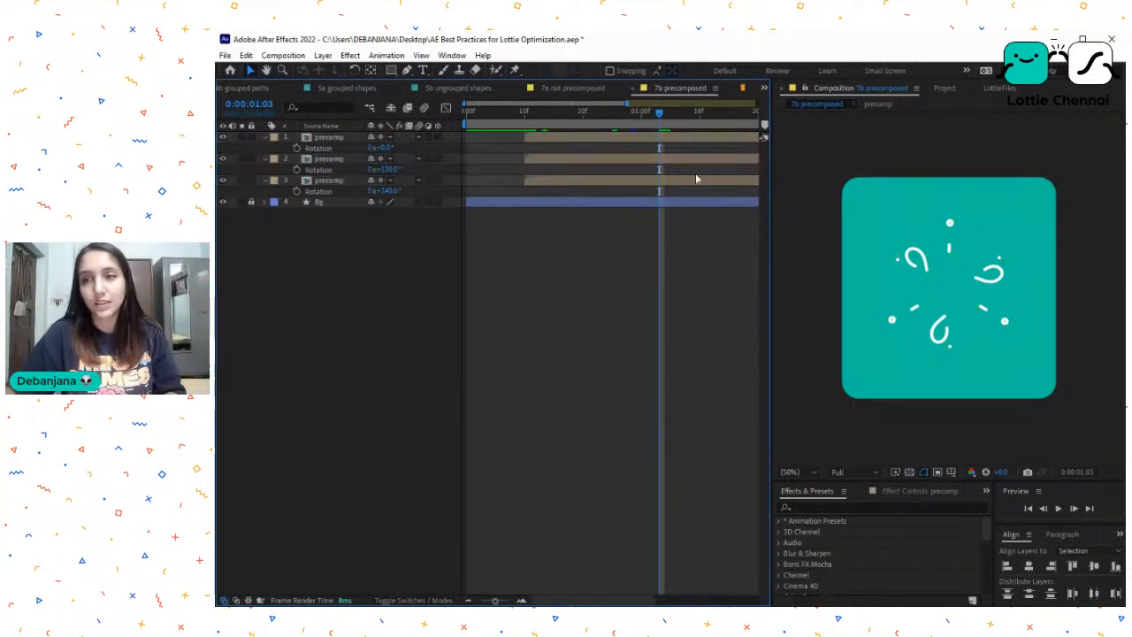
left_click_drag(661, 113, 642, 132)
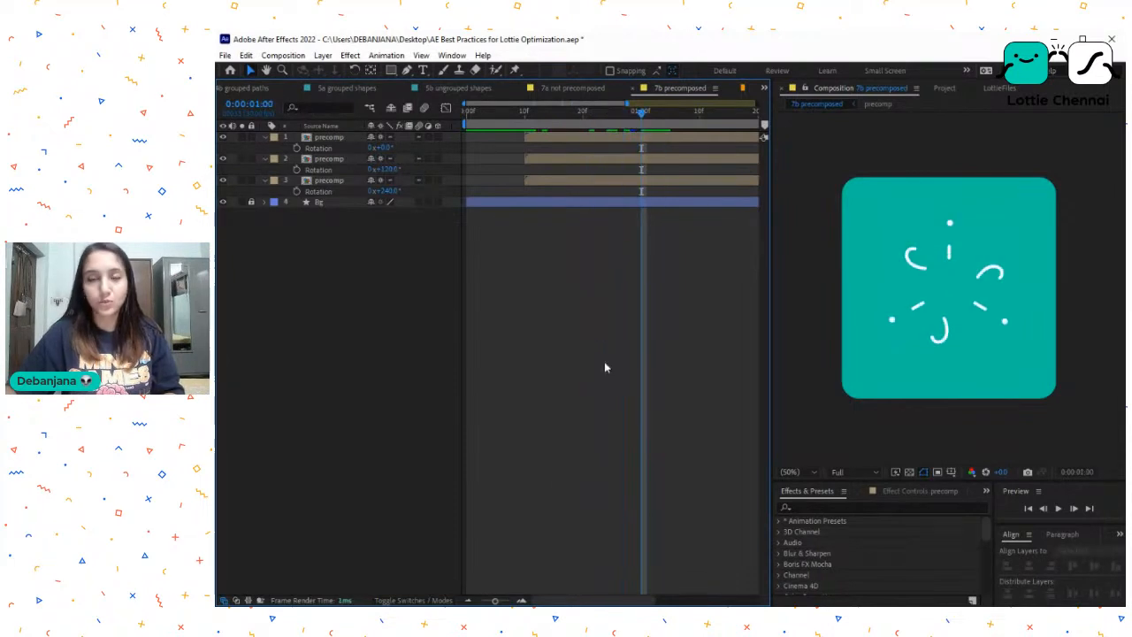
- Collapse the 7 Precomposing Repeating Elements folder and open the FileSearching-042120 composition from the 00 File Searching folder
left_click(945, 89)
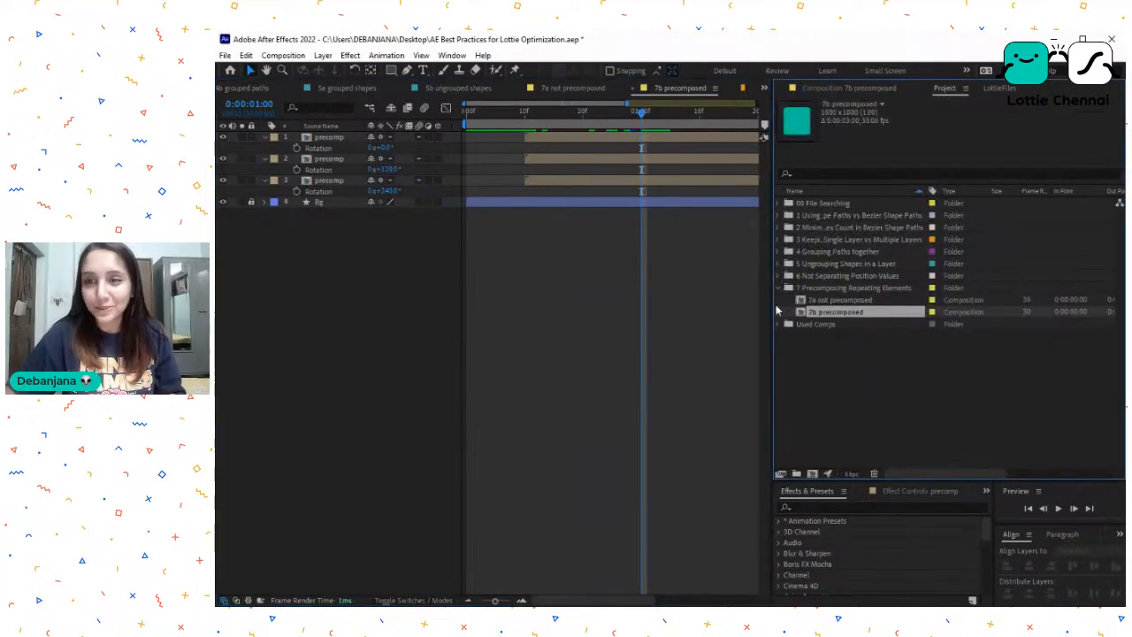
left_click(779, 288)
left_click(822, 216)
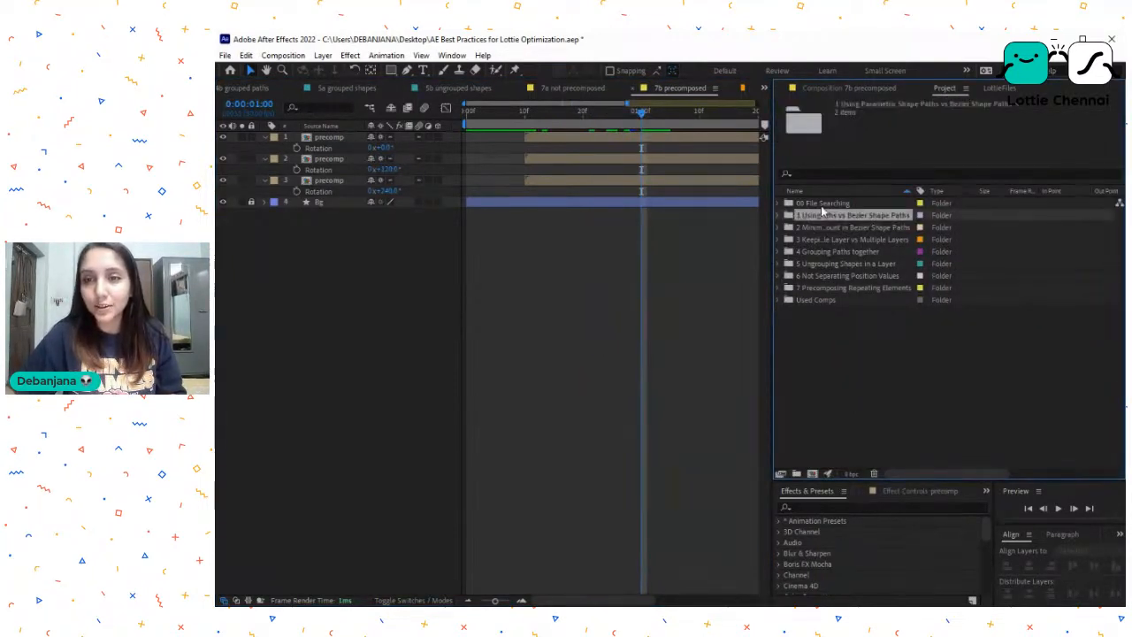
left_click(786, 205)
double_click(793, 209)
left_click(842, 217)
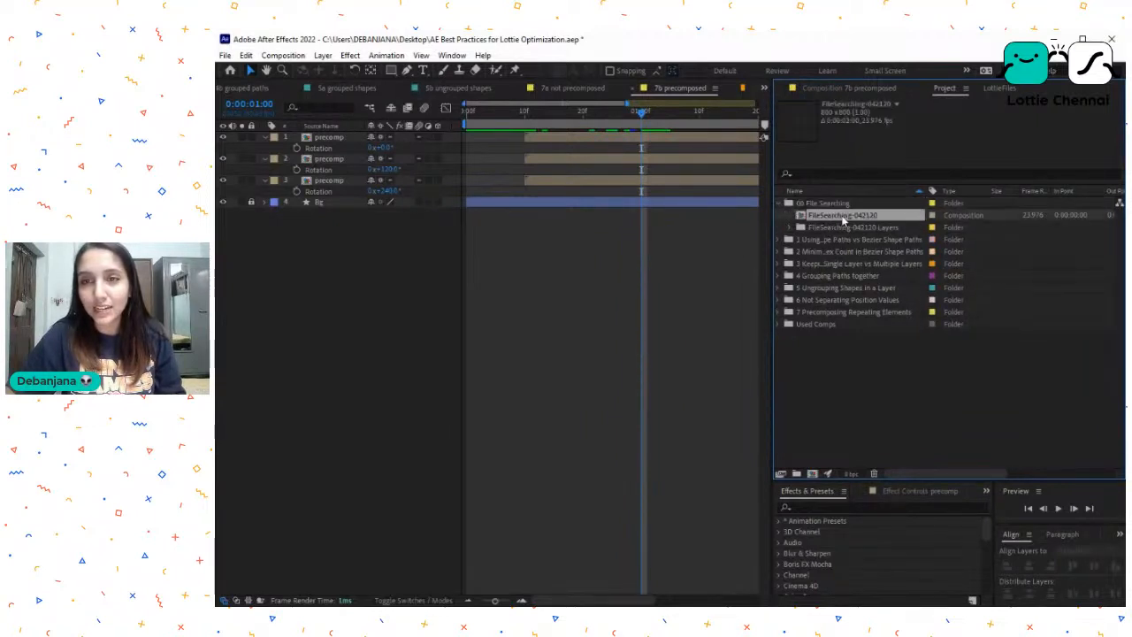
double_click(842, 216)
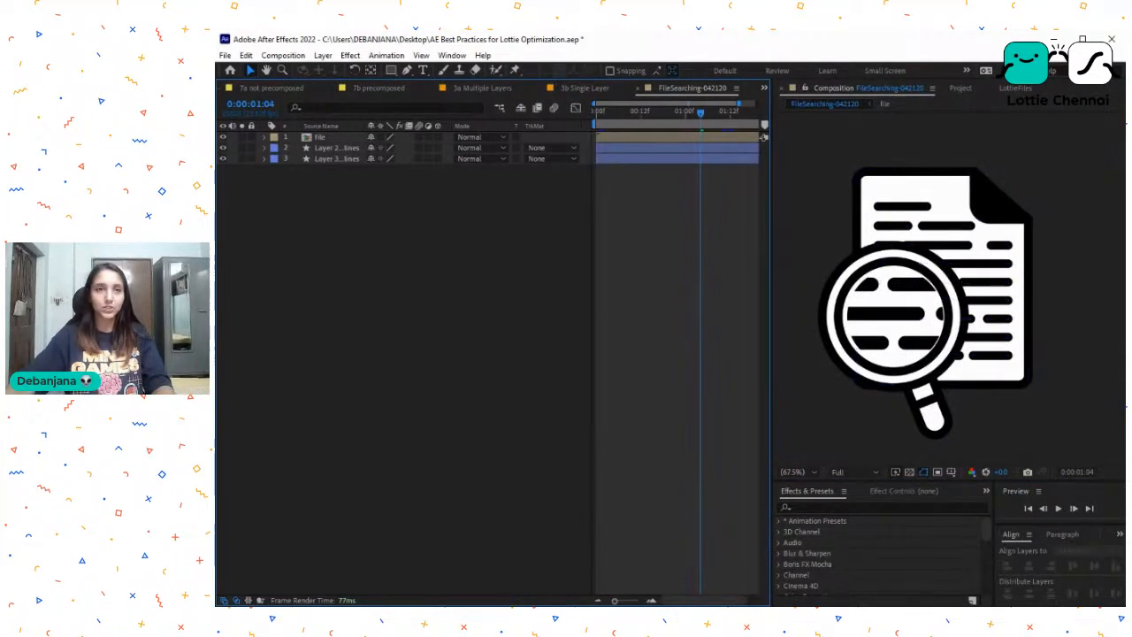
- Close all other open composition timelines, leaving only FileSearching-042120 open
left_click(334, 89)
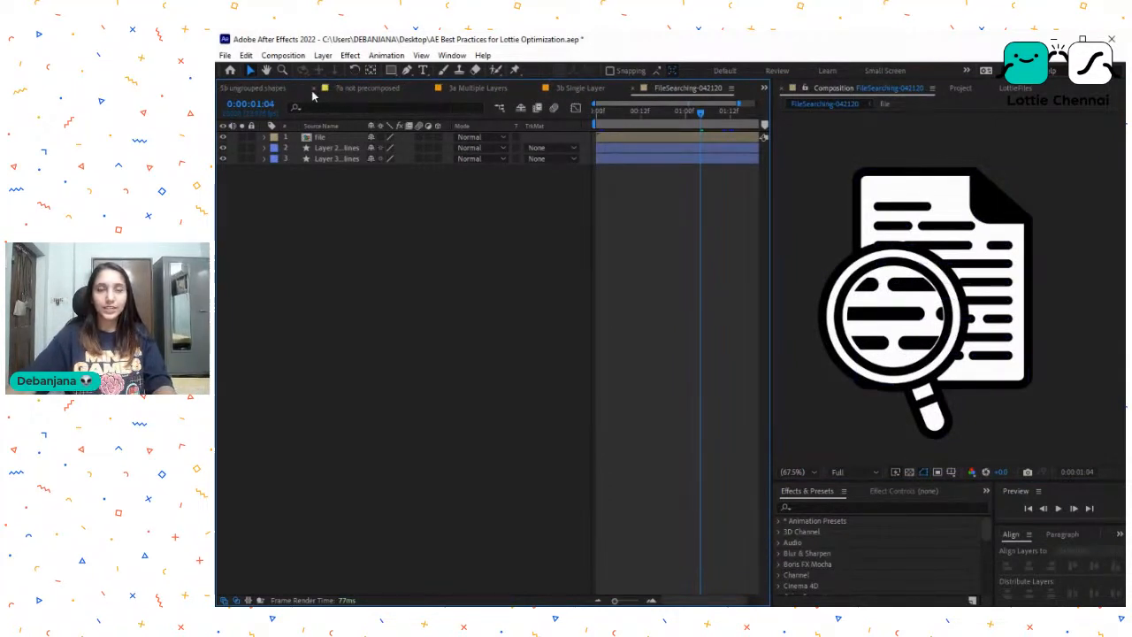
left_click(314, 89)
left_click(316, 89)
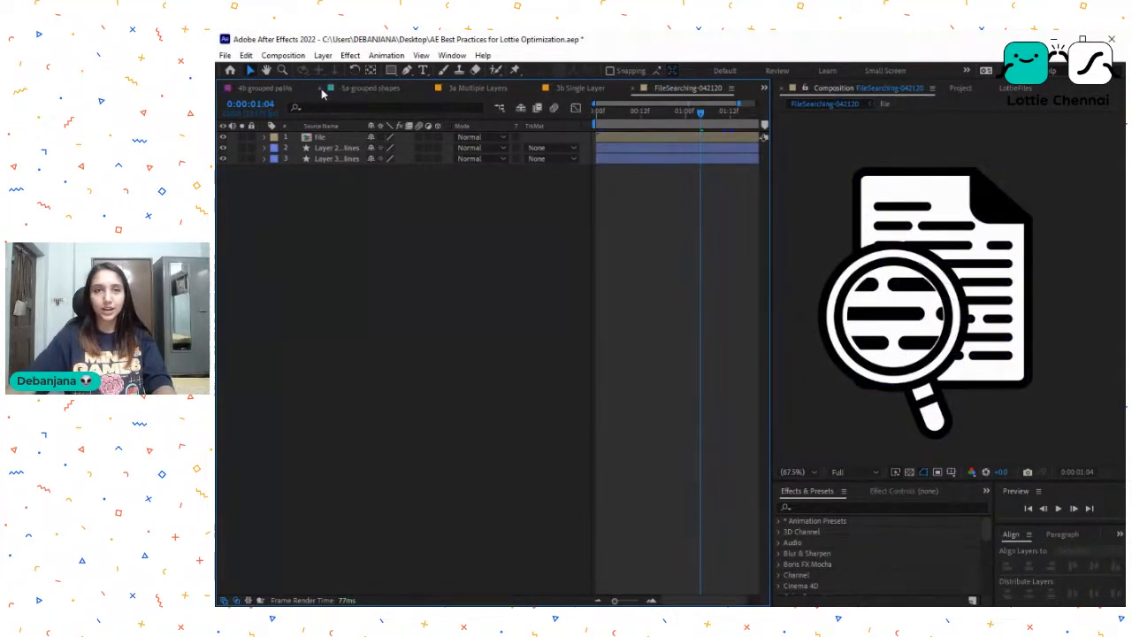
left_click(320, 90)
left_click(322, 89)
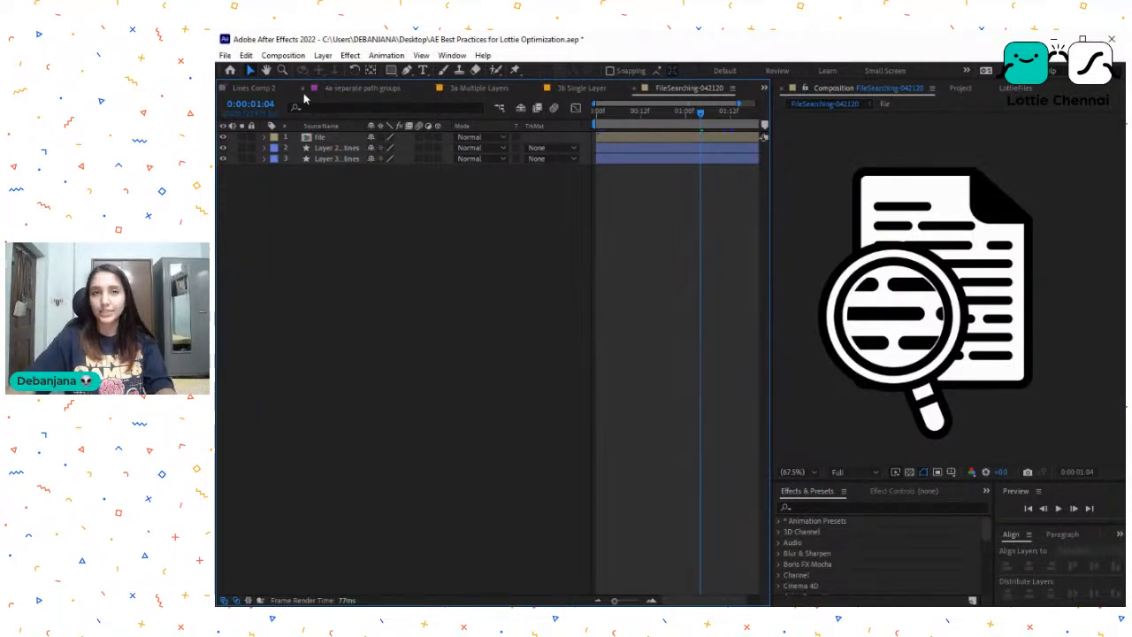
left_click(304, 90)
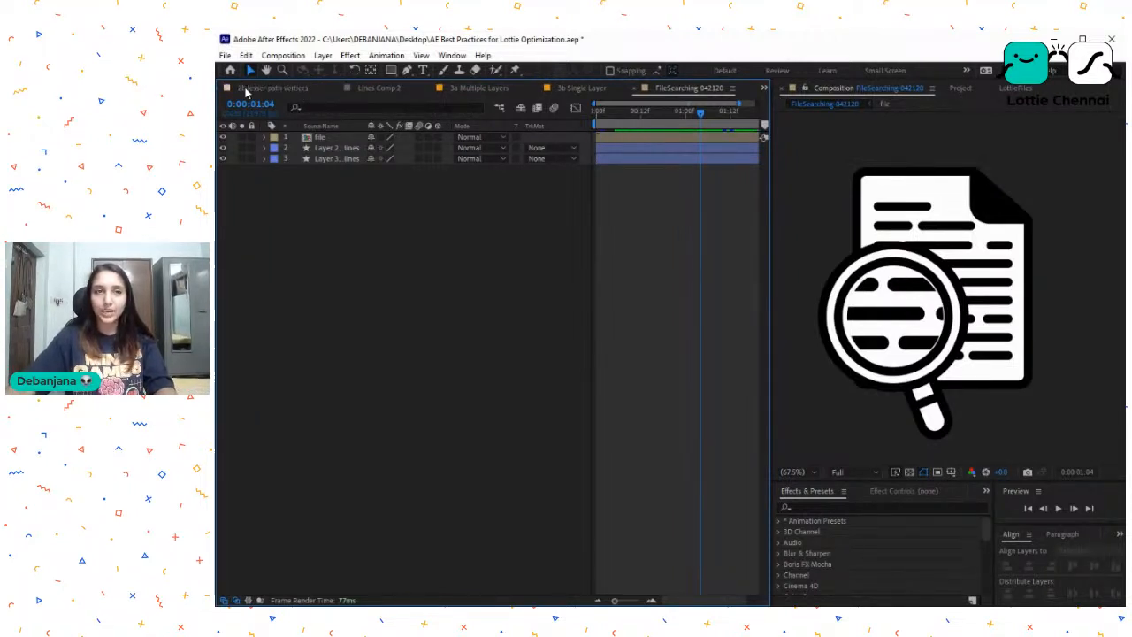
left_click(428, 88)
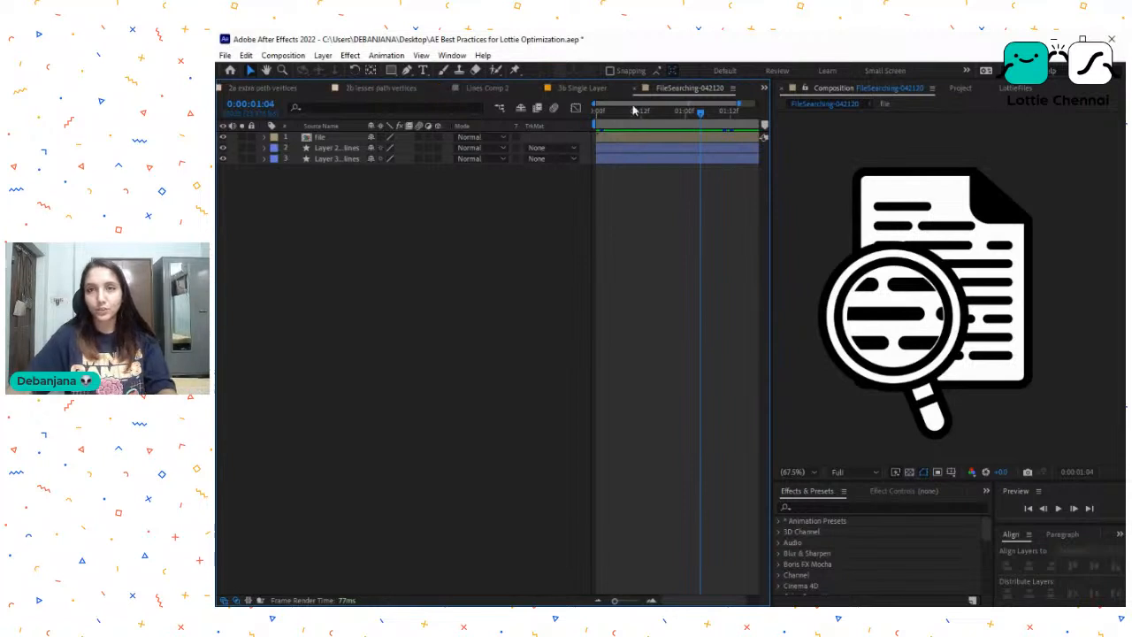
left_click(537, 90)
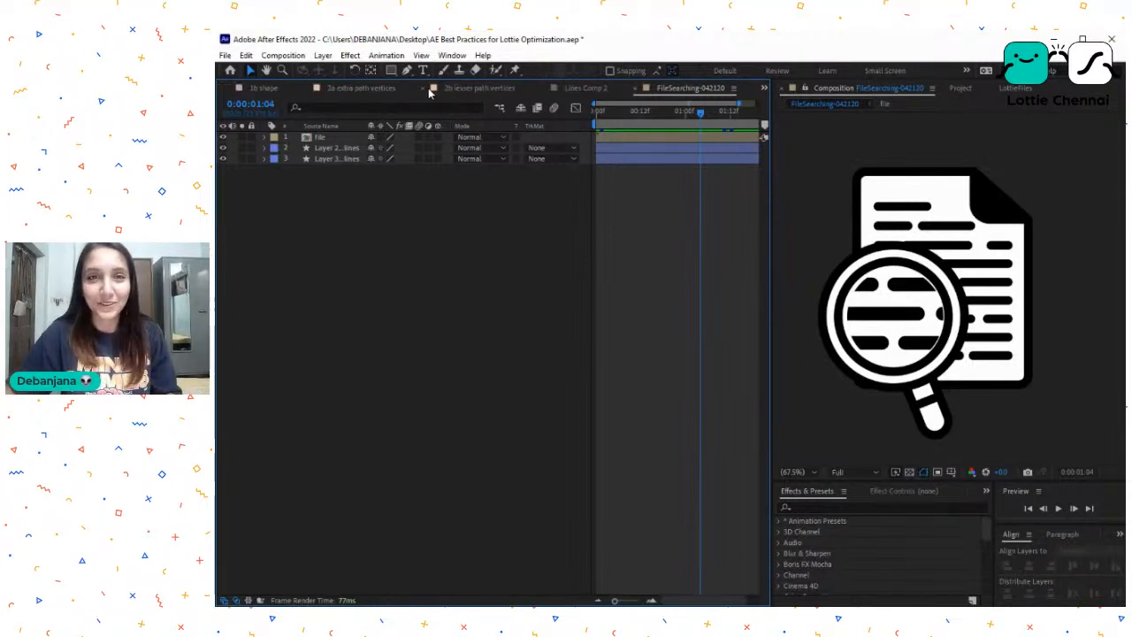
left_click(423, 90)
left_click(373, 90)
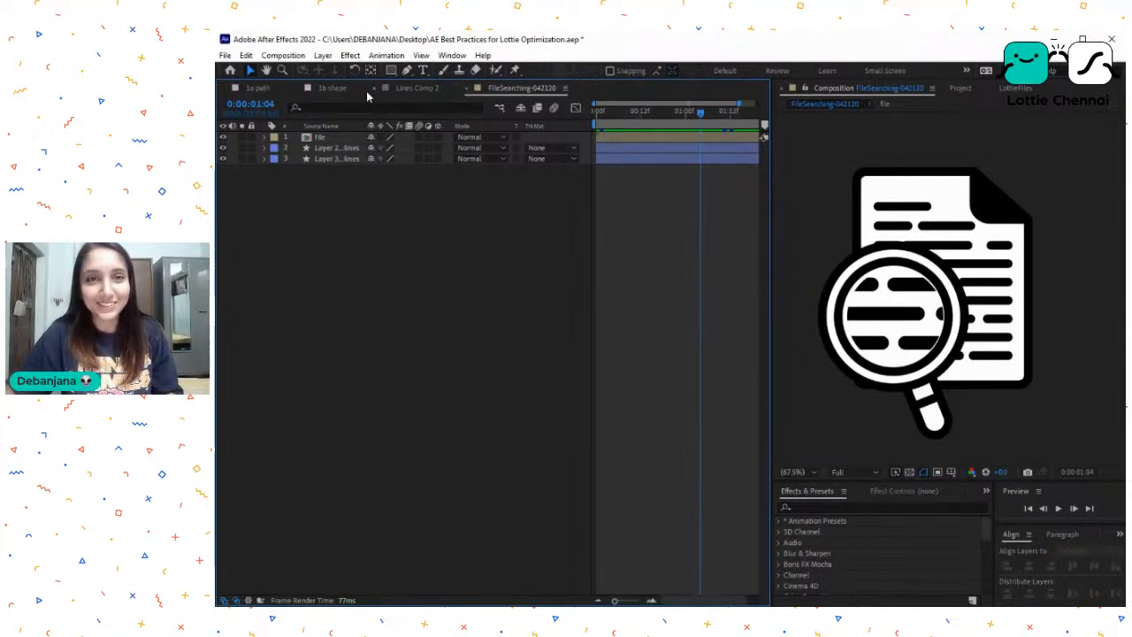
left_click(368, 90)
left_click(298, 88)
left_click(234, 88)
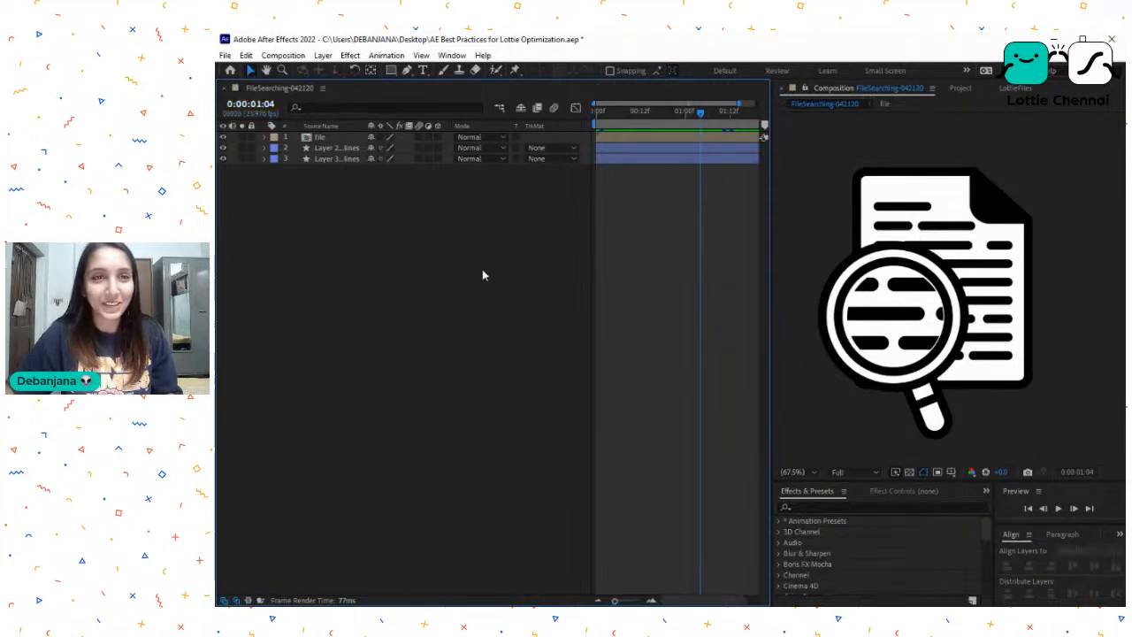
- Return to the first frame of FileSearching-042120 and play back its magnifying glass animation
left_click(1026, 90)
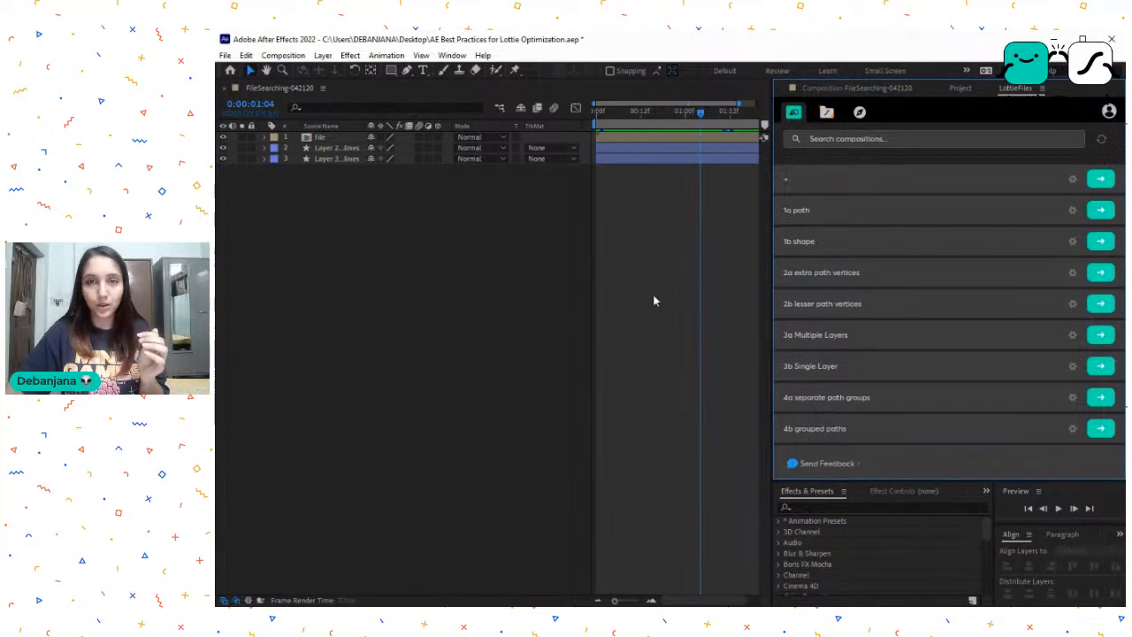
left_click(652, 294)
left_click_drag(628, 116, 570, 125)
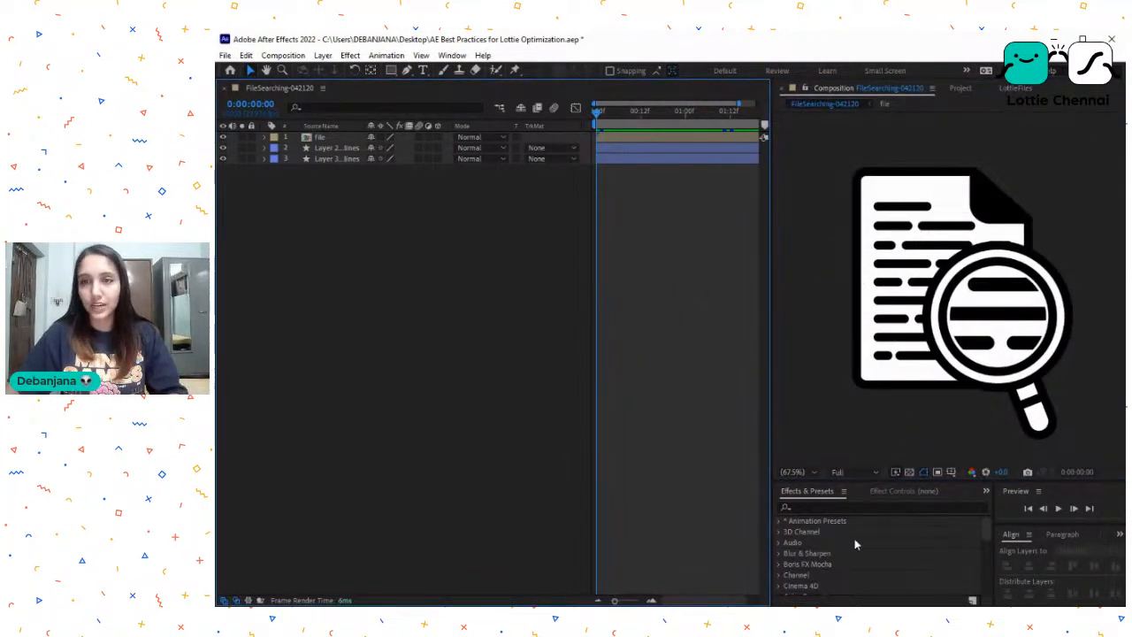
key("space")
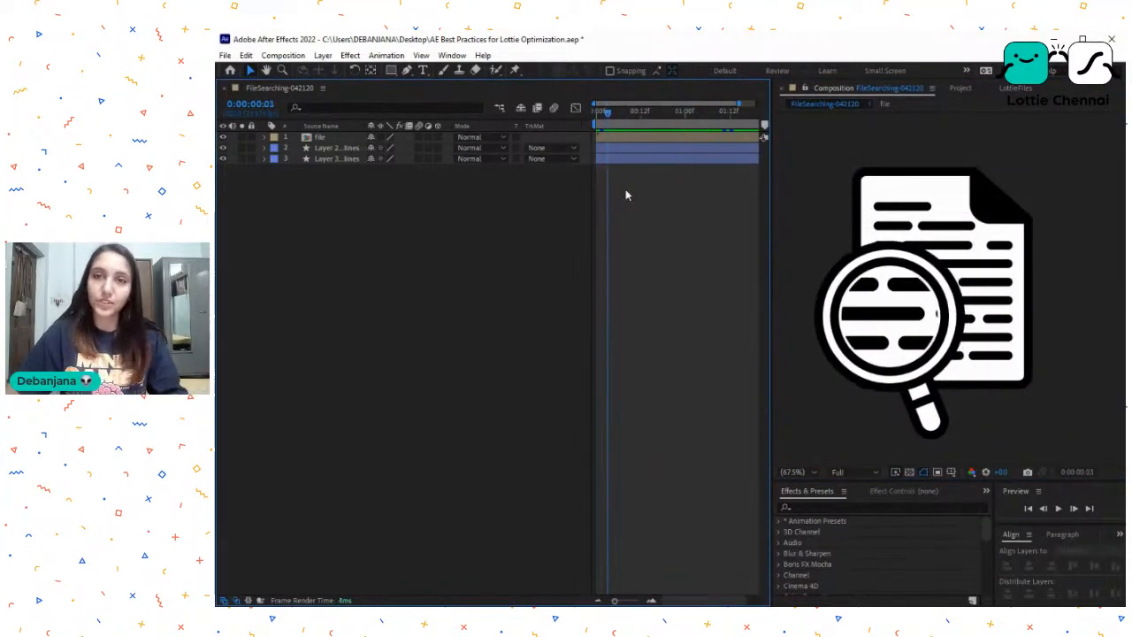
key("space")
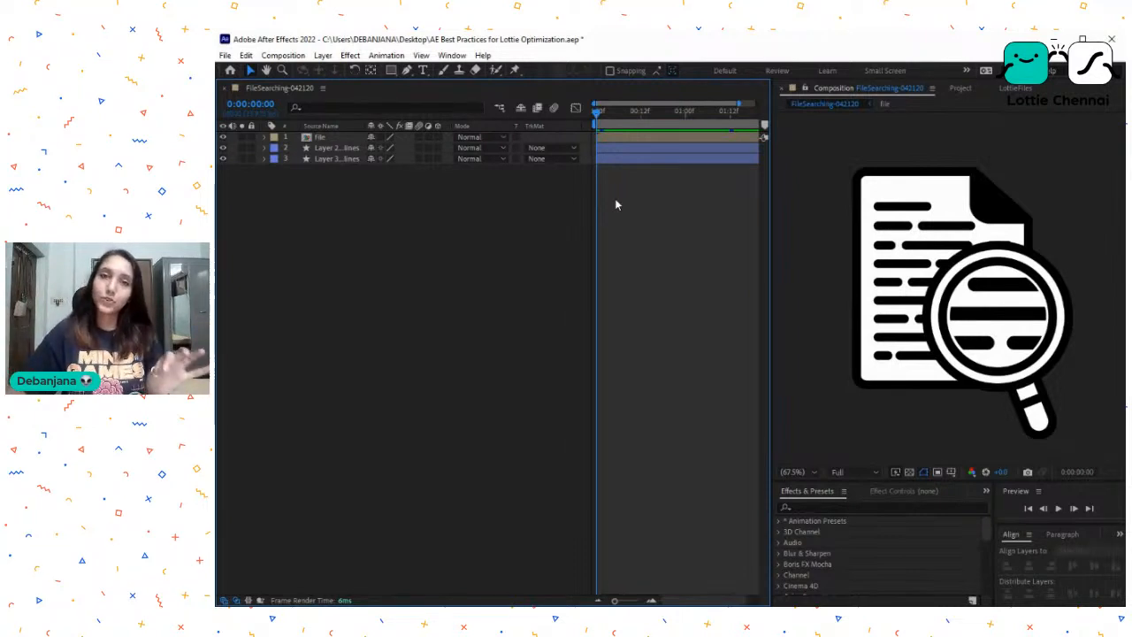
key("space")
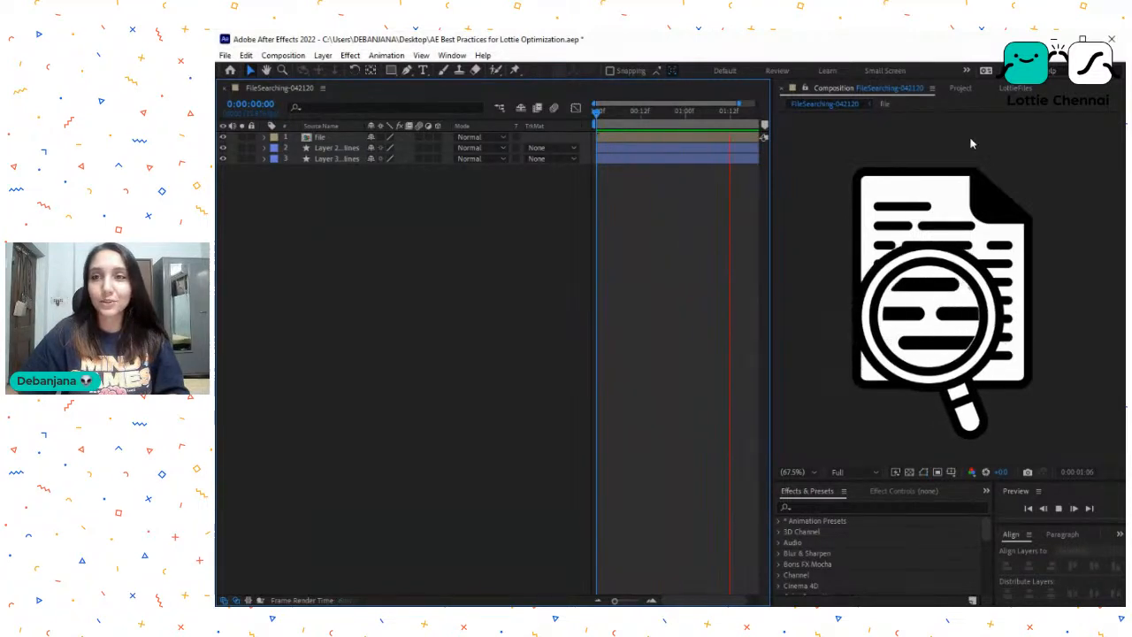
- Search the LottieFiles compositions for "file" and render FileSearching-042120 as a Lottie animation
left_click(967, 90)
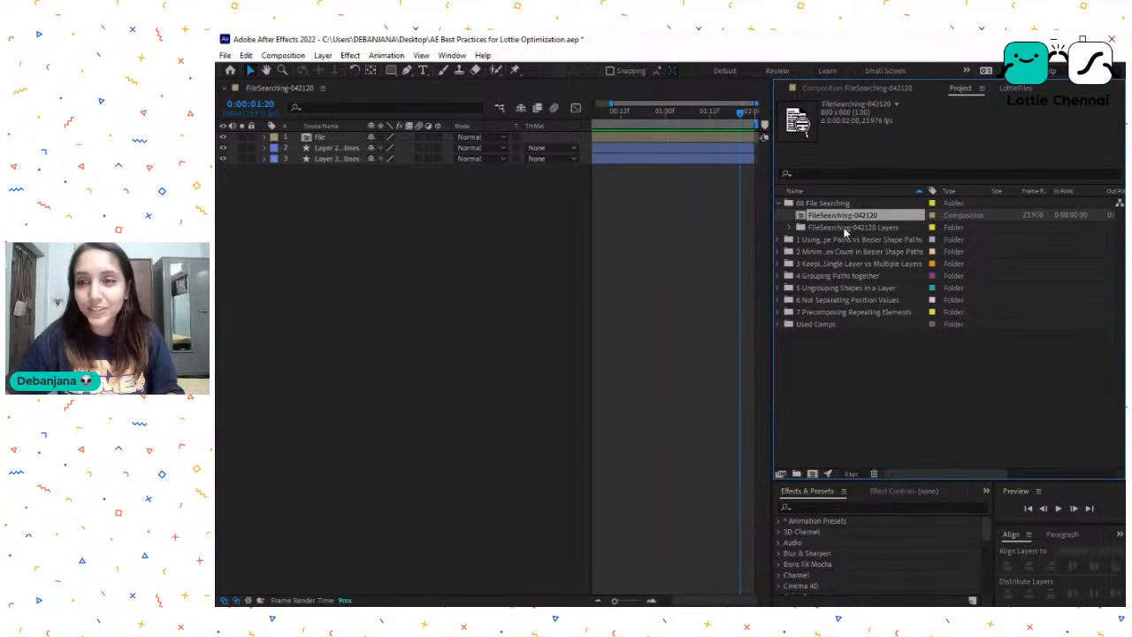
left_click(838, 226)
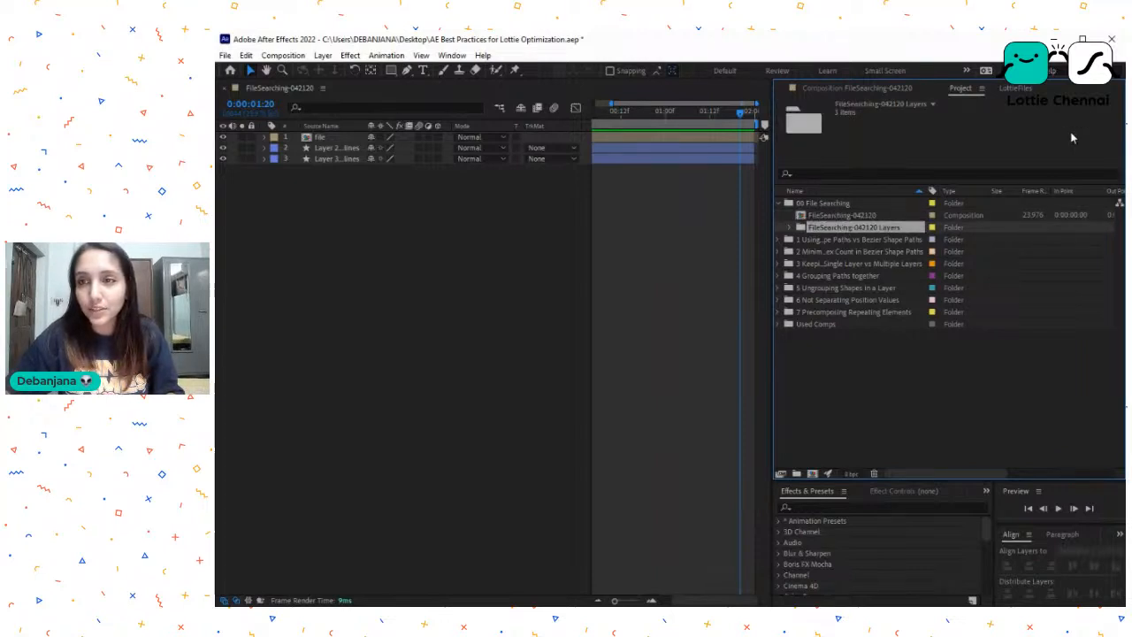
left_click(1016, 89)
left_click(893, 139)
type("file")
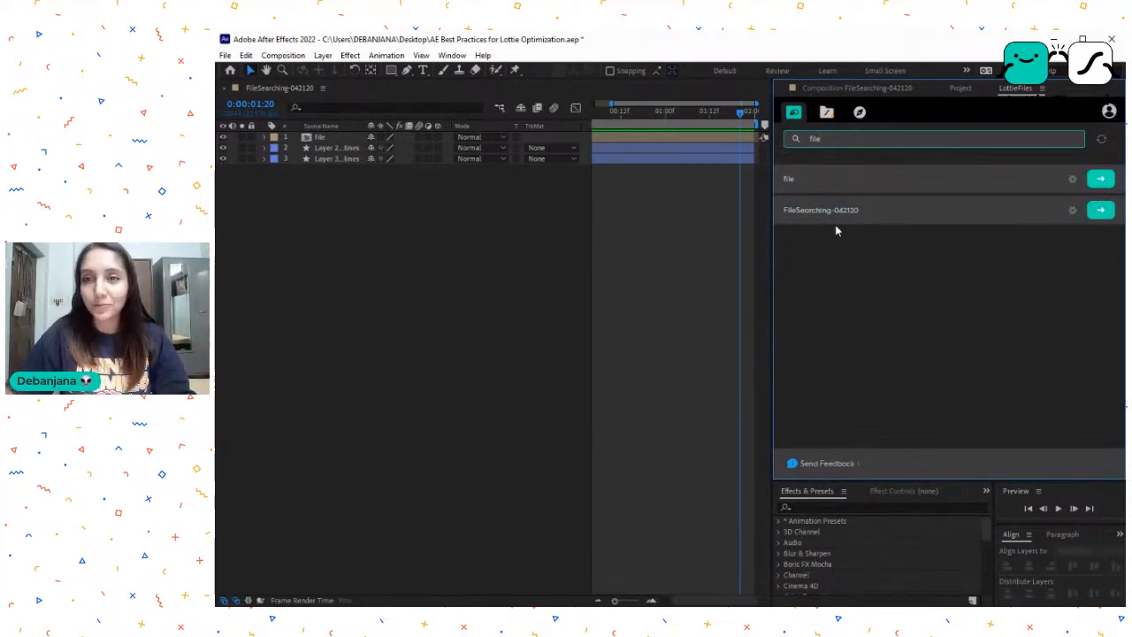
left_click(1102, 210)
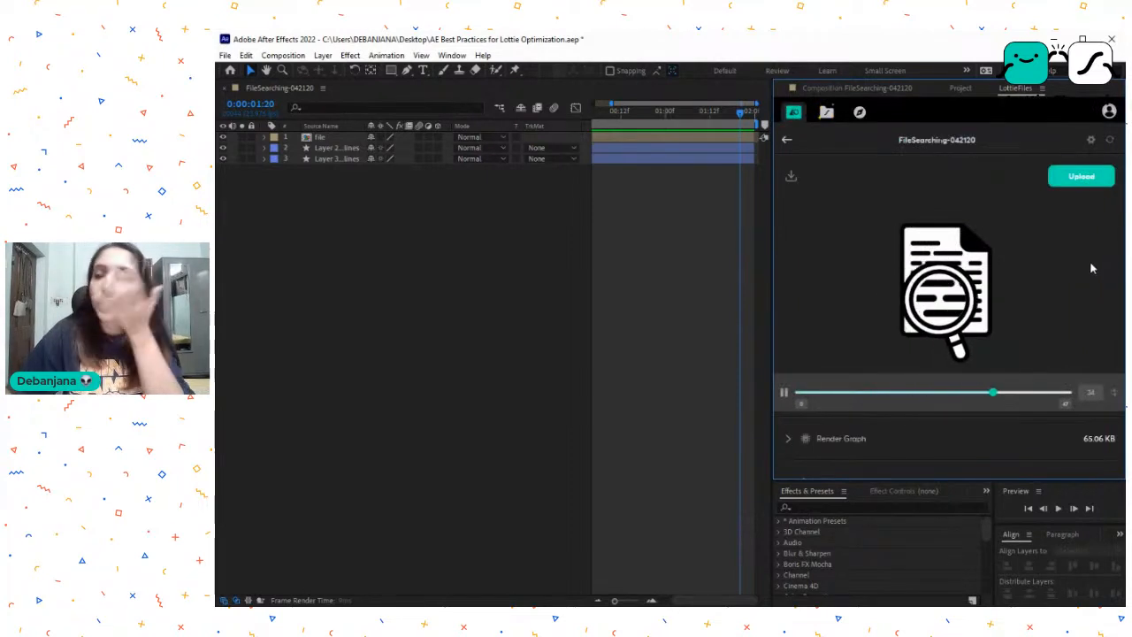
- Check the file size of the rendered FileSearching-042120 Lottie animation
scroll(806, 393, "down", 2)
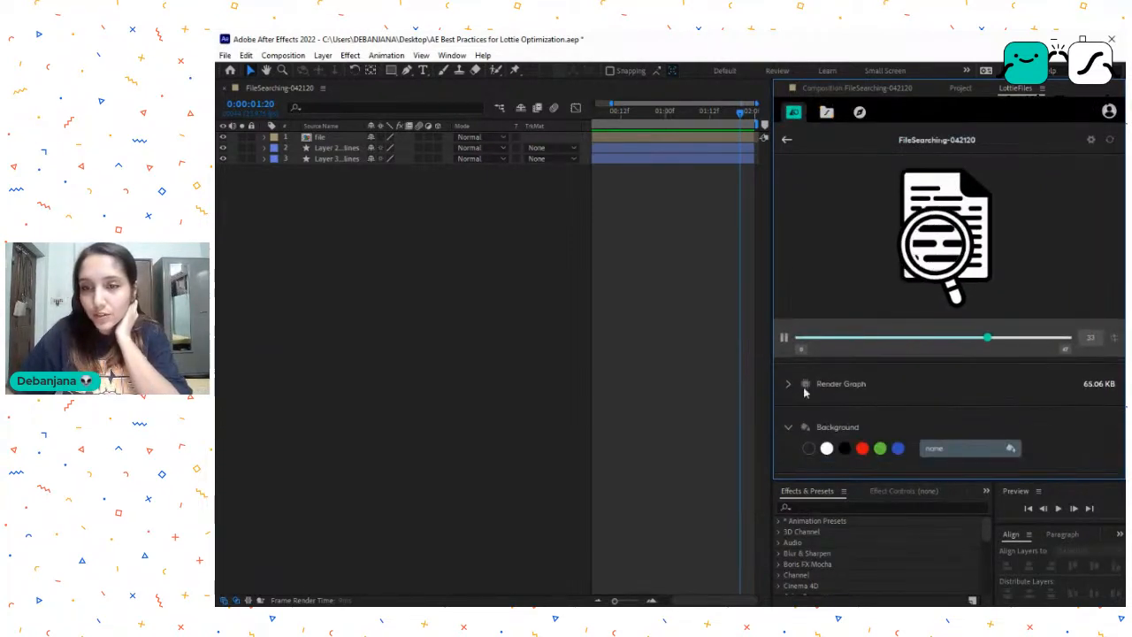
left_click_drag(1084, 383, 1117, 389)
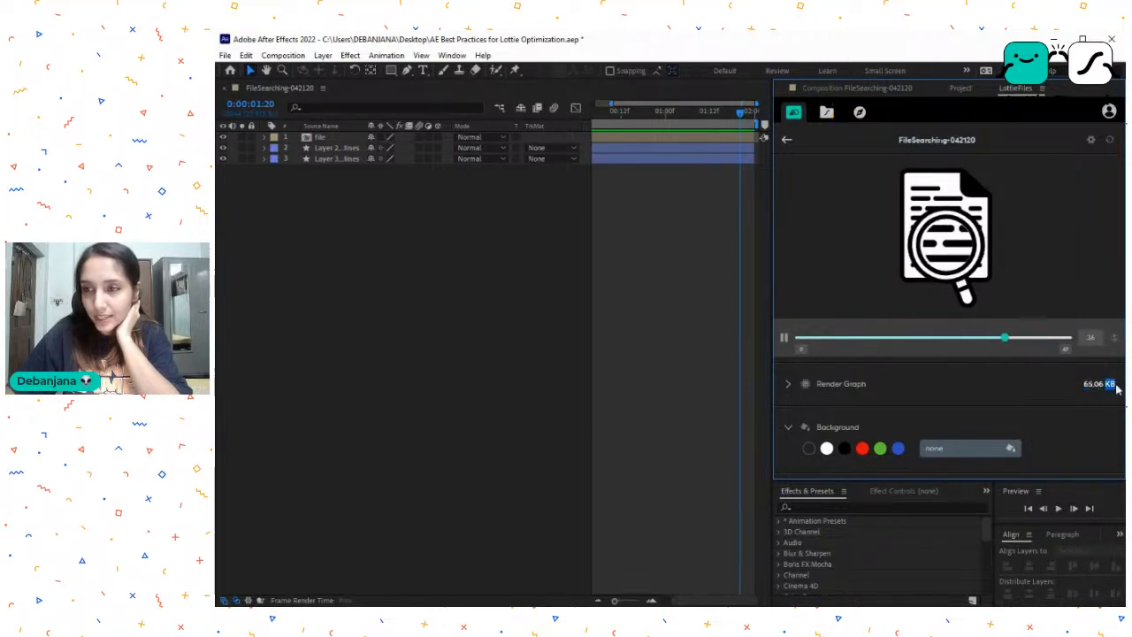
scroll(920, 271, "up", 2)
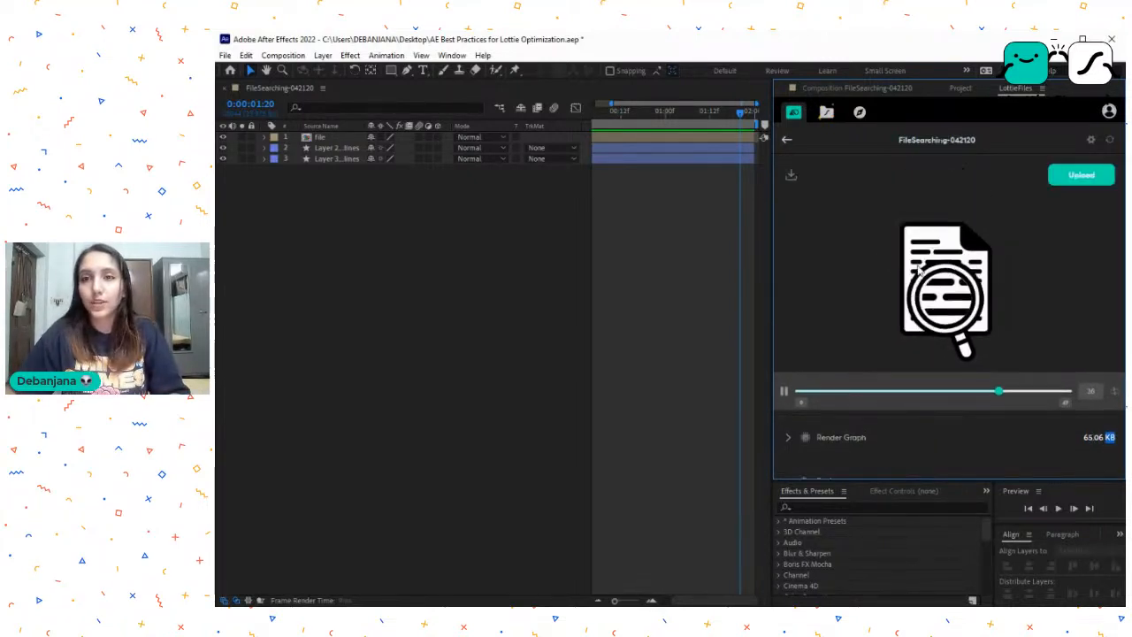
- Leave the Lottie preview, show the FileSearching-042120 composition view and move to its first frame
left_click(786, 140)
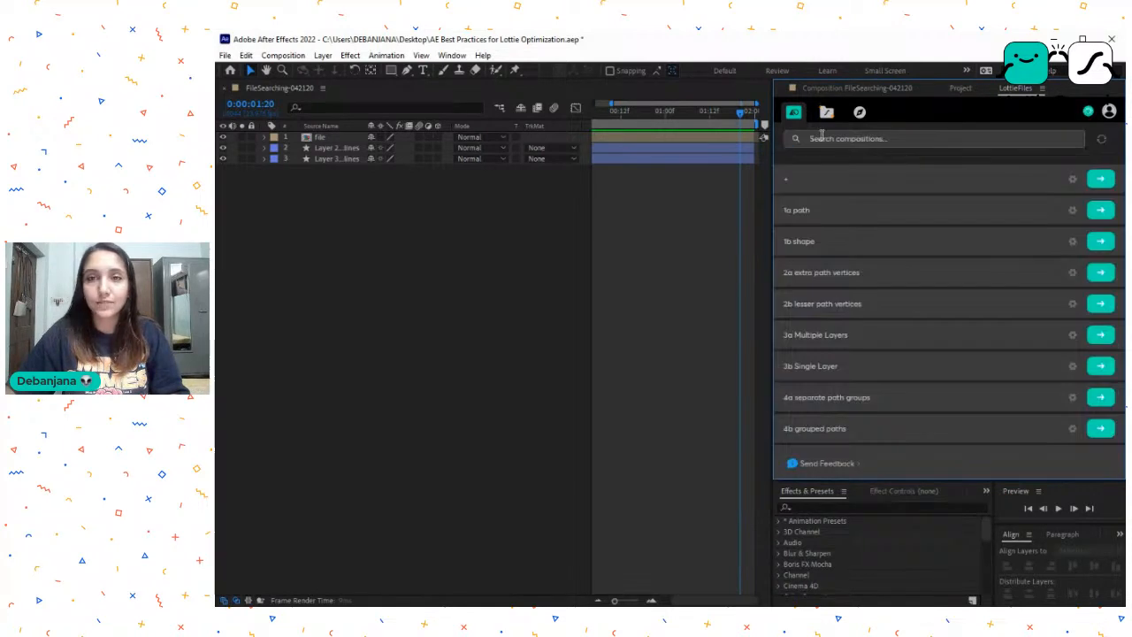
left_click(880, 89)
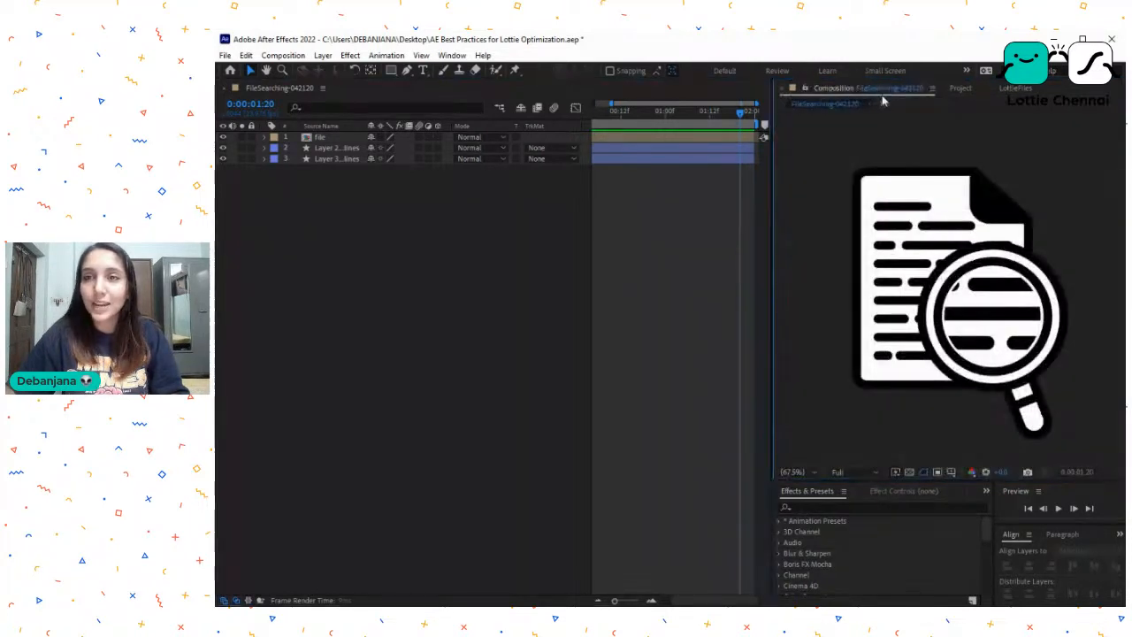
left_click(553, 188)
key("Home")
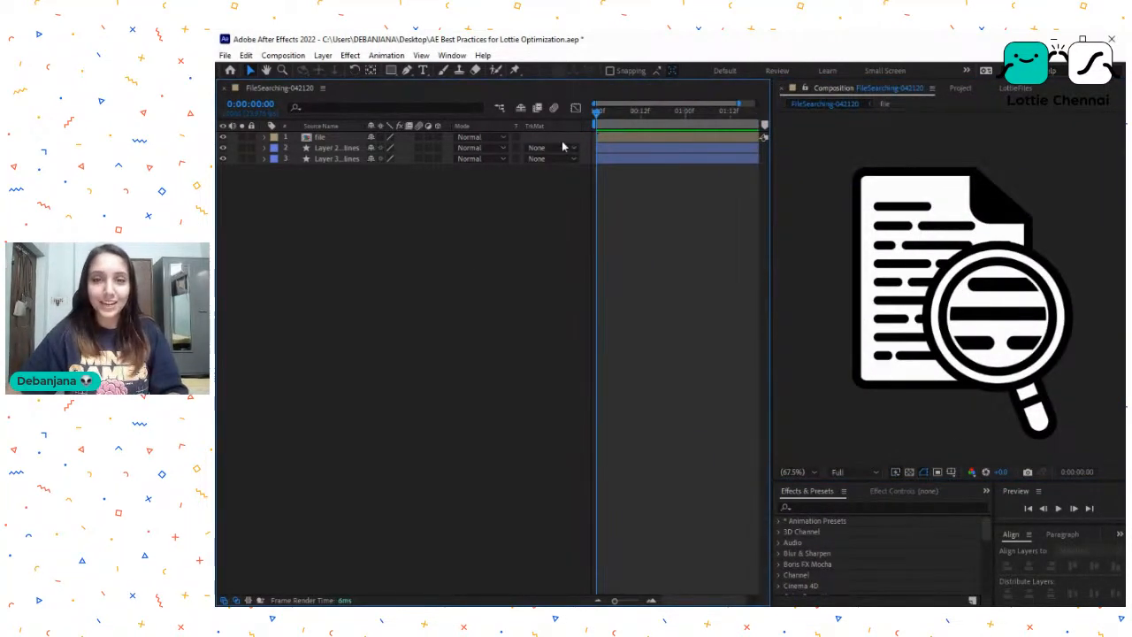
- Expand the contents of layer 3, the file outlines, and toggle the layer's visibility off and on
left_click(316, 158)
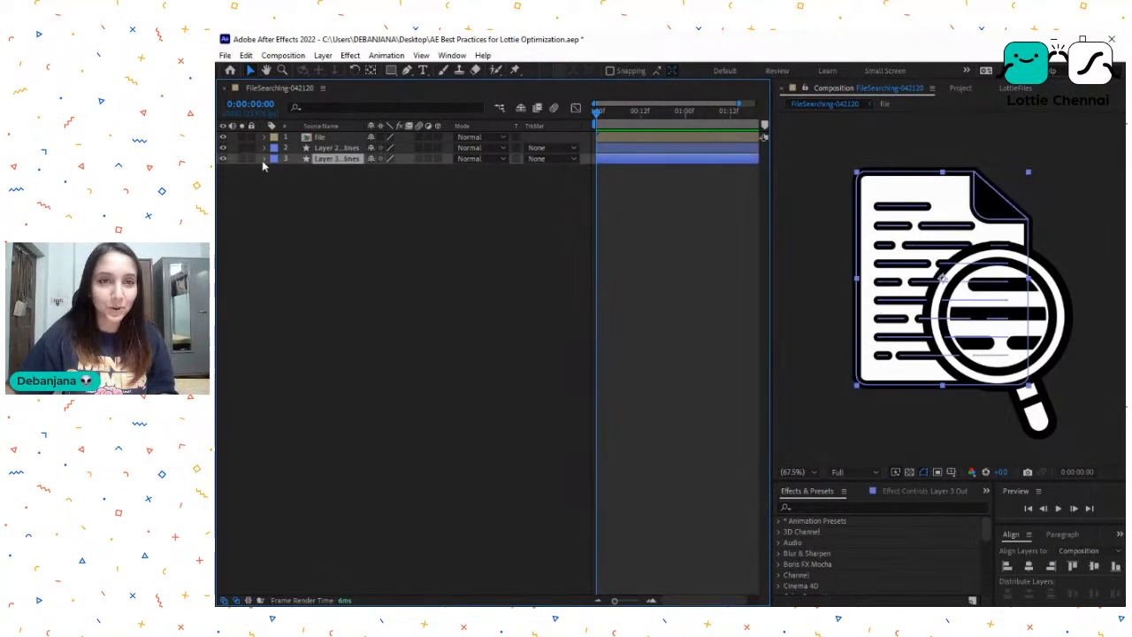
left_click(264, 158)
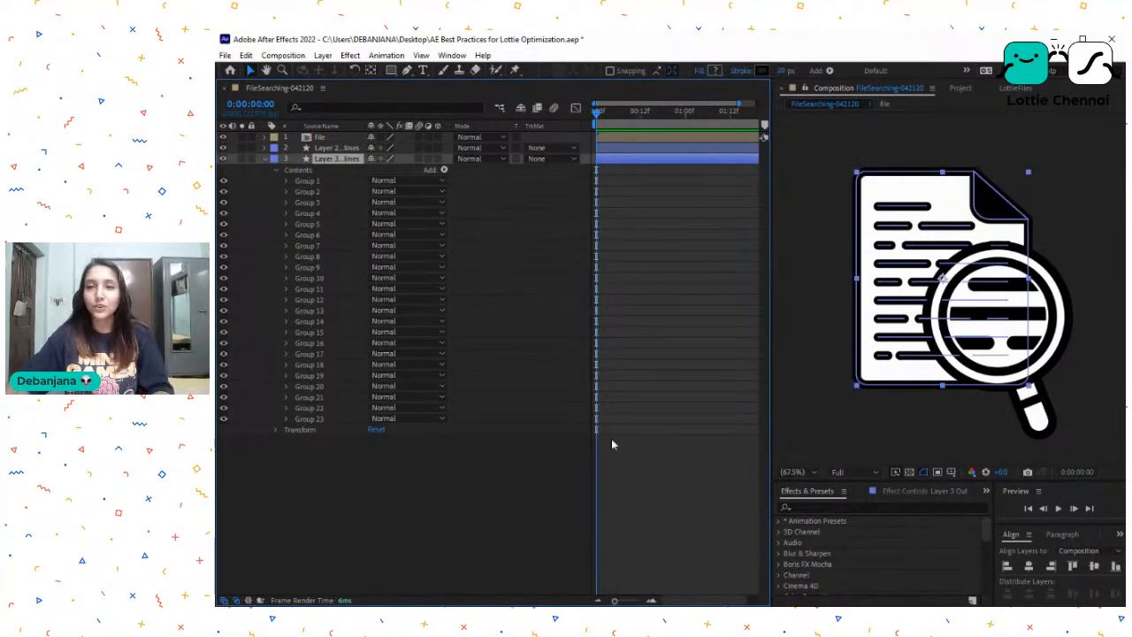
left_click(223, 160)
left_click(223, 161)
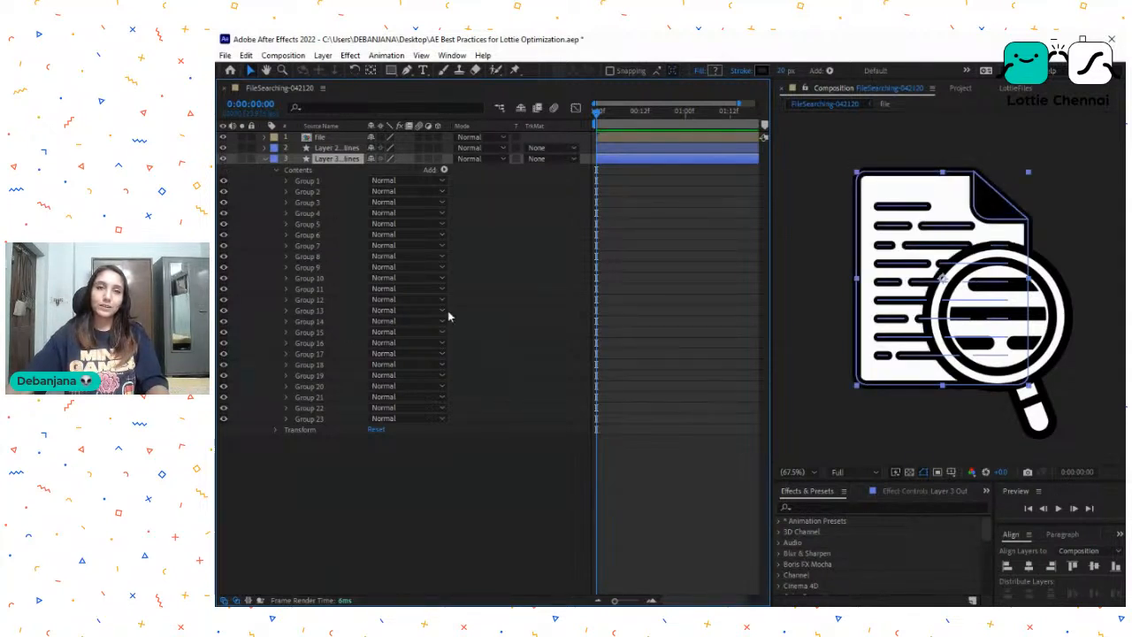
- Select Group 1 through Group 16 in layer 3 and expand them all to show their paths and strokes
left_click(314, 181)
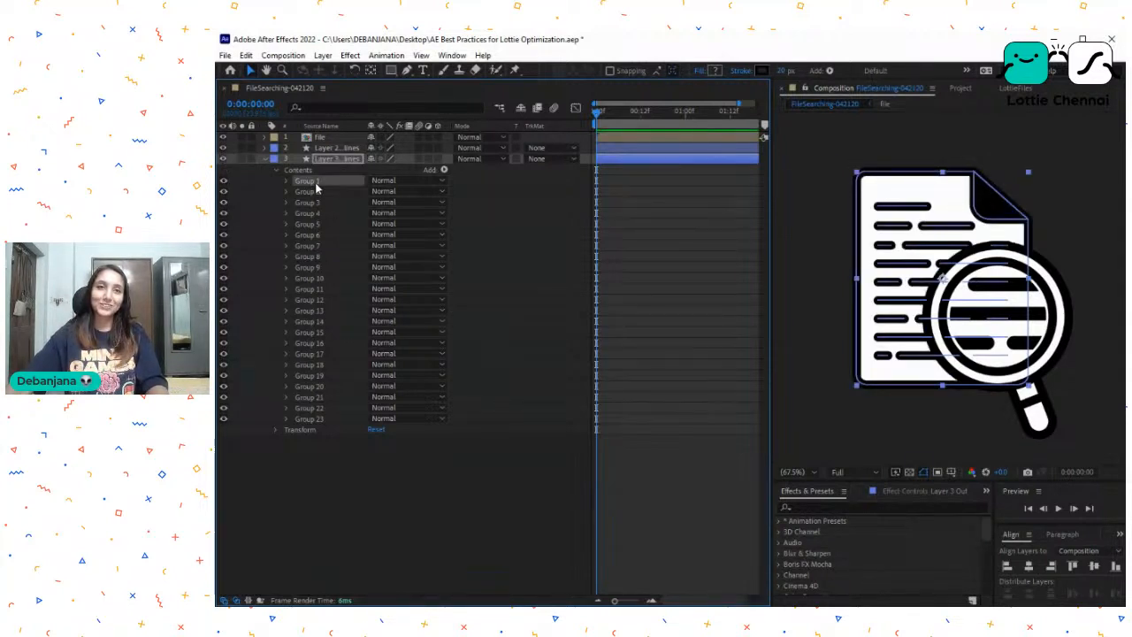
left_click(320, 419, "shift")
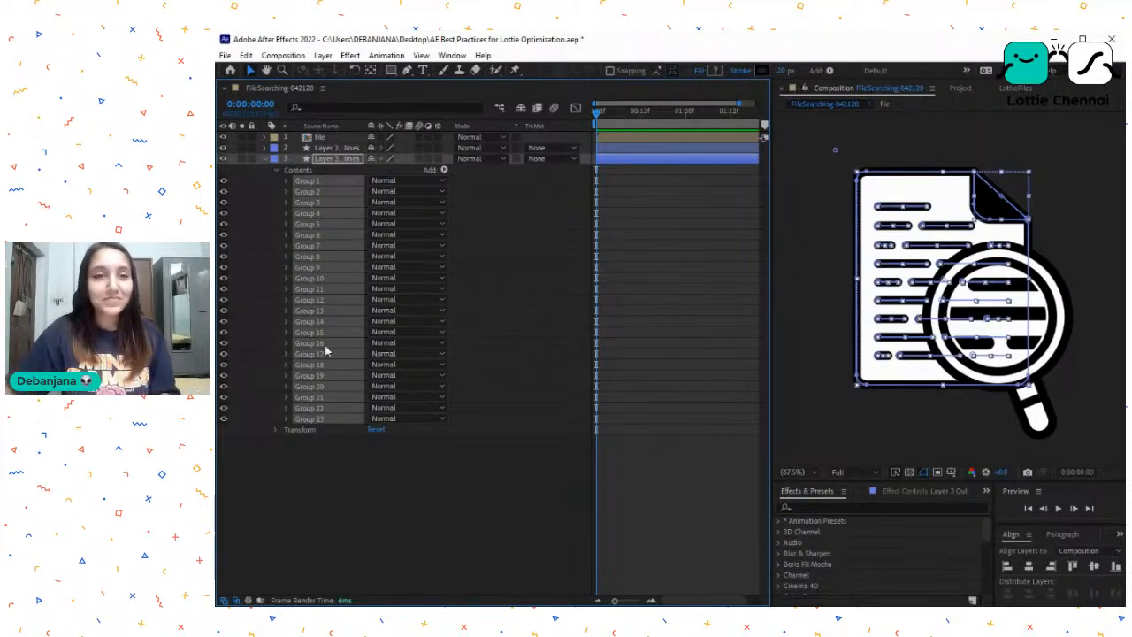
left_click(331, 182)
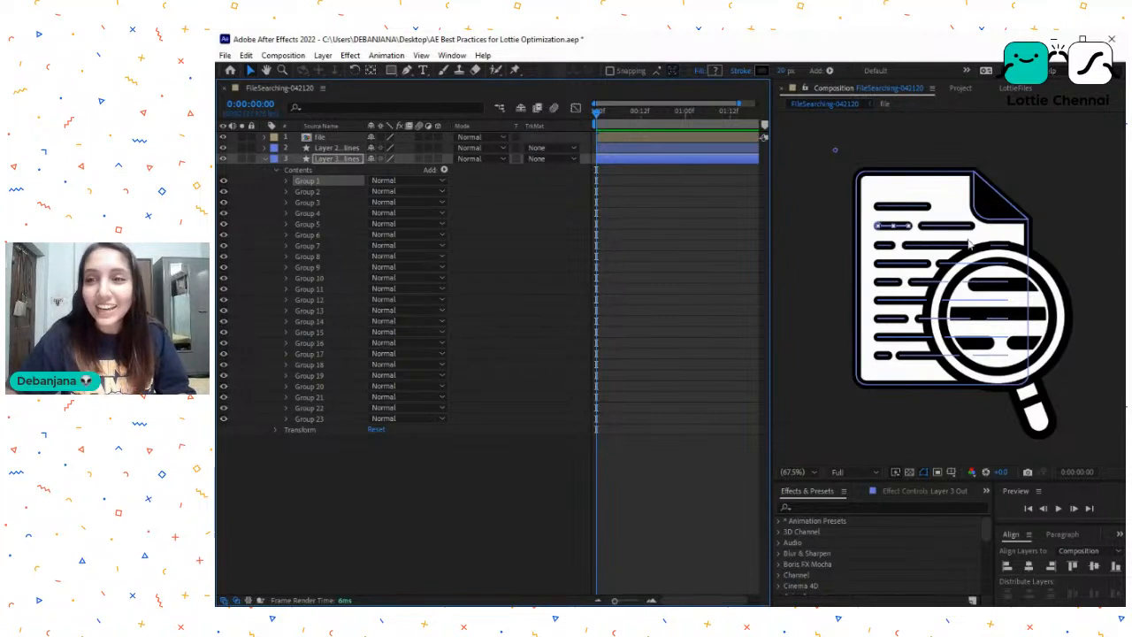
left_click(326, 202, "shift")
left_click(329, 246, "shift")
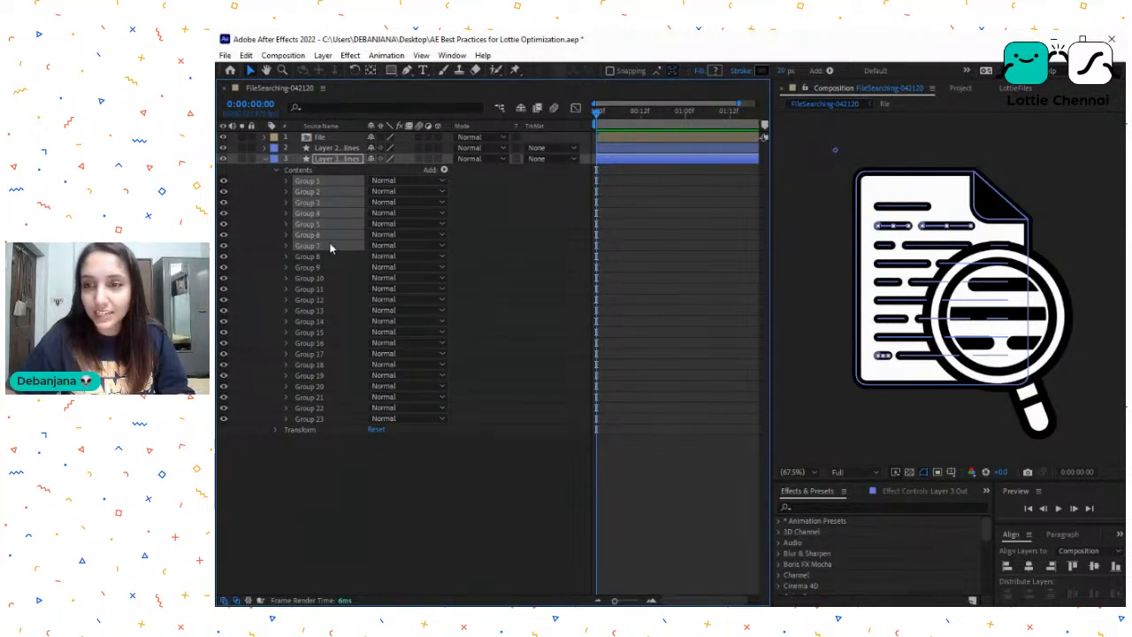
left_click(330, 290, "shift")
left_click(336, 311, "shift")
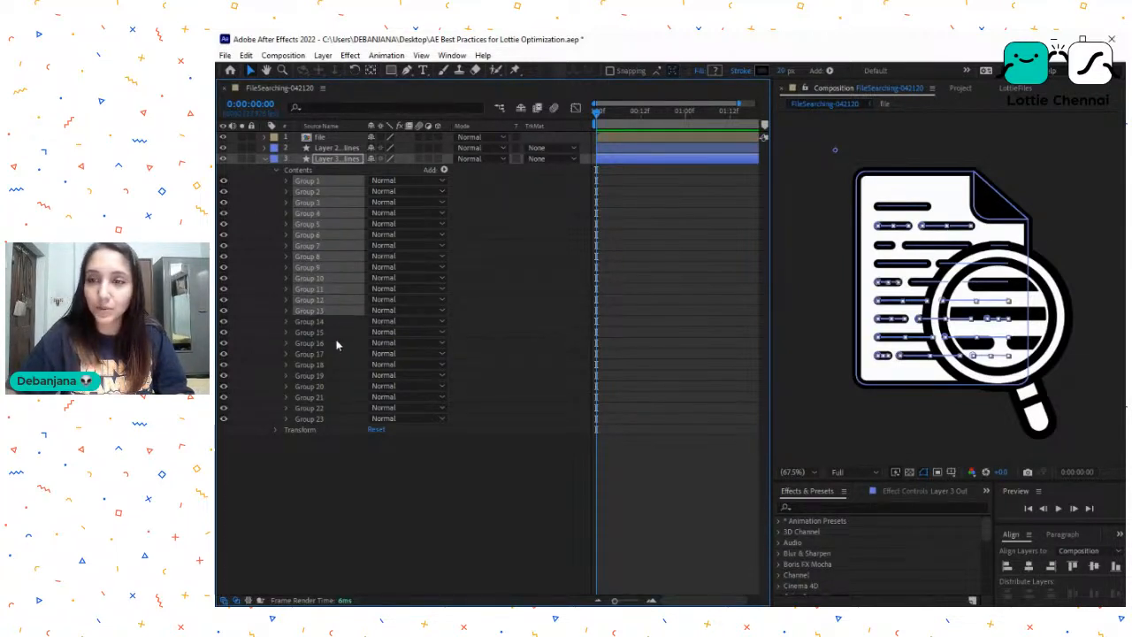
left_click(336, 343, "shift")
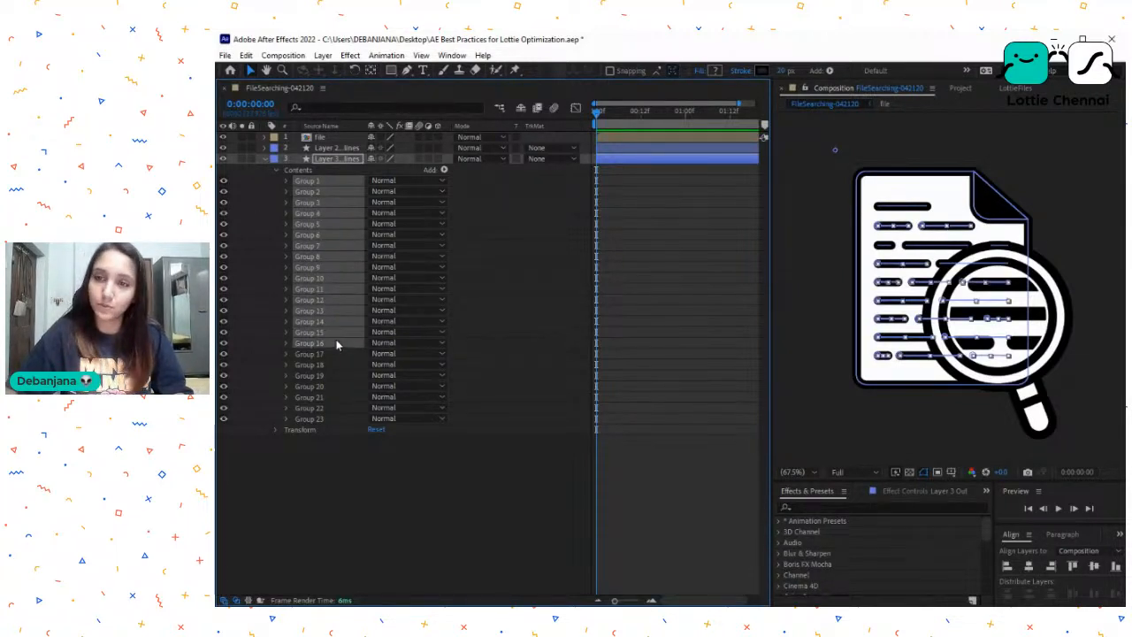
left_click(285, 345)
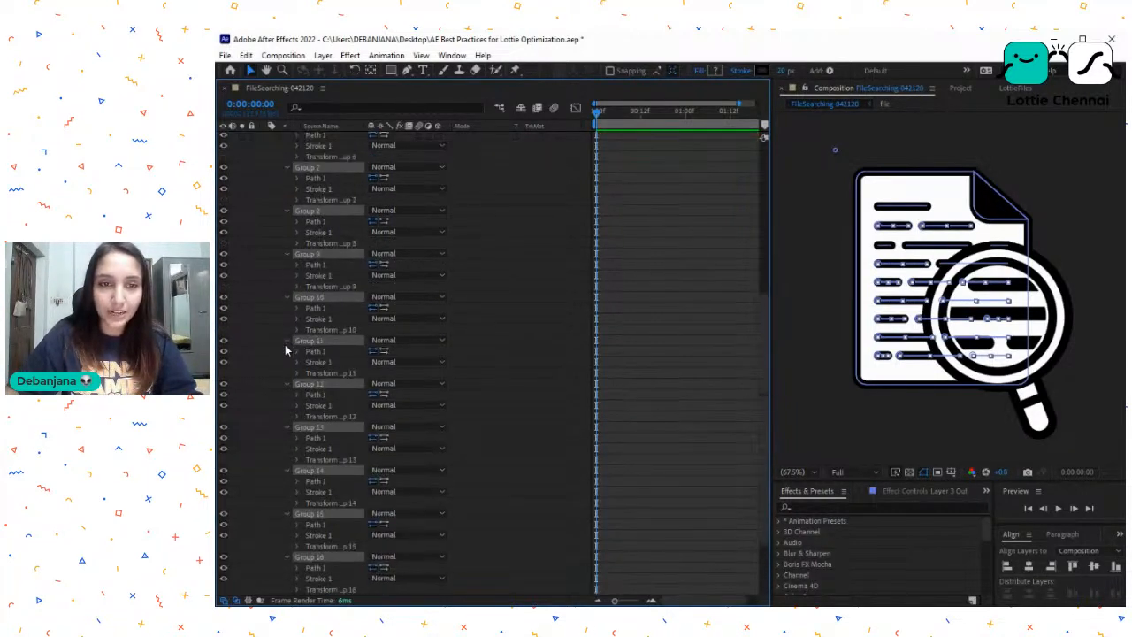
- Examine the Path 1 and Stroke 1 items of Group 11 and the path of Group 12
left_click(321, 352)
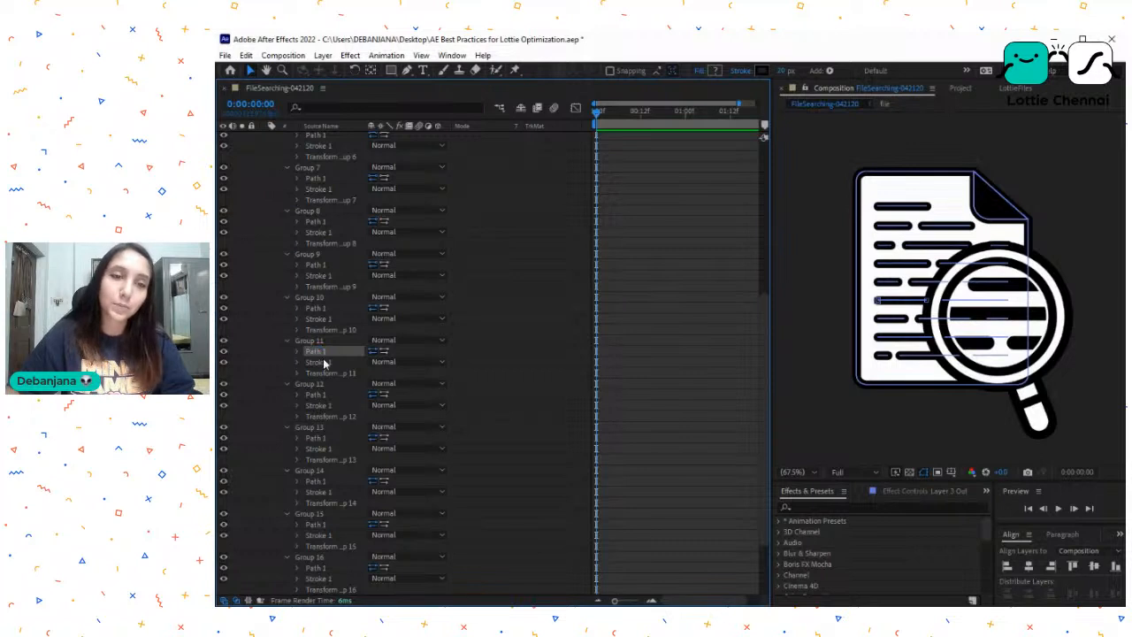
left_click(328, 364)
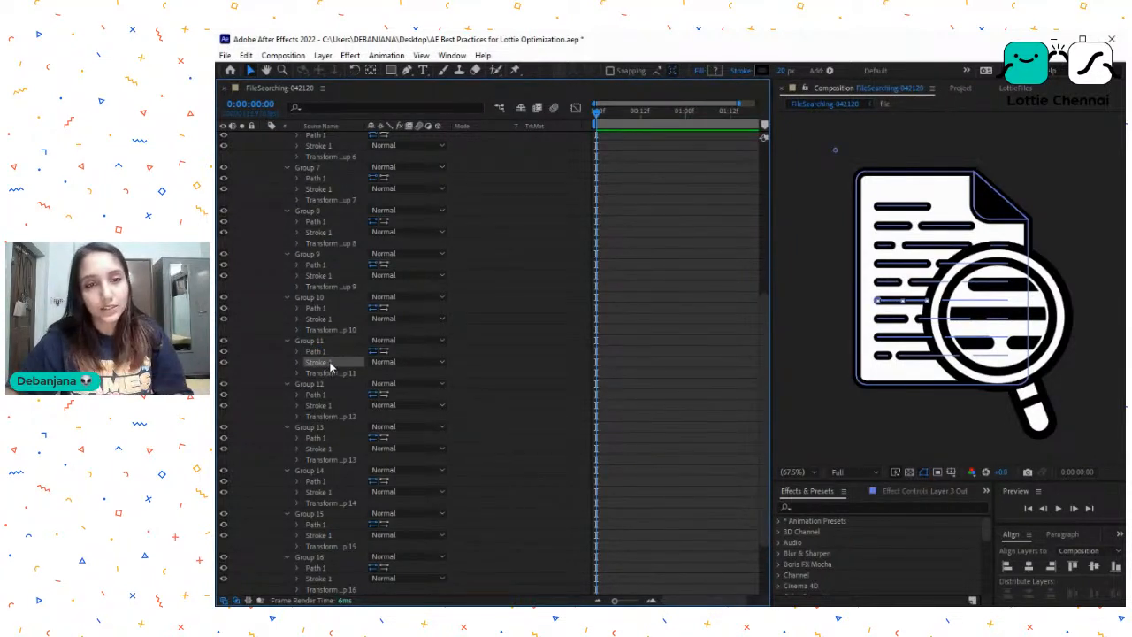
left_click(324, 395)
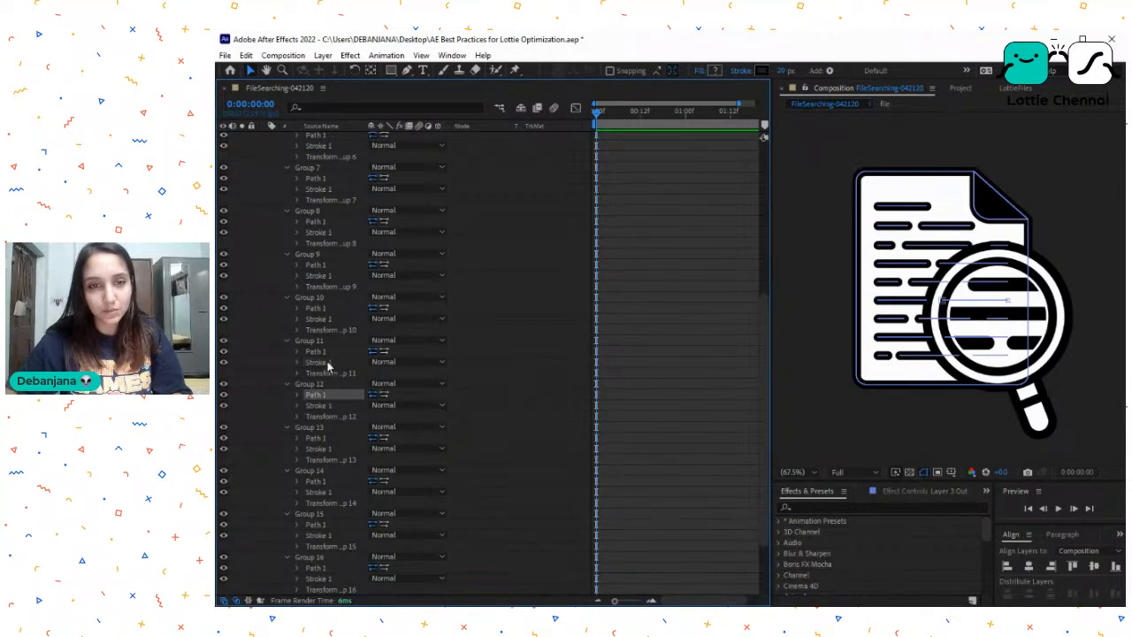
left_click(325, 353)
scroll(319, 309, "up", 6)
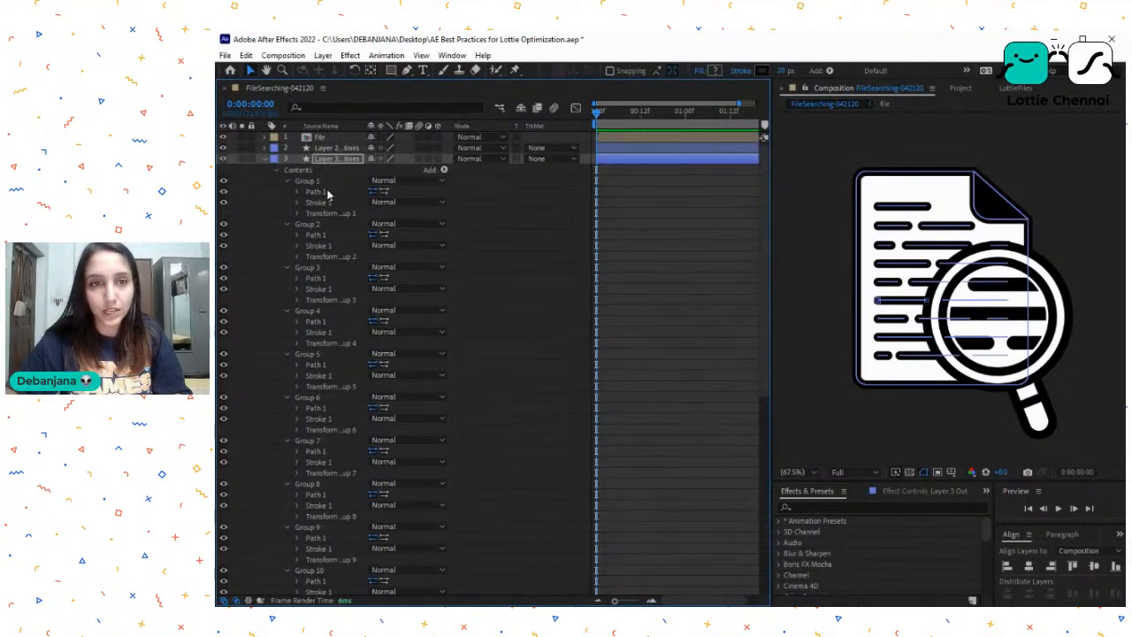
left_click(317, 182)
left_click(323, 234)
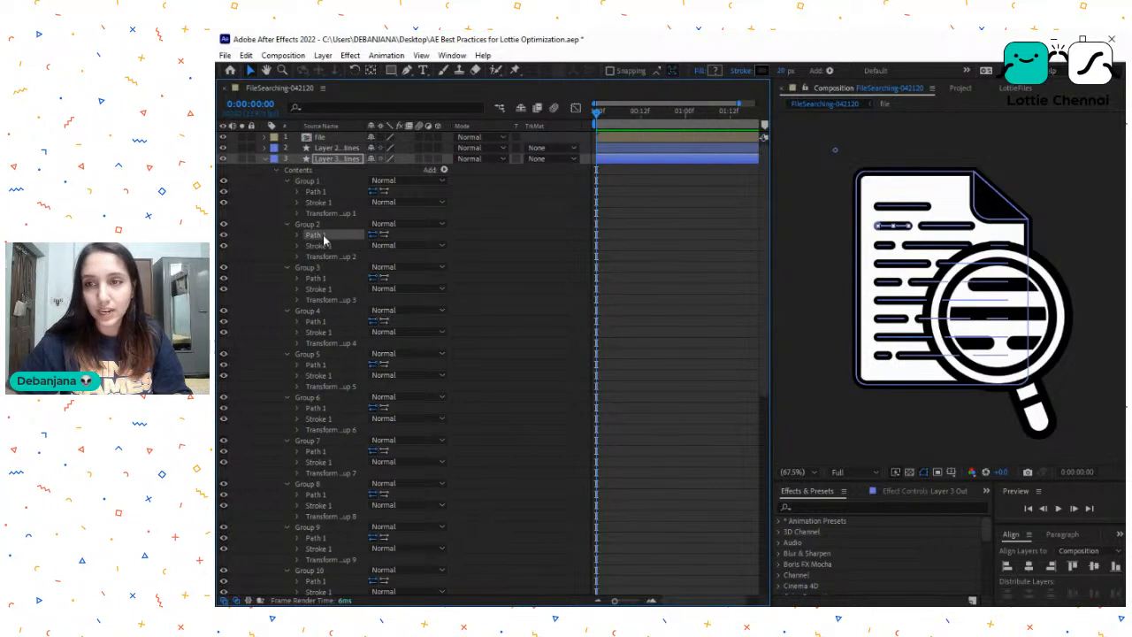
left_click(324, 280, "ctrl")
left_click(326, 321, "ctrl")
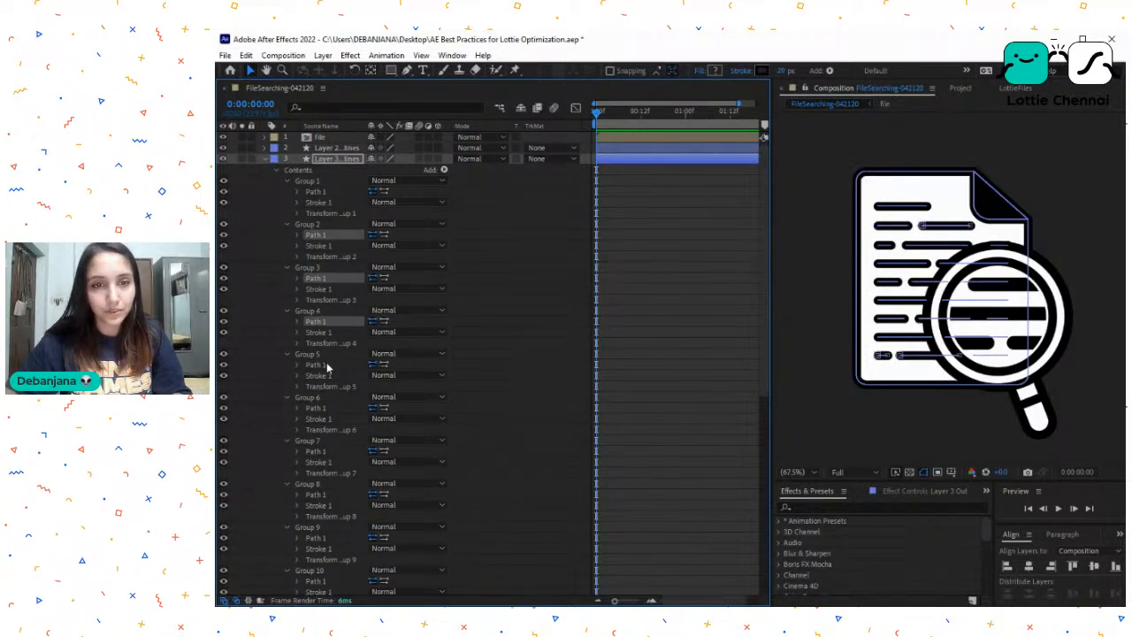
left_click(326, 364, "ctrl")
left_click(326, 453, "ctrl")
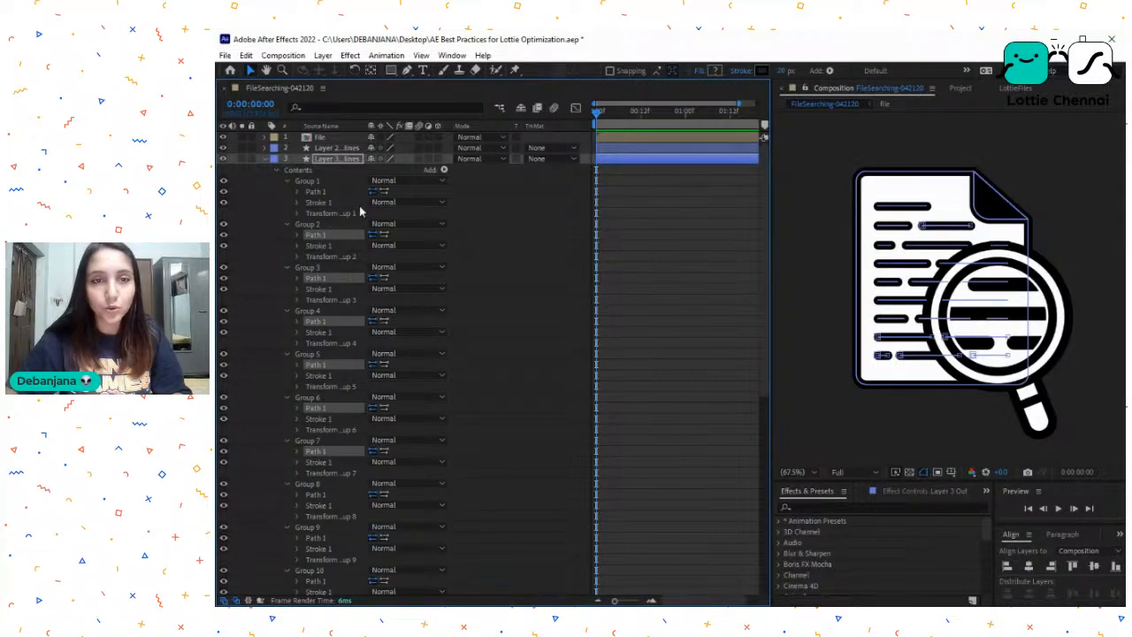
left_click(325, 204)
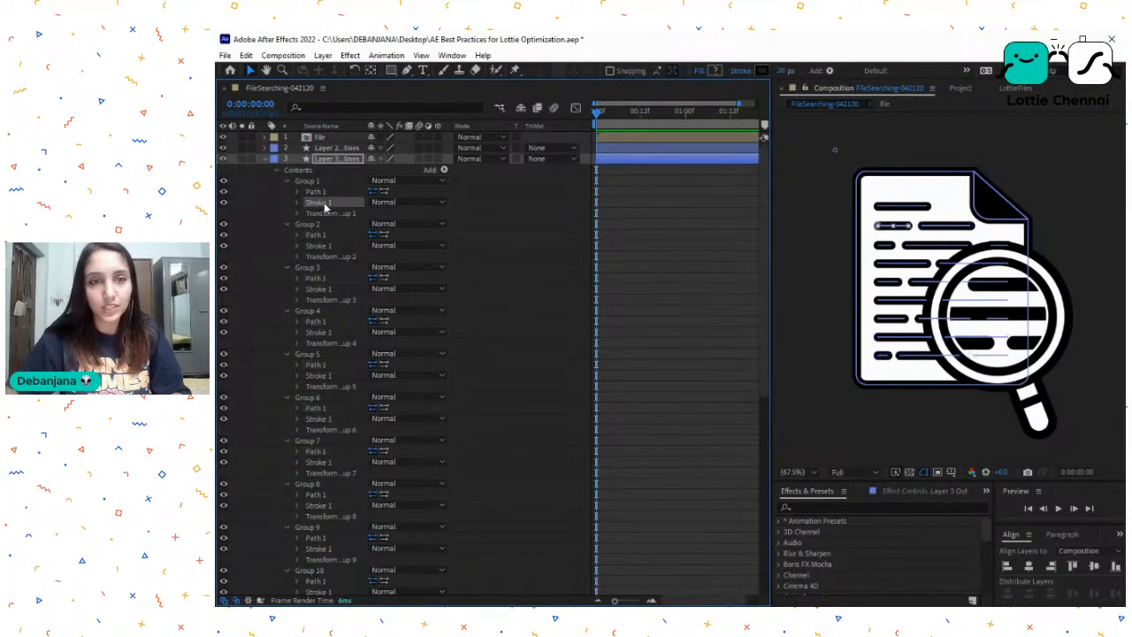
- Select the Path 1 items of Group 2 through Group 13 in layer 3, leaving Group 1 out
left_click(323, 235)
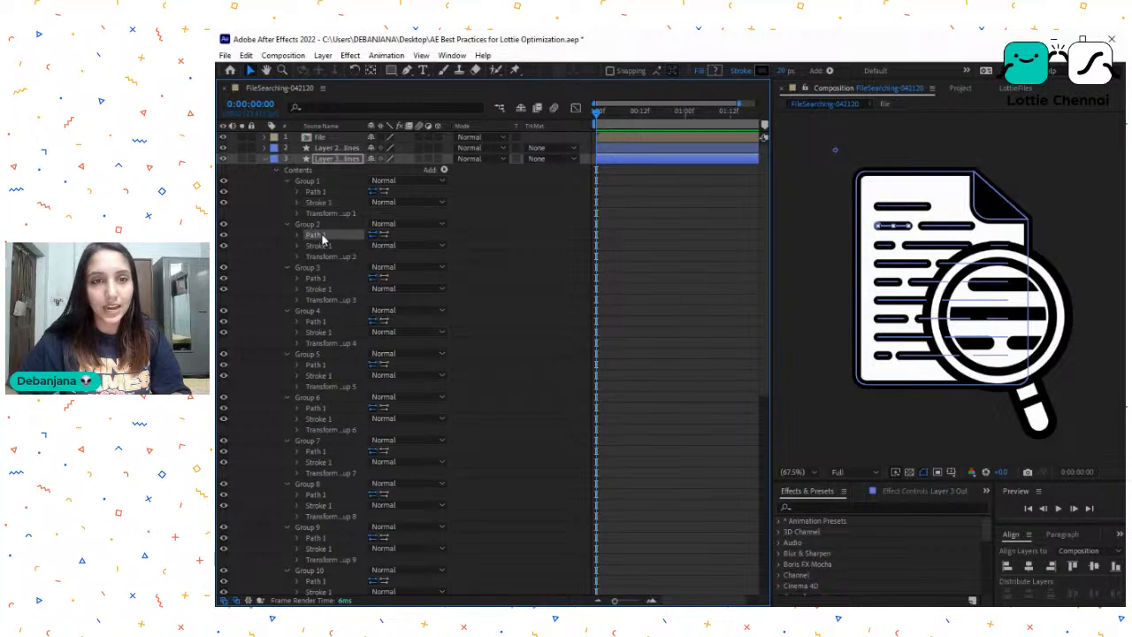
left_click(322, 322, "shift")
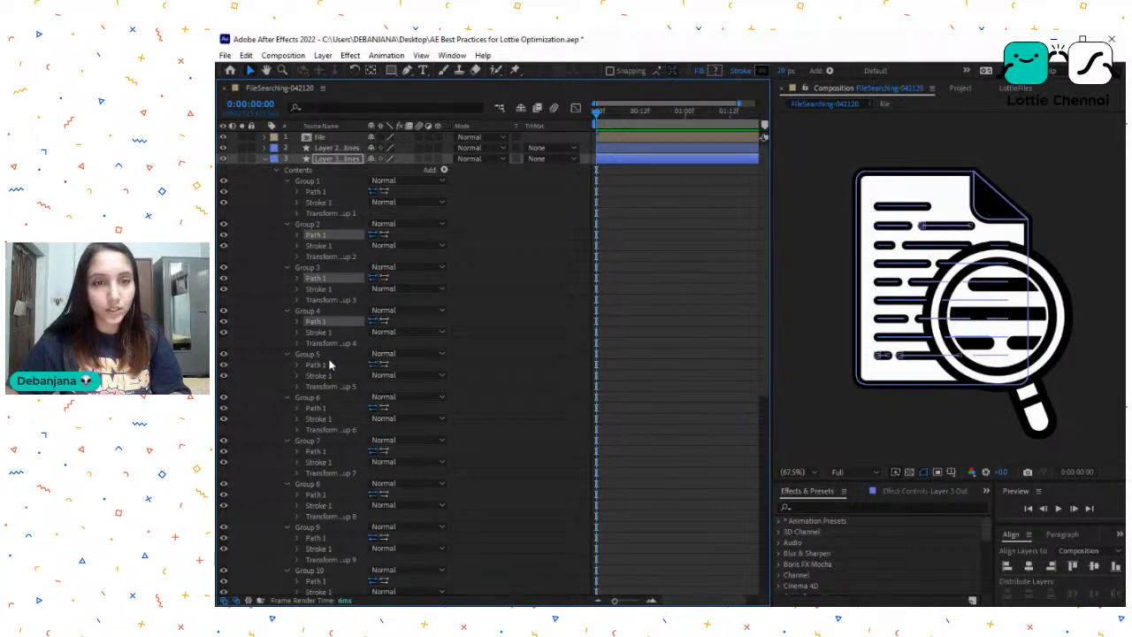
left_click(326, 408, "shift")
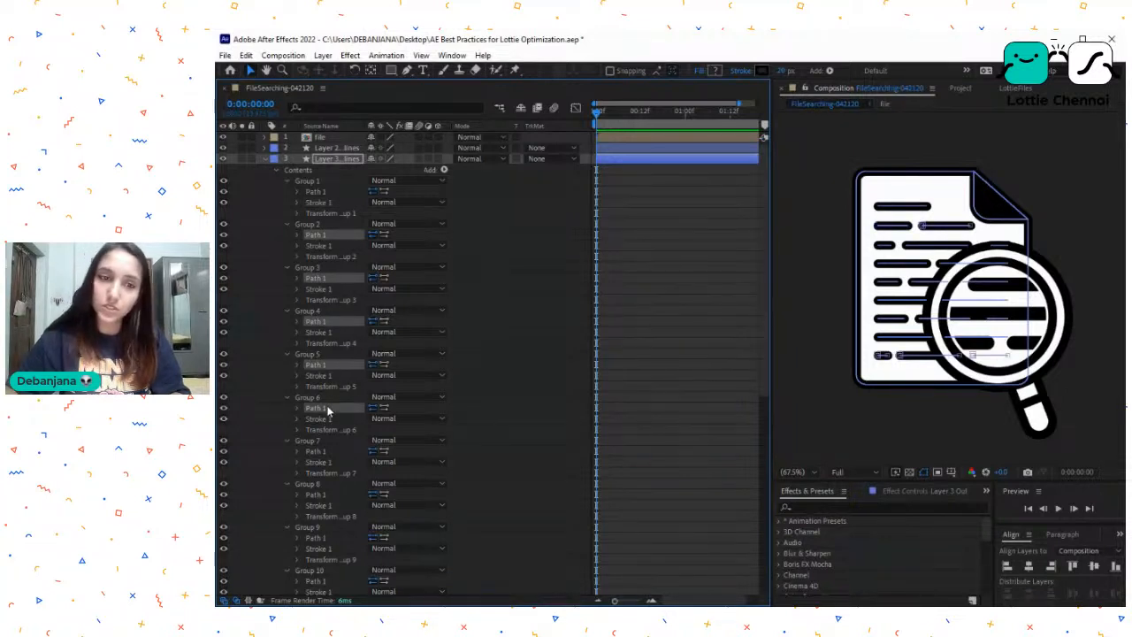
left_click(322, 494, "shift")
left_click(321, 537, "shift")
scroll(350, 403, "down", 1)
scroll(349, 400, "down", 2)
left_click(324, 452, "shift")
left_click(324, 496, "shift")
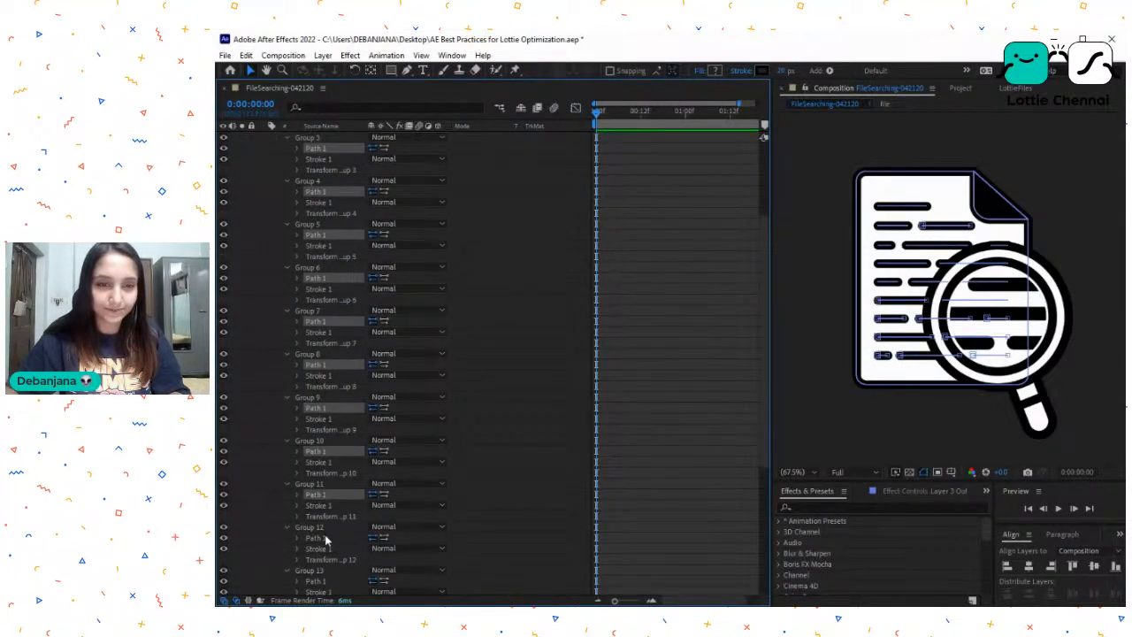
left_click(324, 538, "shift")
left_click(326, 581, "shift")
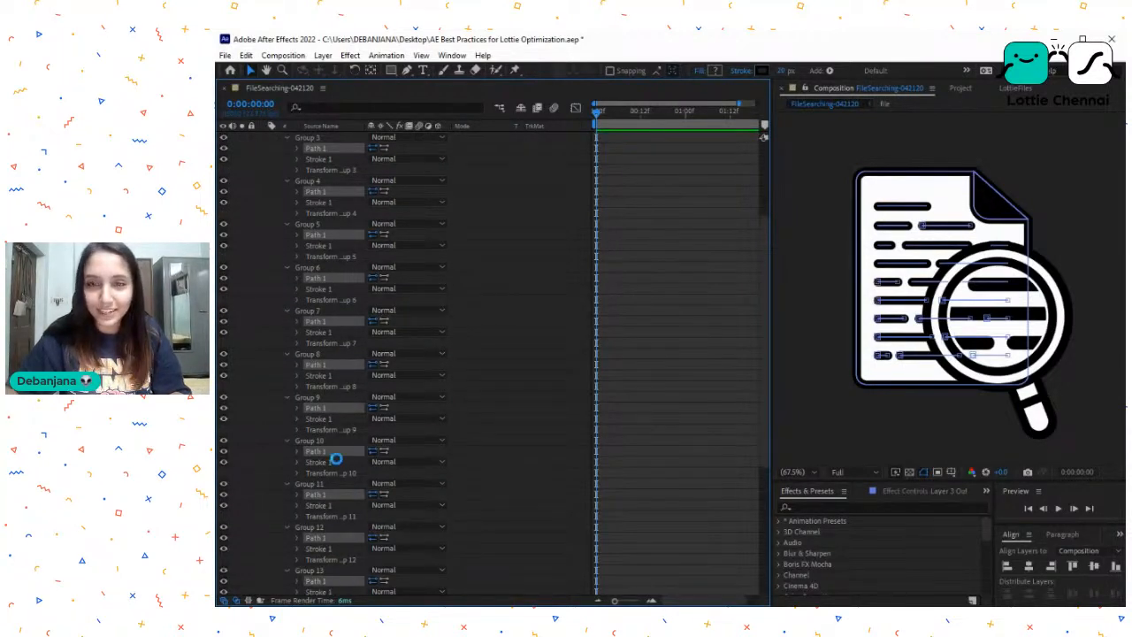
- Add the Path 1 items of Group 14, Group 15 and Group 16 to the selection
scroll(335, 452, "down", 3)
scroll(331, 451, "down", 1)
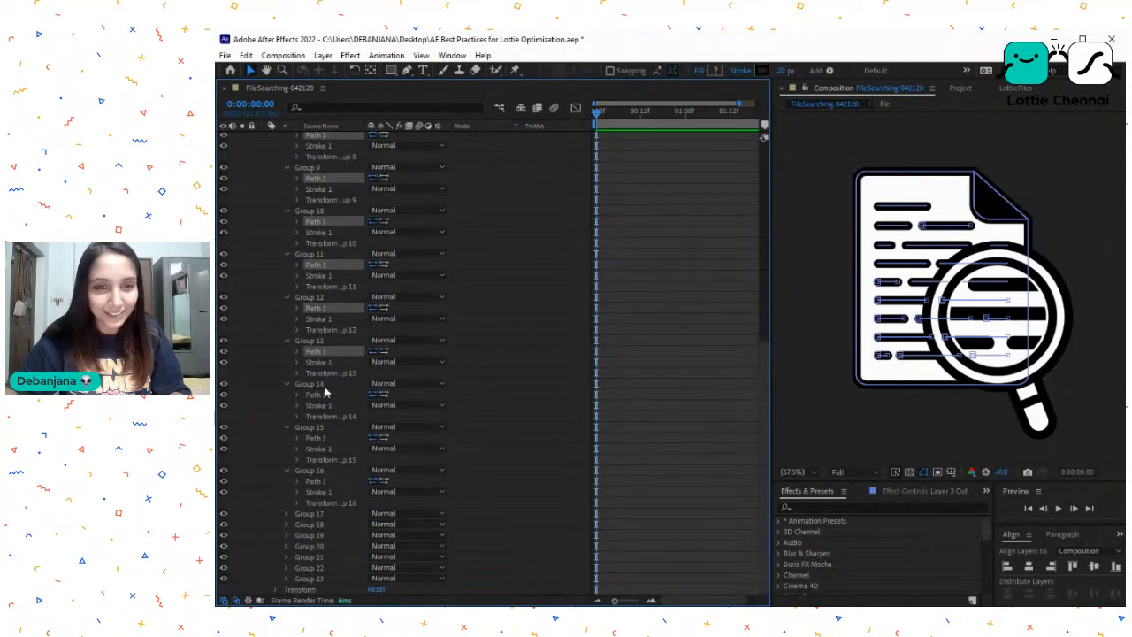
left_click(323, 396, "shift")
left_click(325, 438, "shift")
left_click(324, 482, "shift")
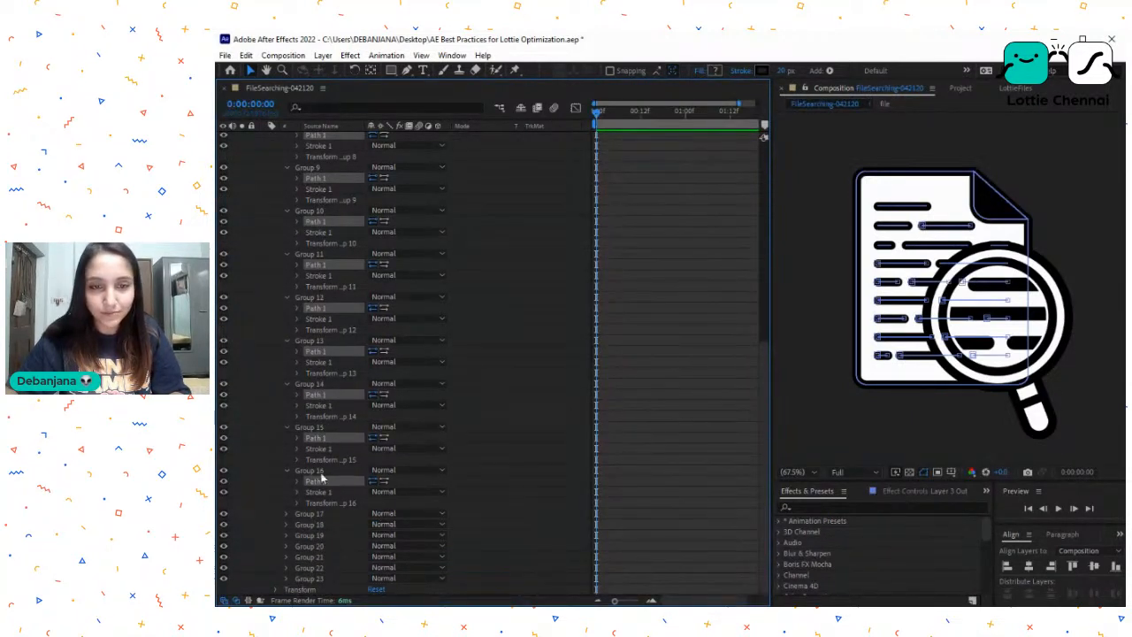
- Expand Group 17 and Group 18 in layer 3 and add their Path 1 items to the selection
left_click(286, 514)
left_click(318, 525, "ctrl")
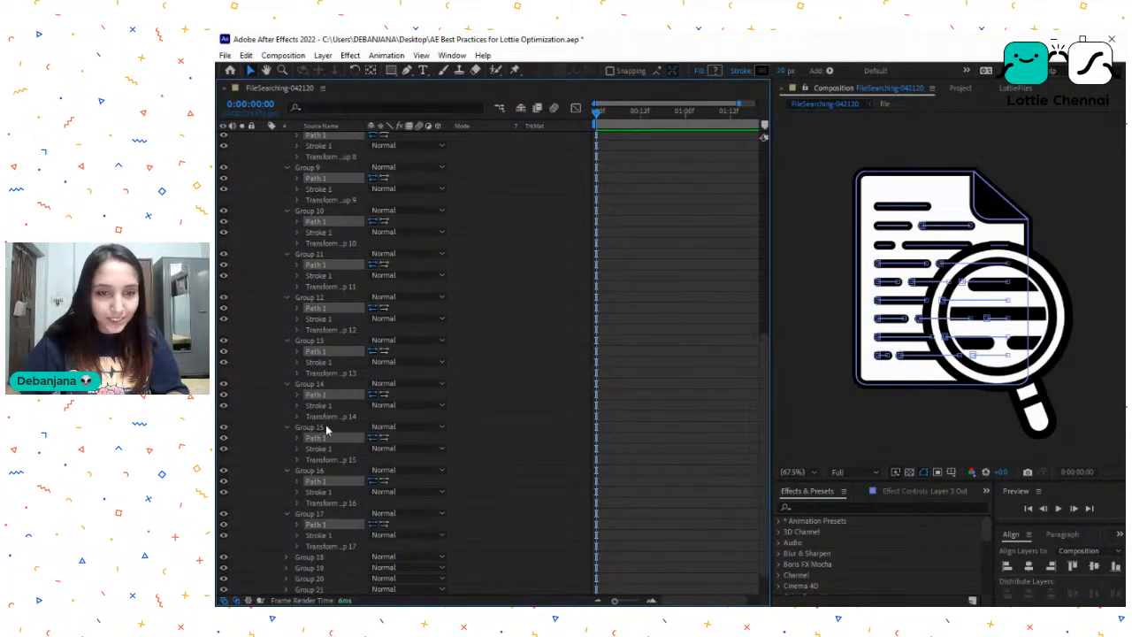
scroll(309, 531, "down", 2)
left_click(286, 525)
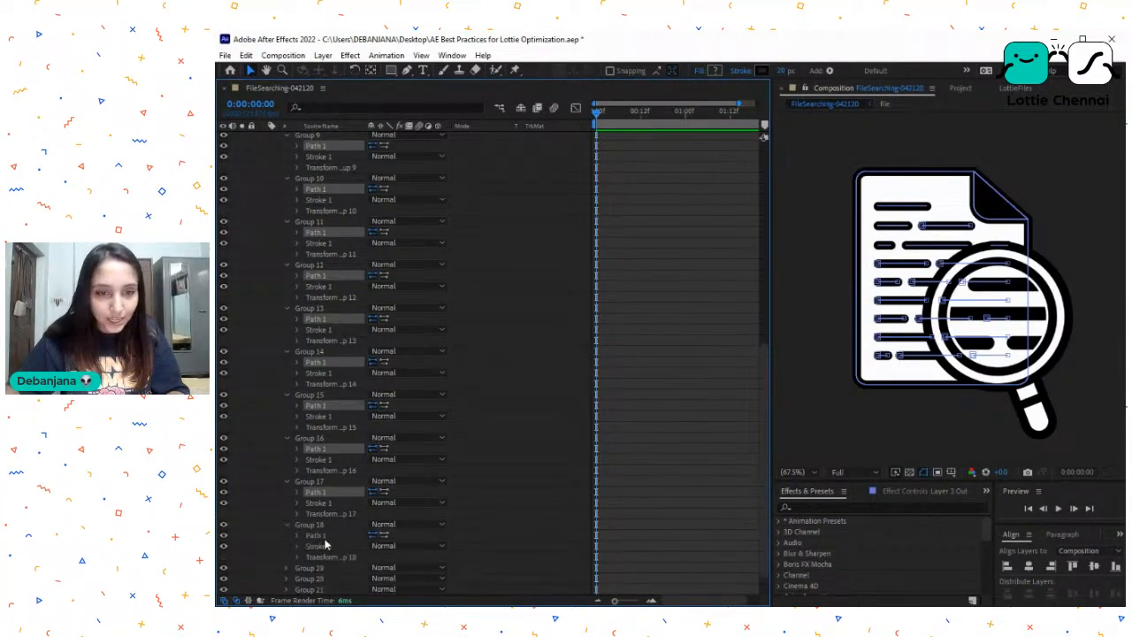
left_click(327, 536, "ctrl")
scroll(326, 478, "down", 2)
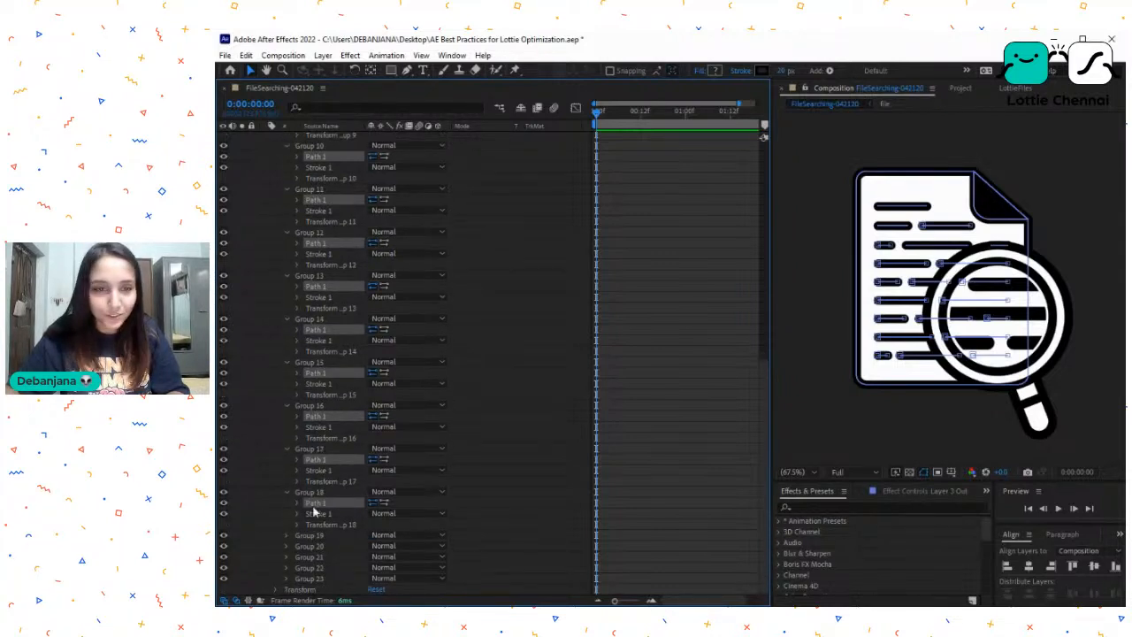
- Expand Group 19, Group 20 and Group 21 and add their Path 1 items to the selection
left_click(285, 536)
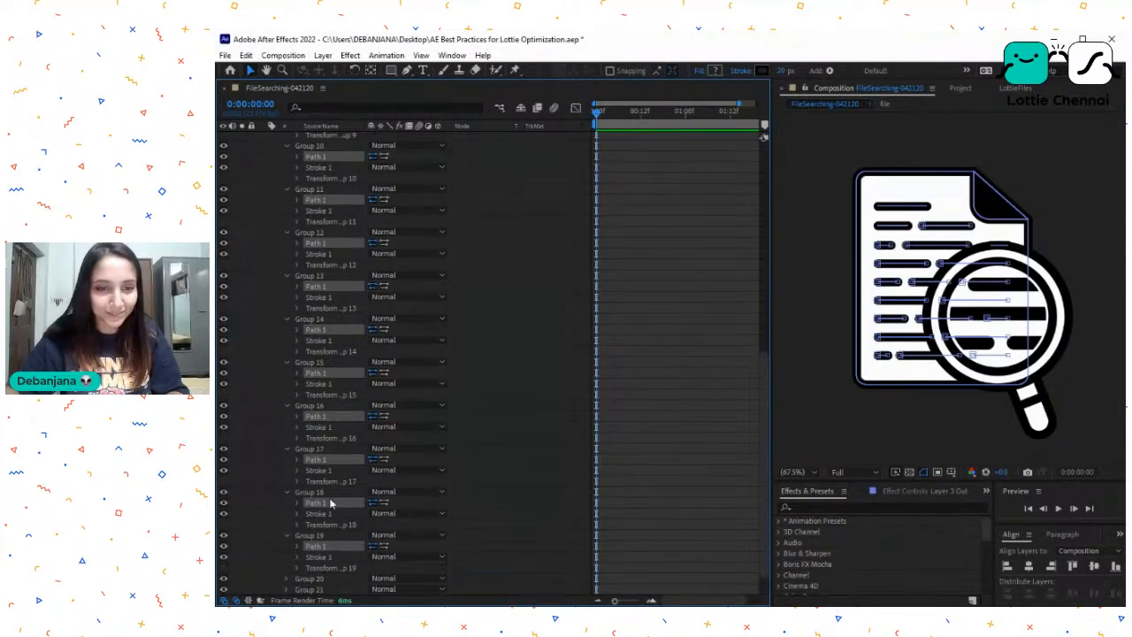
scroll(310, 555, "down", 2)
left_click(325, 559, "ctrl")
scroll(324, 496, "down", 2)
left_click(287, 557)
left_click(324, 568, "ctrl")
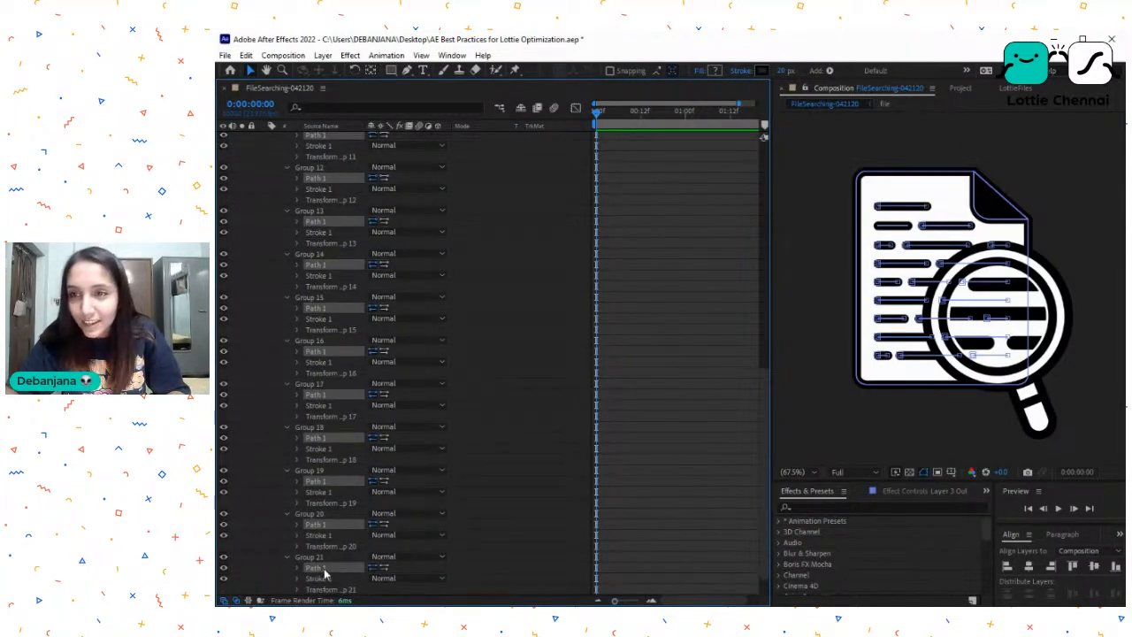
- Move the selected paths of Group 2 through Group 21 into Group 1 below its Path 1, and collapse Group 1
scroll(325, 459, "down", 2)
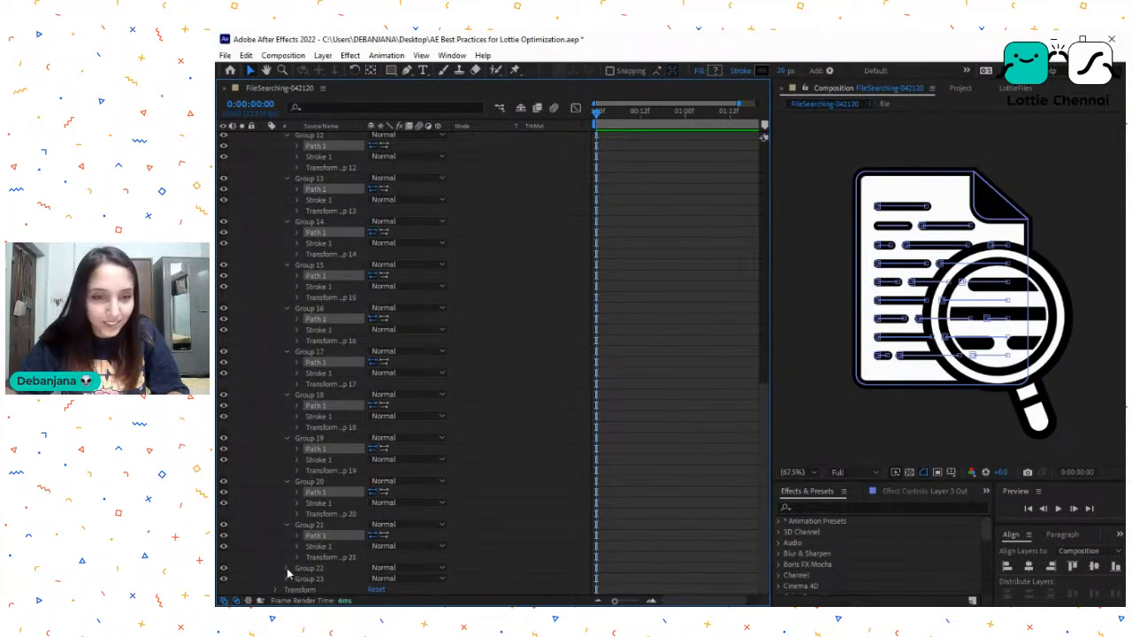
scroll(310, 582, "down", 1)
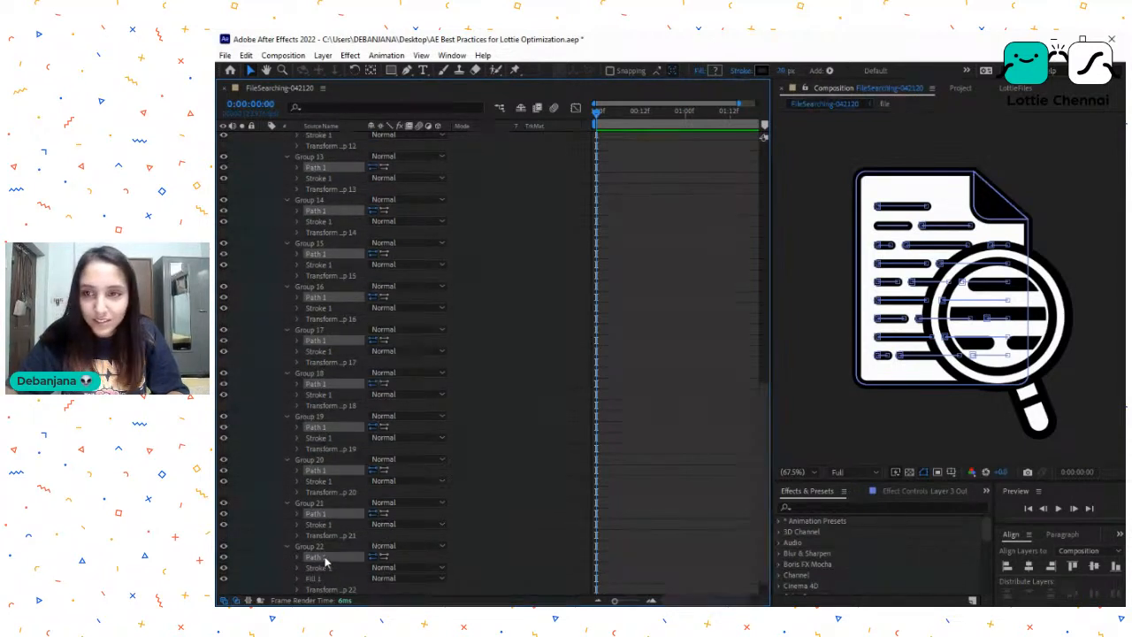
scroll(336, 318, "up", 15)
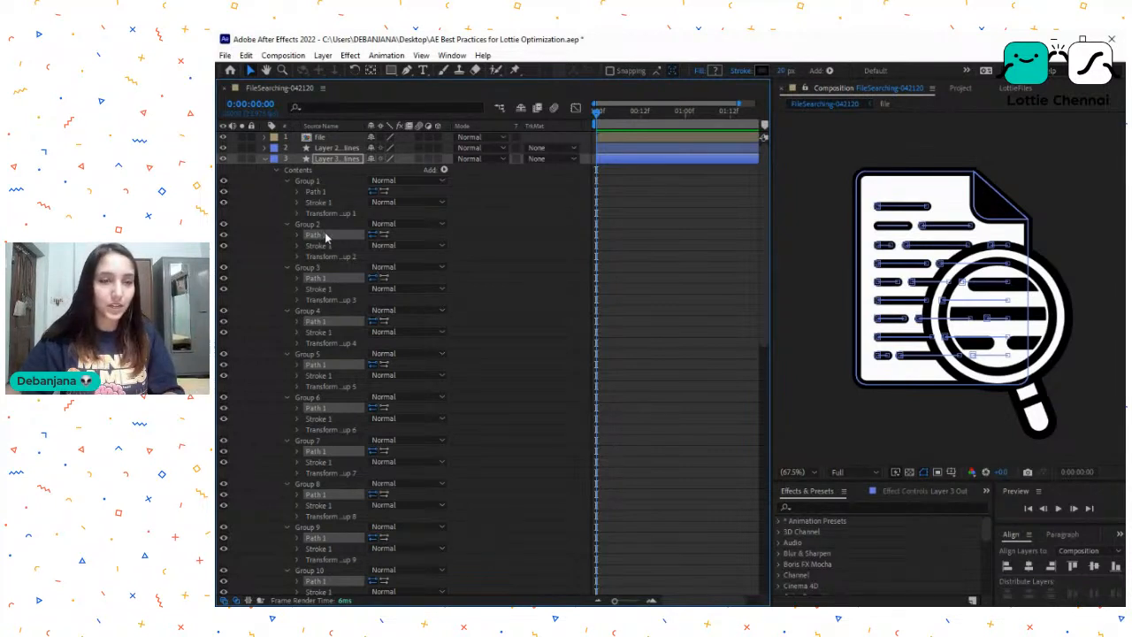
left_click_drag(320, 240, 323, 202)
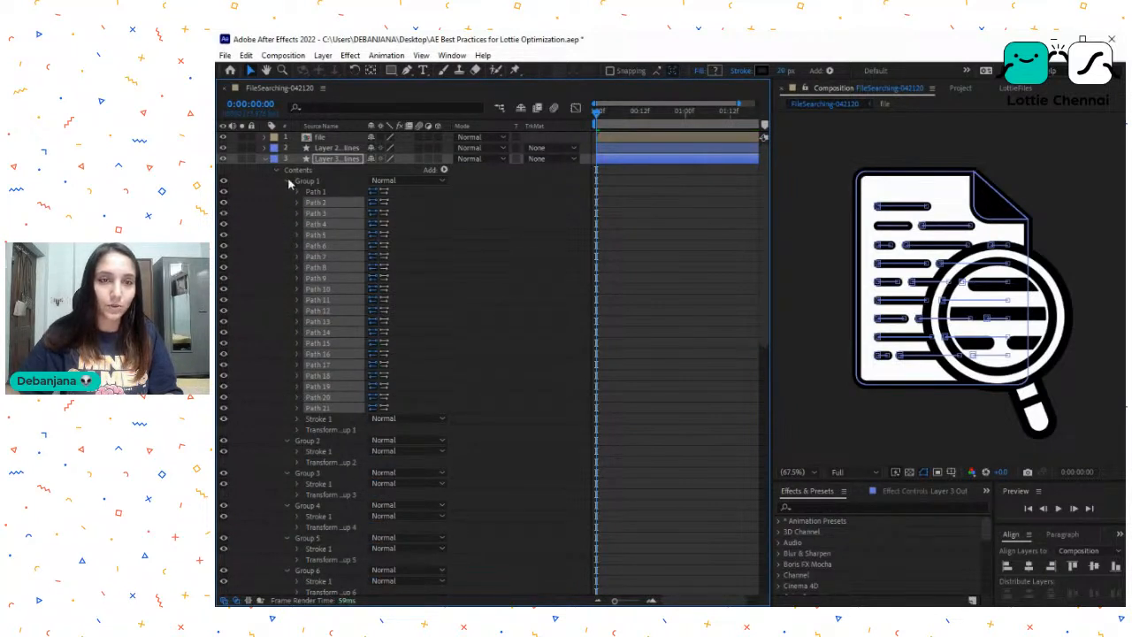
left_click(286, 181)
- Delete the leftover Group 2 through Group 21 from layer 3's contents
left_click(310, 192)
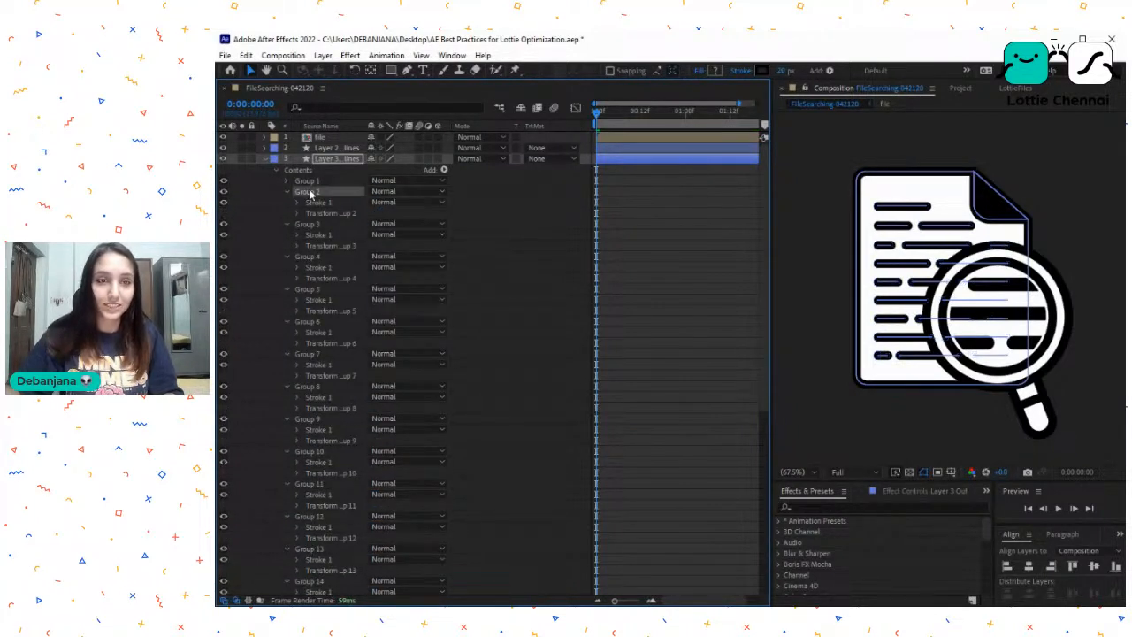
left_click(321, 549, "shift")
scroll(335, 491, "down", 3)
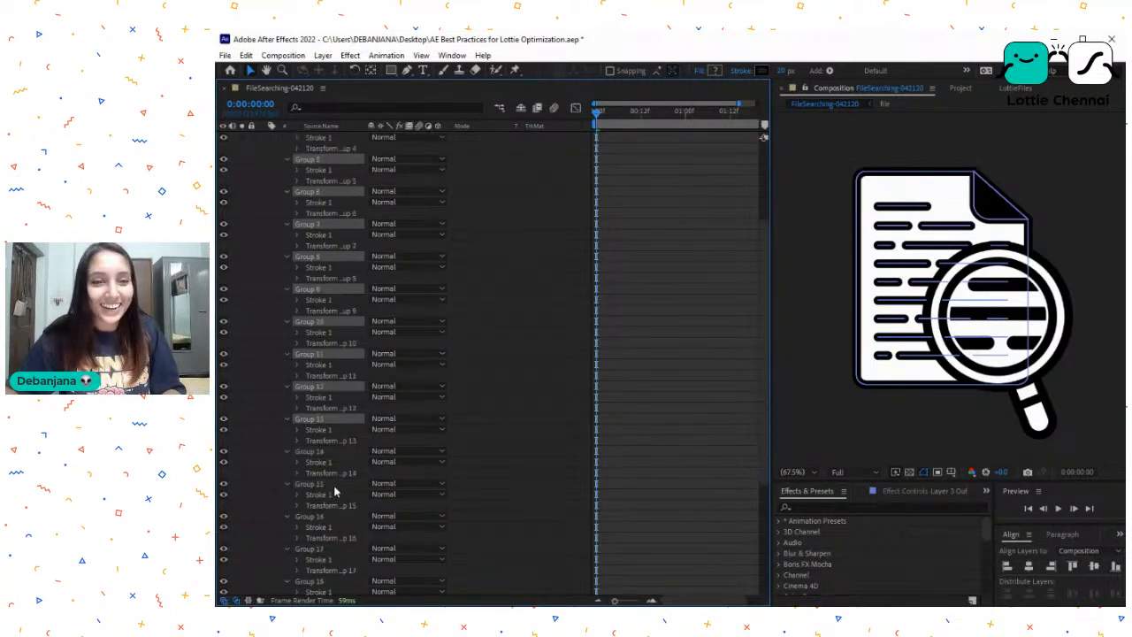
left_click(323, 547, "shift")
scroll(324, 548, "down", 4)
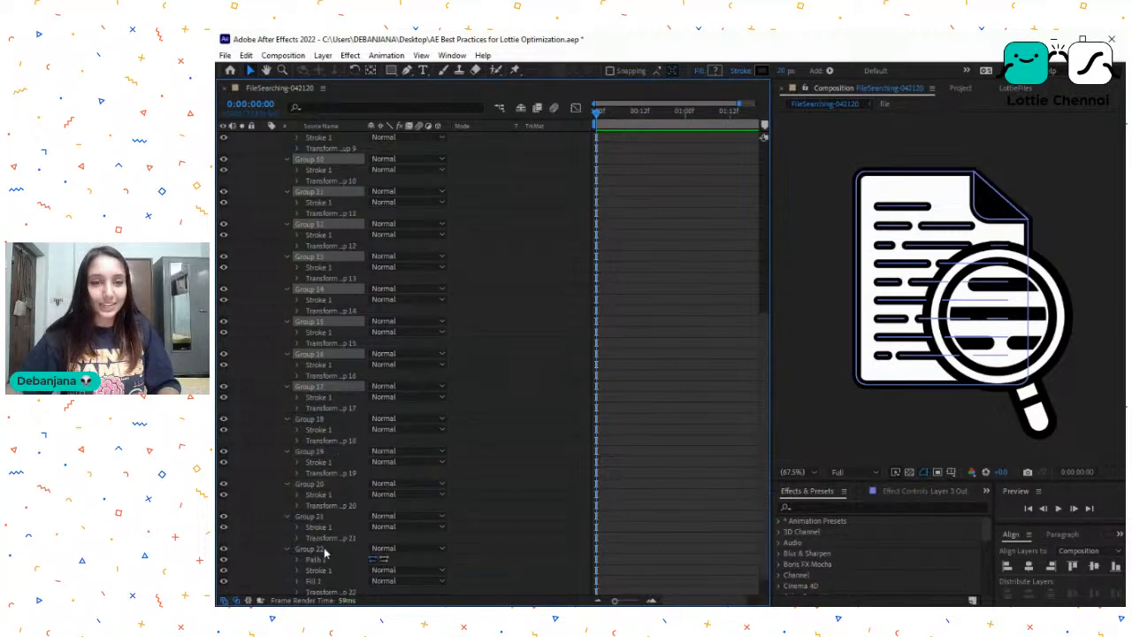
left_click(319, 520, "shift")
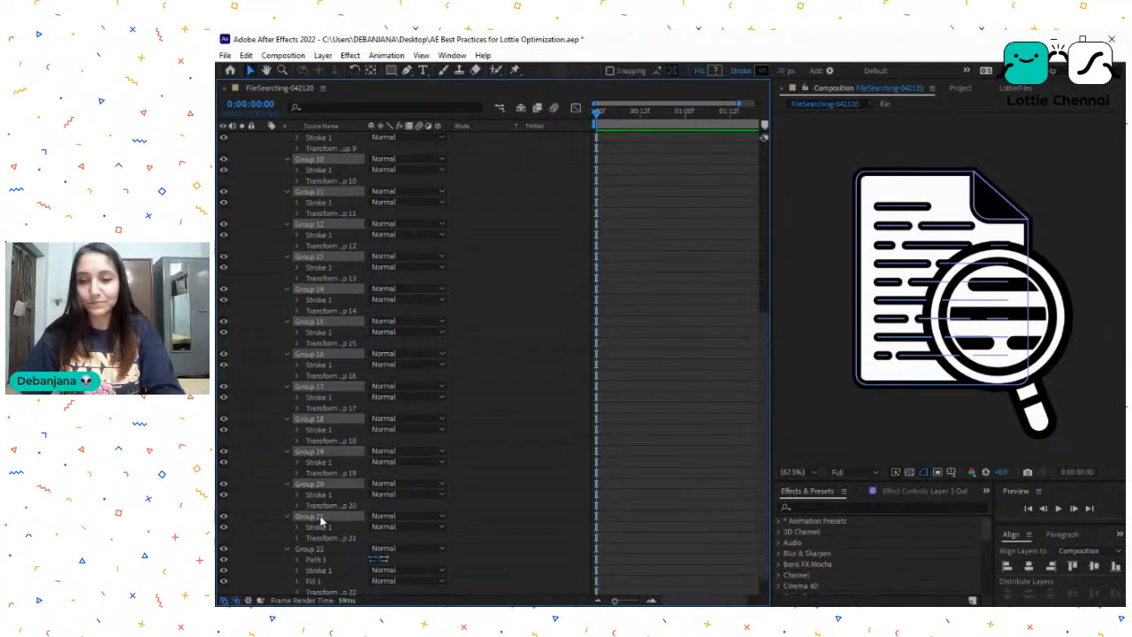
key("Delete")
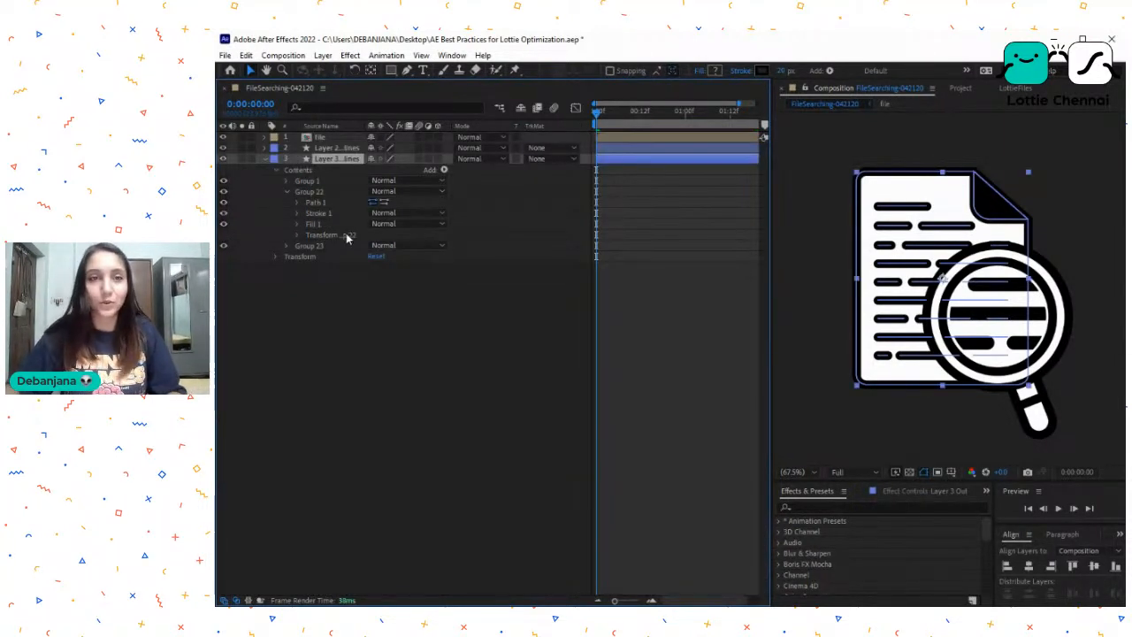
- Examine Group 1, Group 22 and Group 23 of layer 3, including the stroke of Group 23
left_click(315, 182)
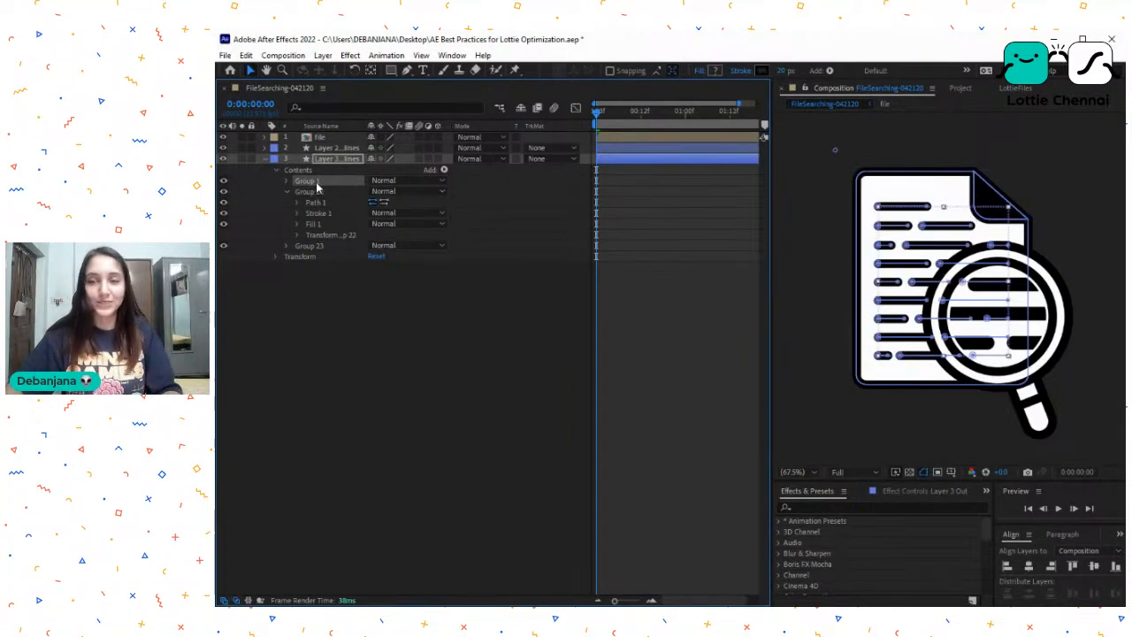
left_click(318, 192)
left_click(314, 182)
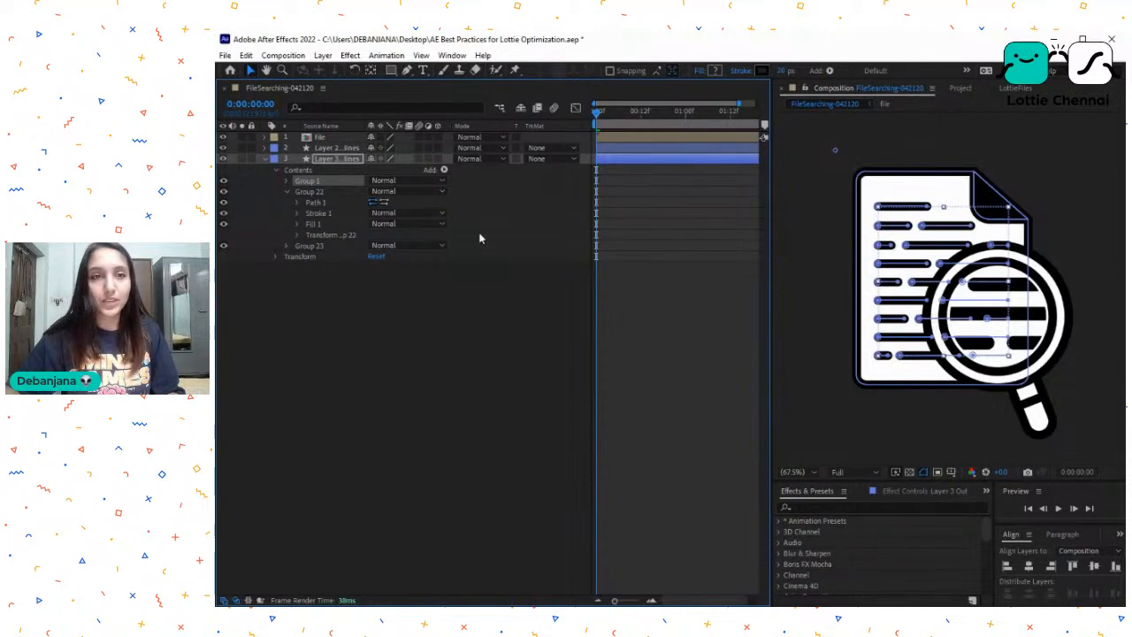
left_click(319, 191)
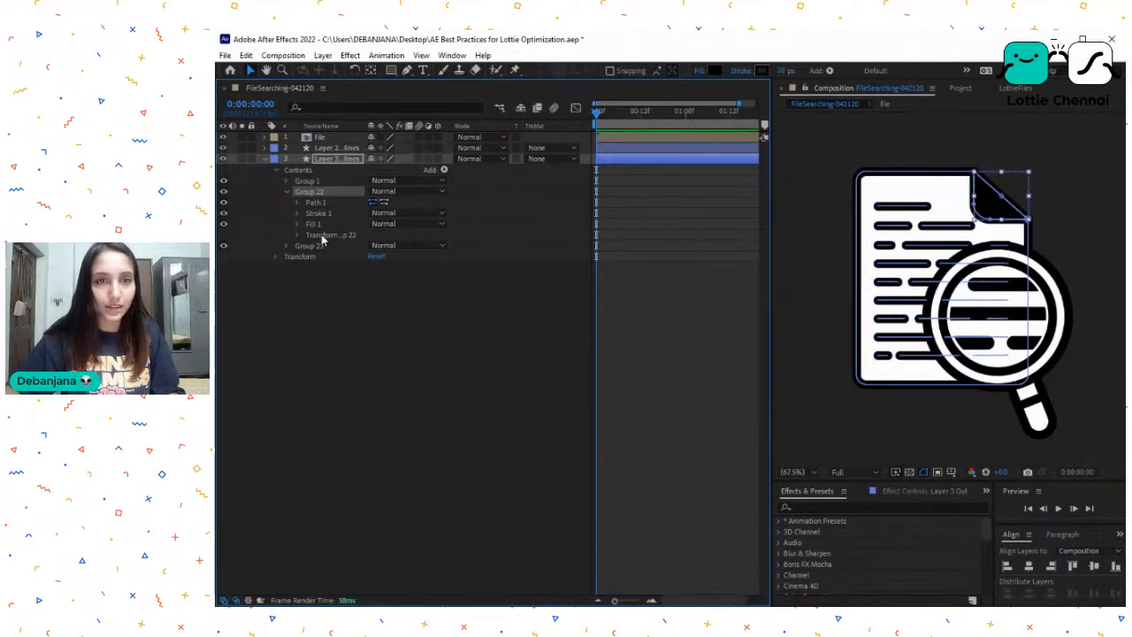
left_click(310, 245)
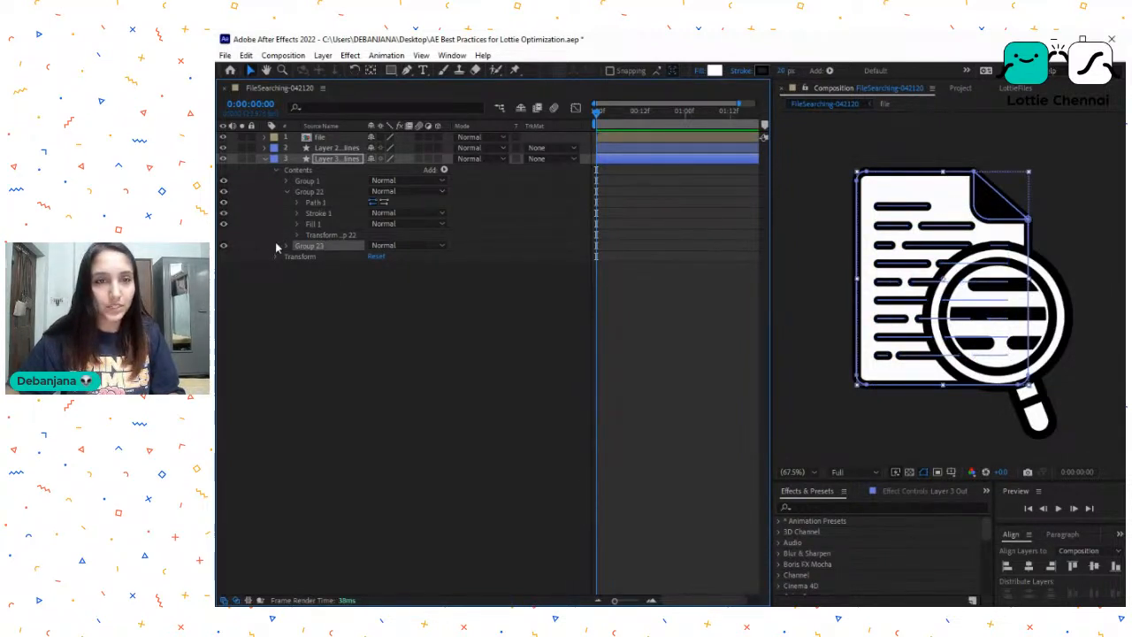
left_click(286, 246)
left_click(321, 267)
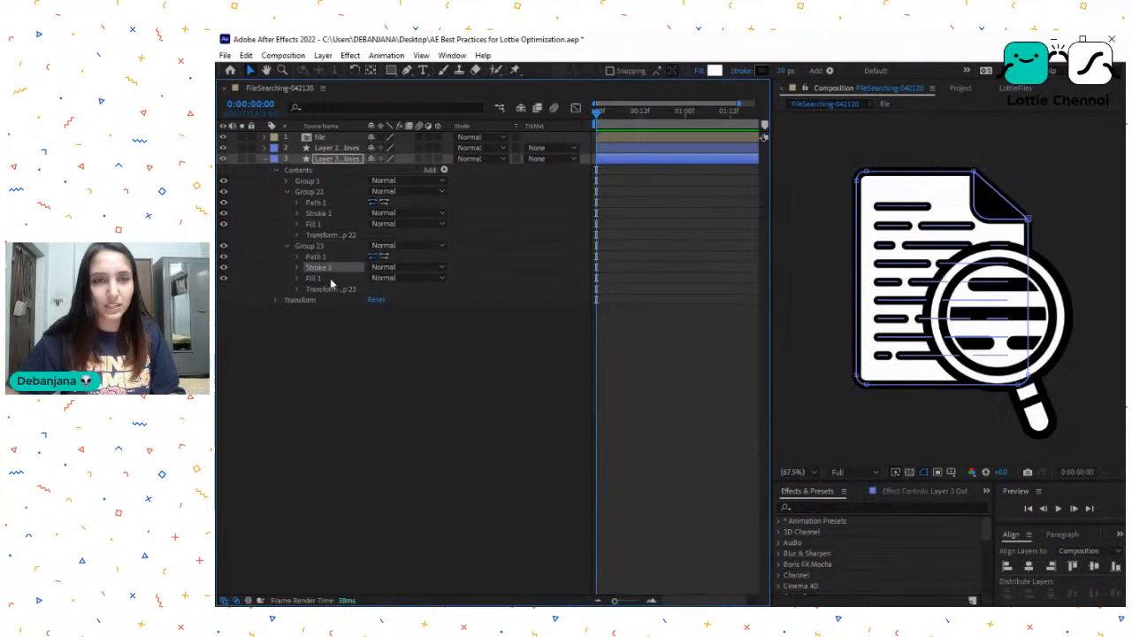
- Collapse Group 22 and layer 3, and select layer 2
left_click(323, 192)
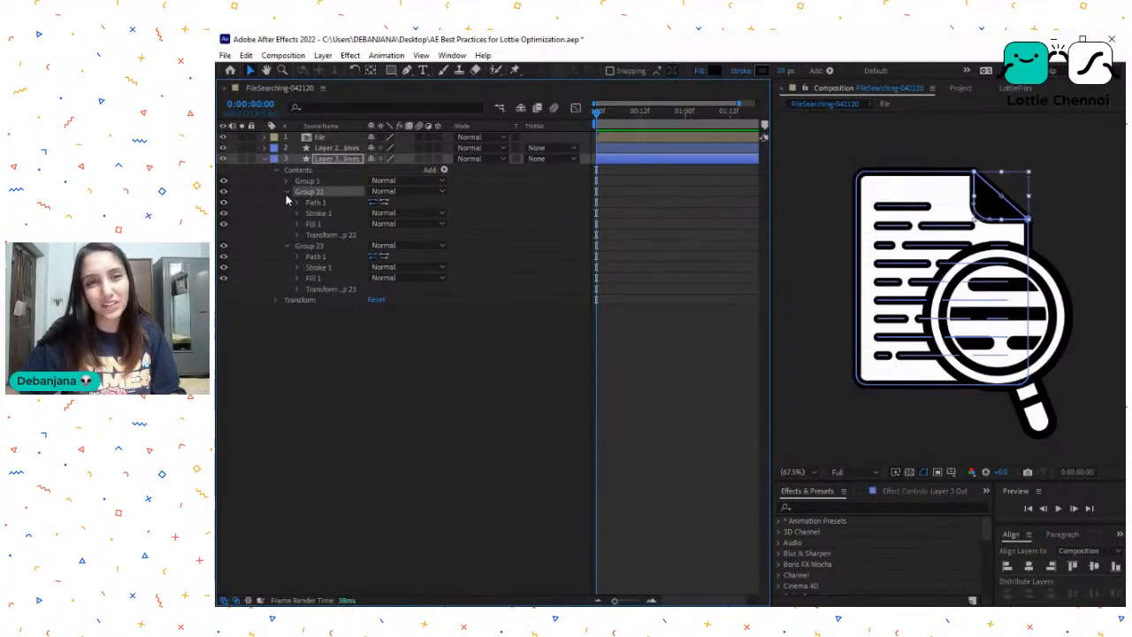
left_click(286, 193)
left_click(293, 201)
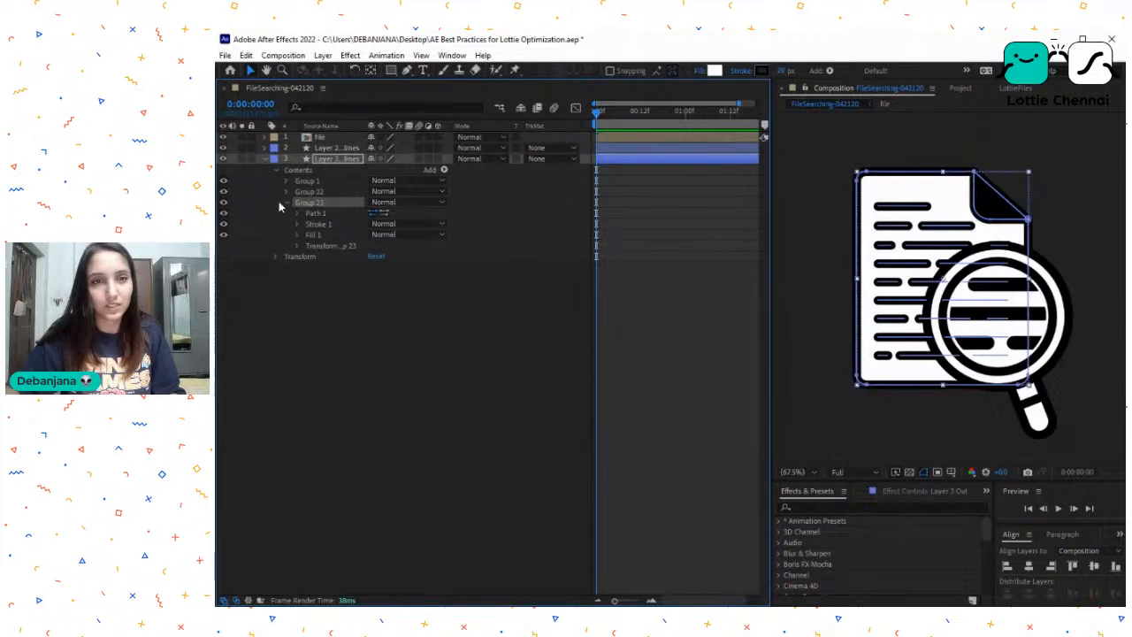
left_click(326, 149)
left_click(266, 158)
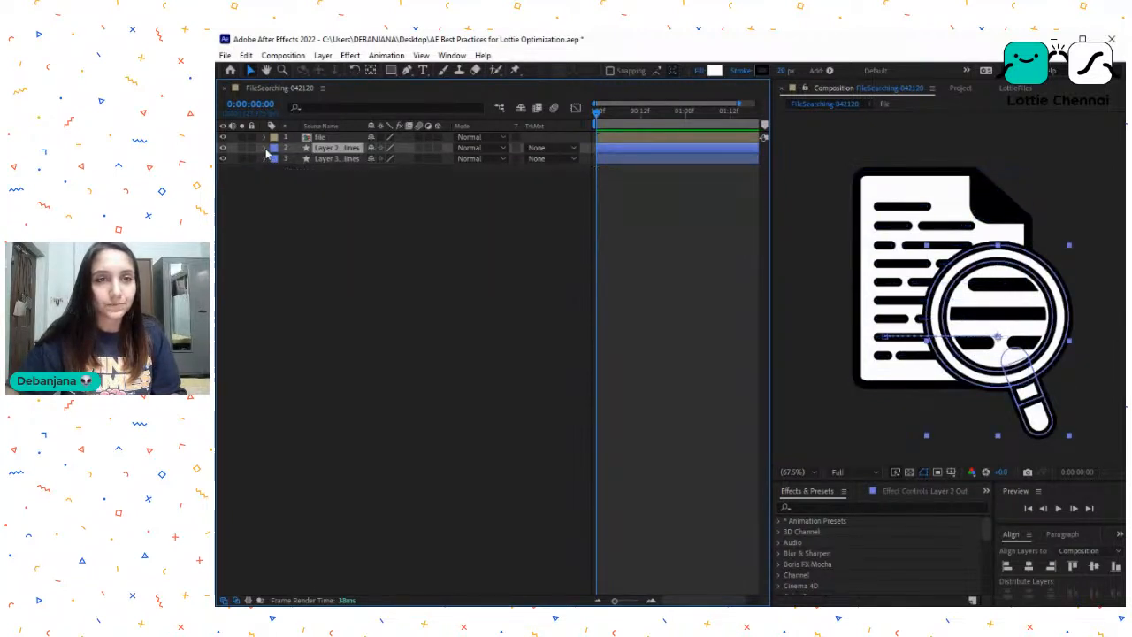
- Check layer 2 in isolation, expand its contents and select Group 1 and Group 2 of the magnifying glass
left_click(241, 148)
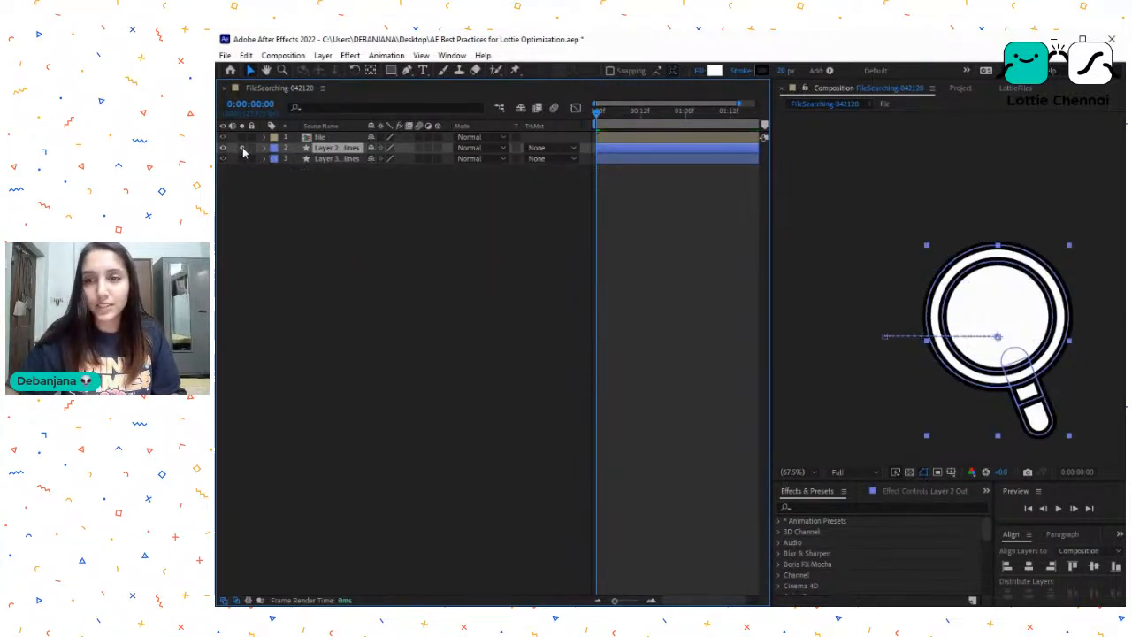
left_click(244, 150)
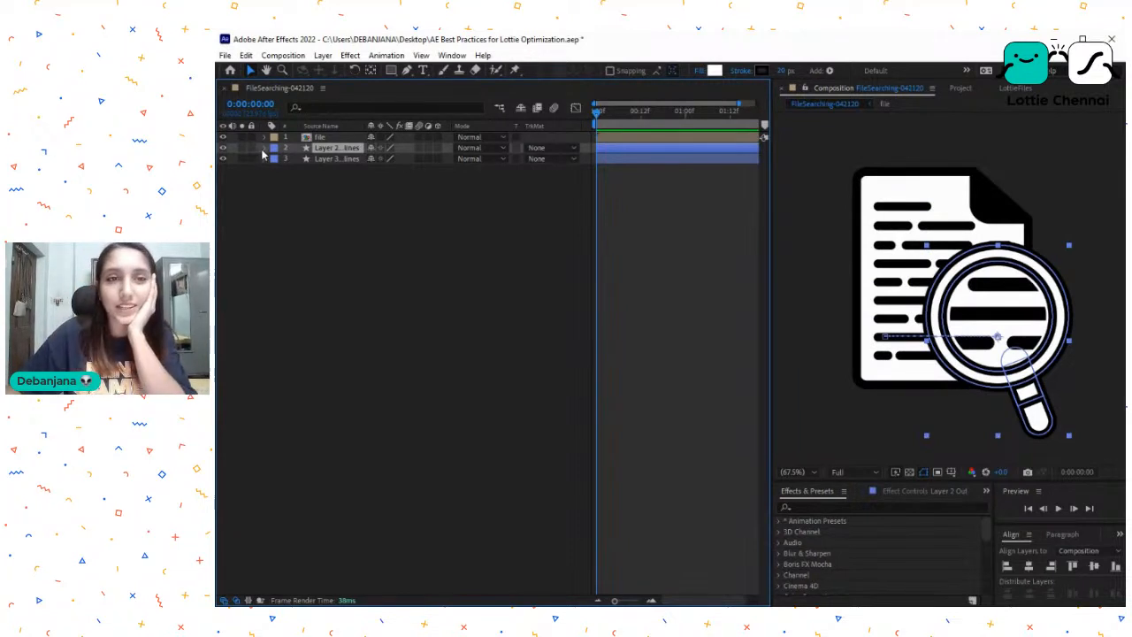
left_click(265, 148)
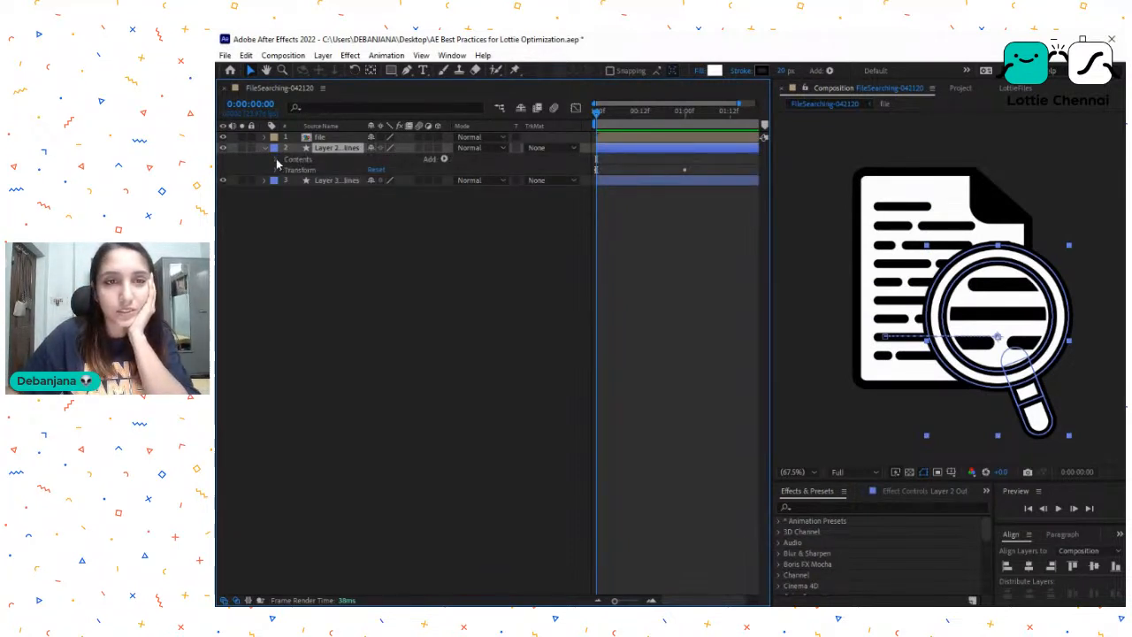
left_click(277, 159)
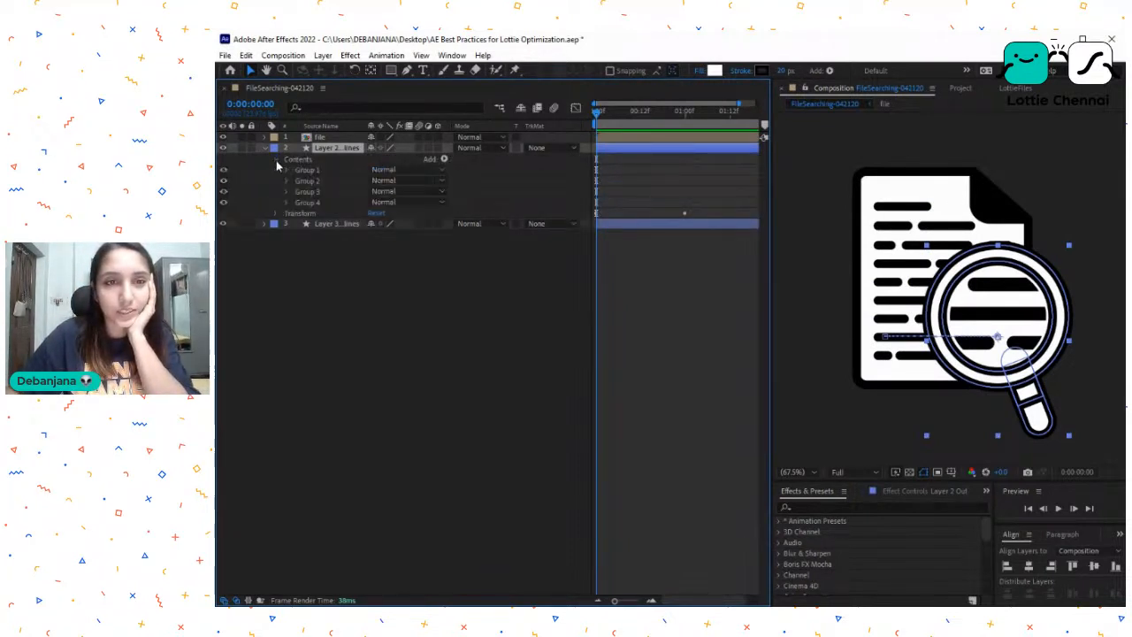
left_click(322, 182)
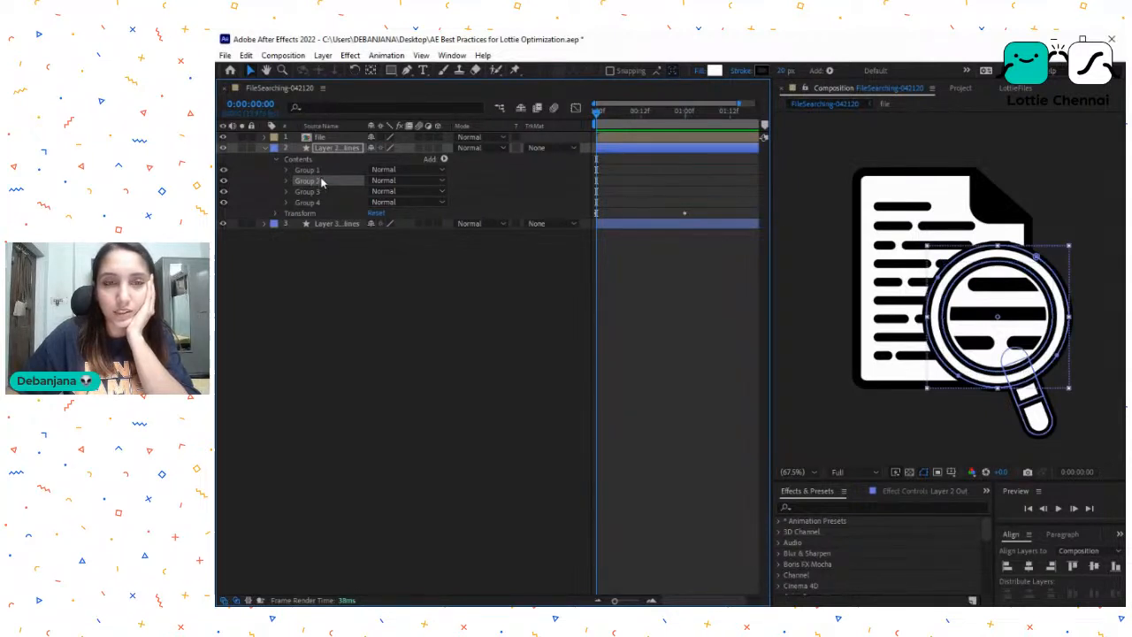
left_click(322, 173)
left_click(320, 180, "shift")
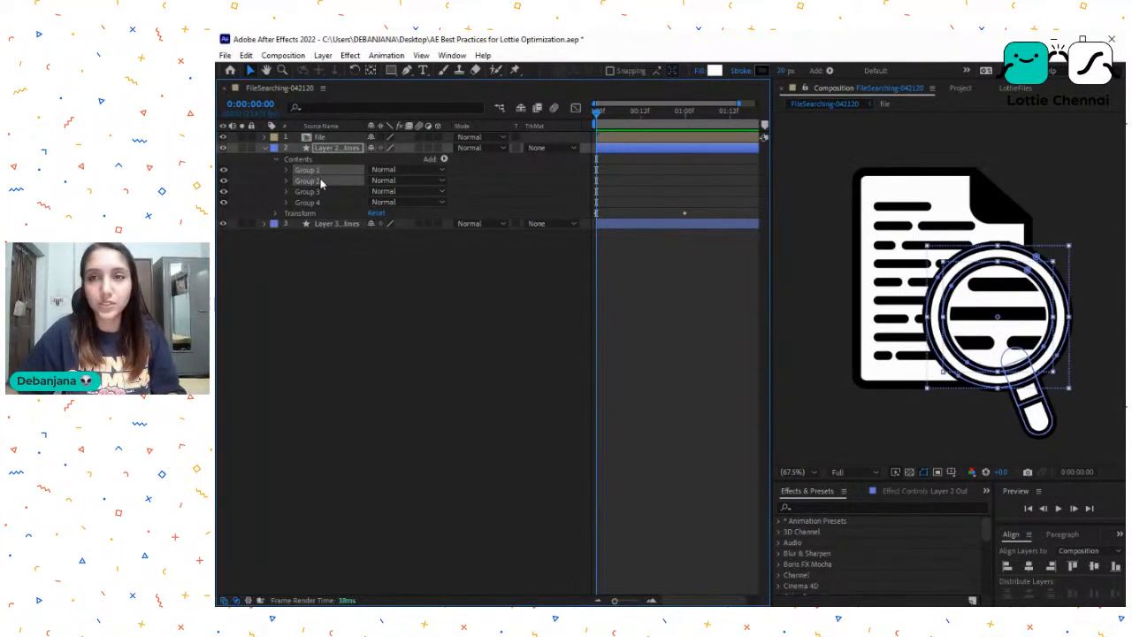
- Solo layer 2 and hide its Group 3 and Group 4
left_click(224, 202)
left_click(224, 203)
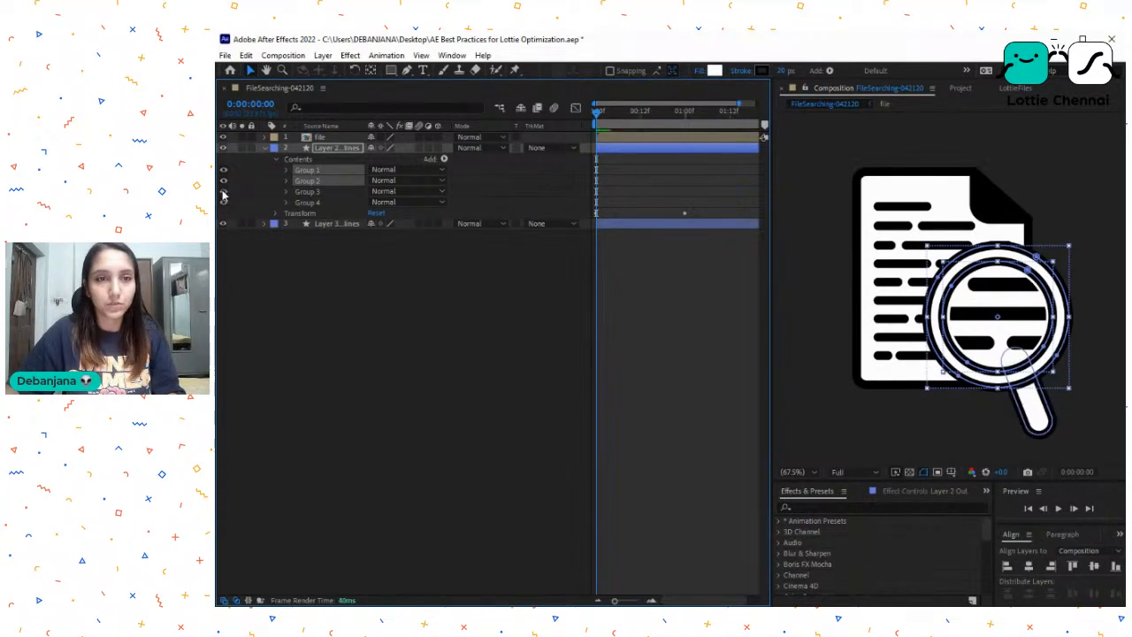
left_click(241, 148)
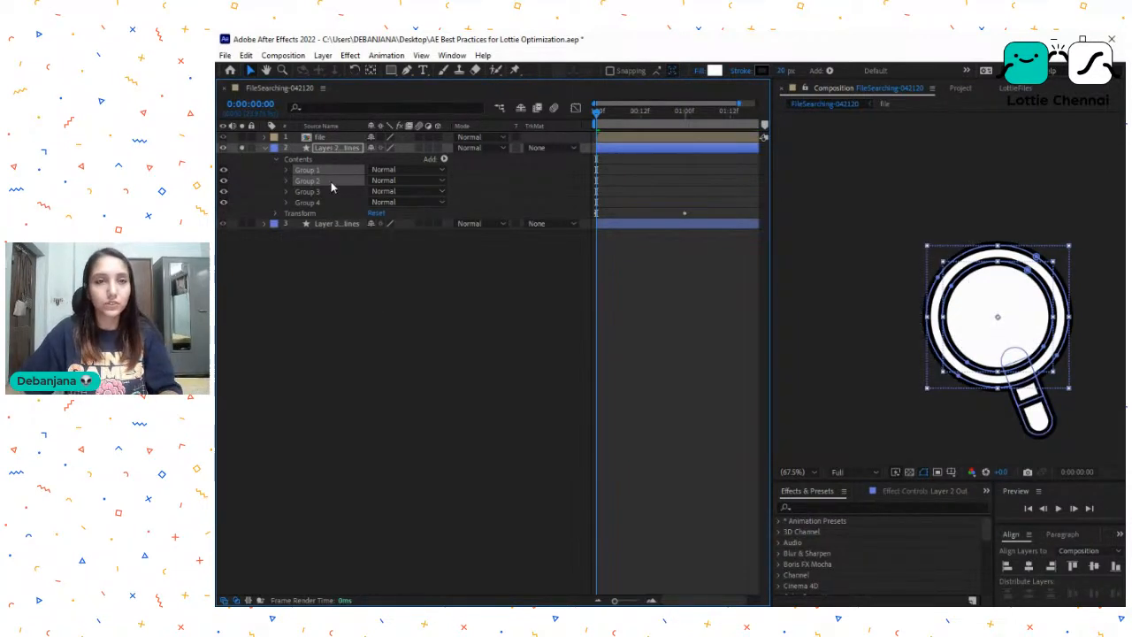
left_click_drag(227, 192, 231, 213)
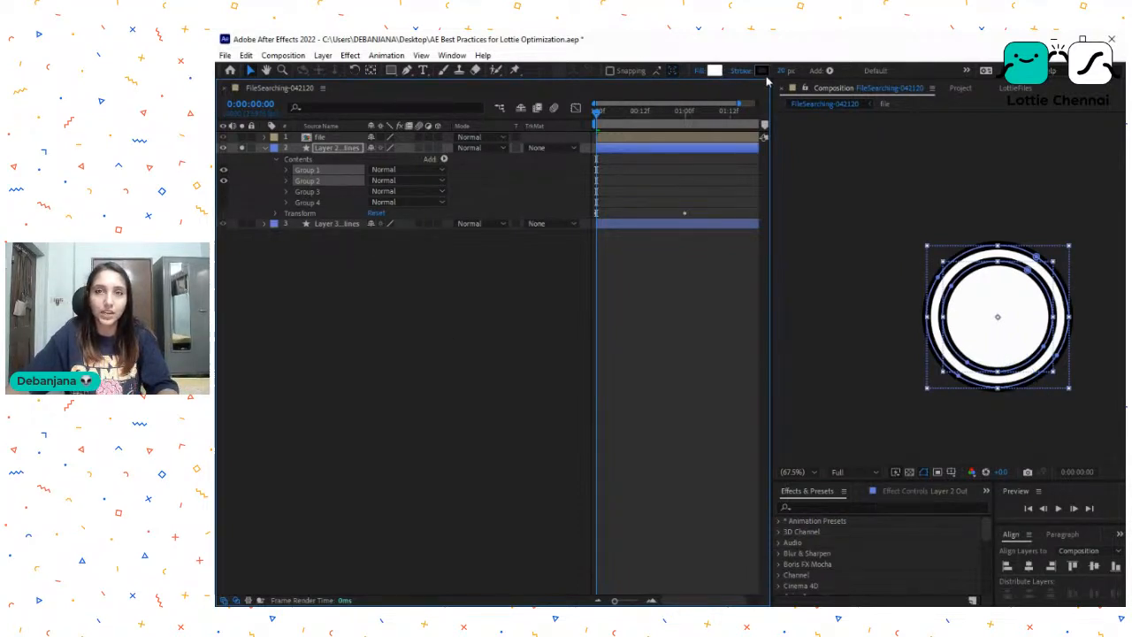
- Move Group 2's path into Group 1 of layer 2 and delete the leftover Group 2
left_click(285, 181)
left_click_drag(316, 234, 328, 195)
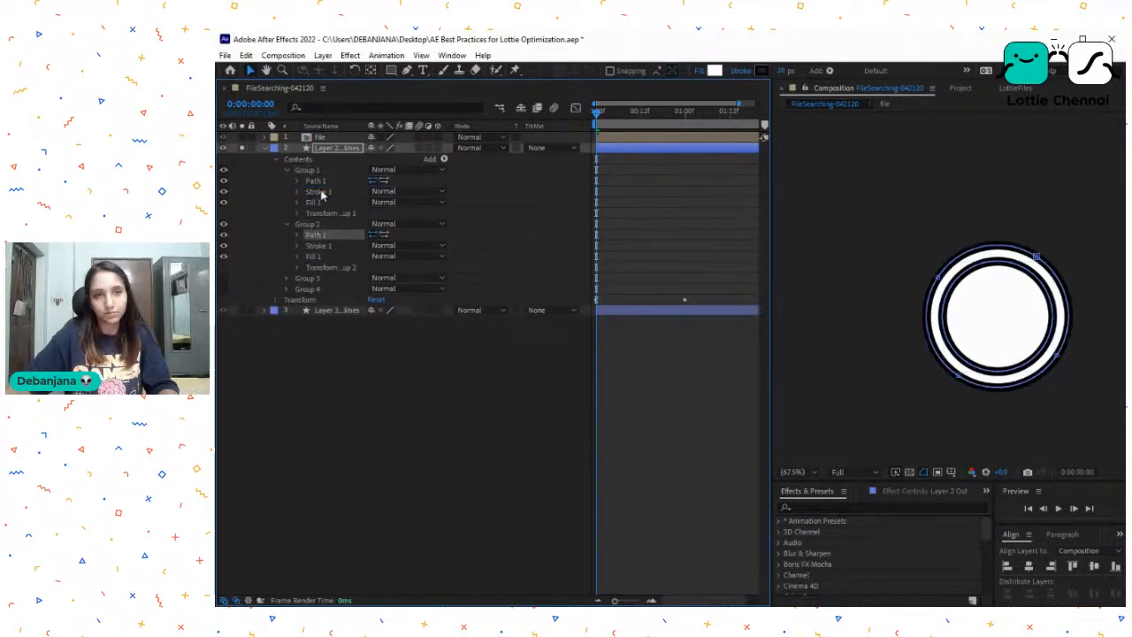
left_click(314, 233)
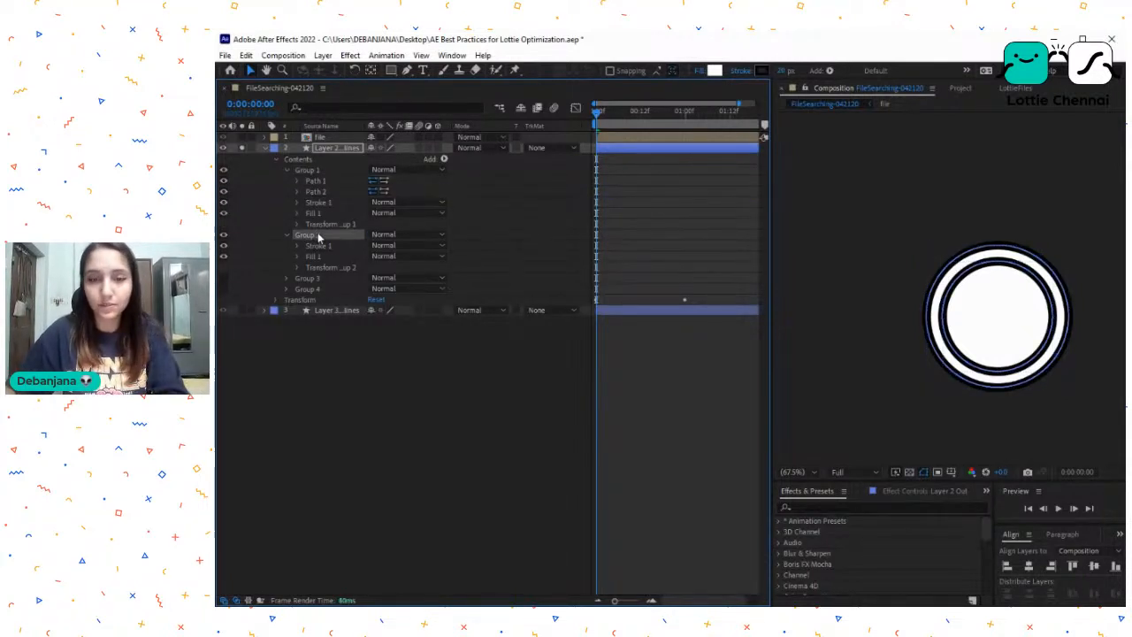
key("Delete")
left_click(286, 170)
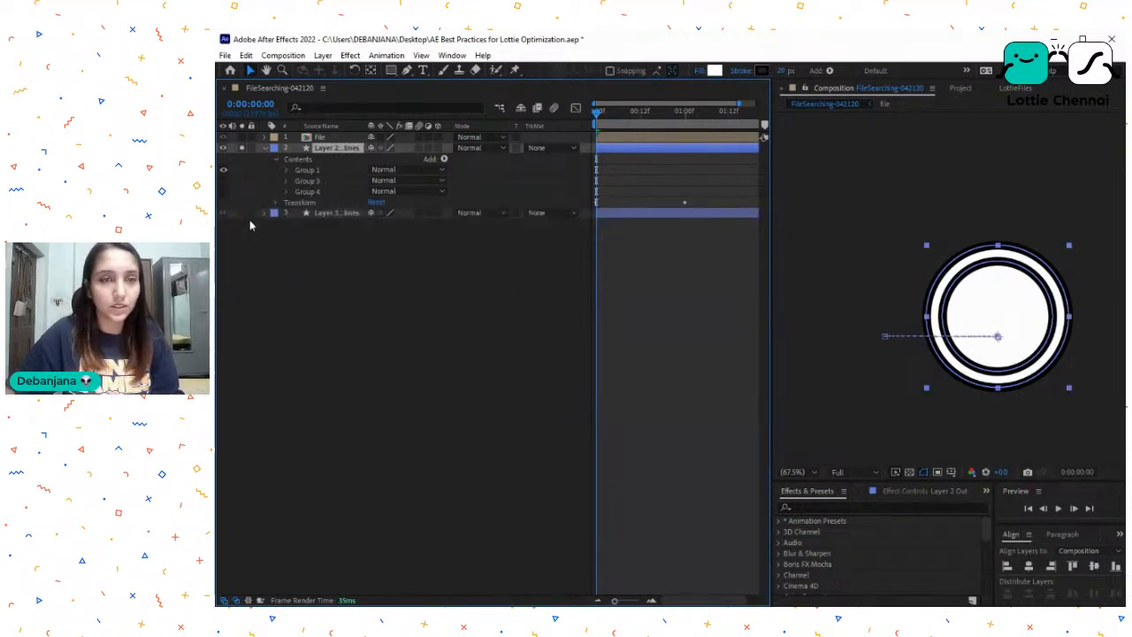
- Show Group 3 and Group 4 of layer 2 and expand the contents of both groups
left_click(321, 179)
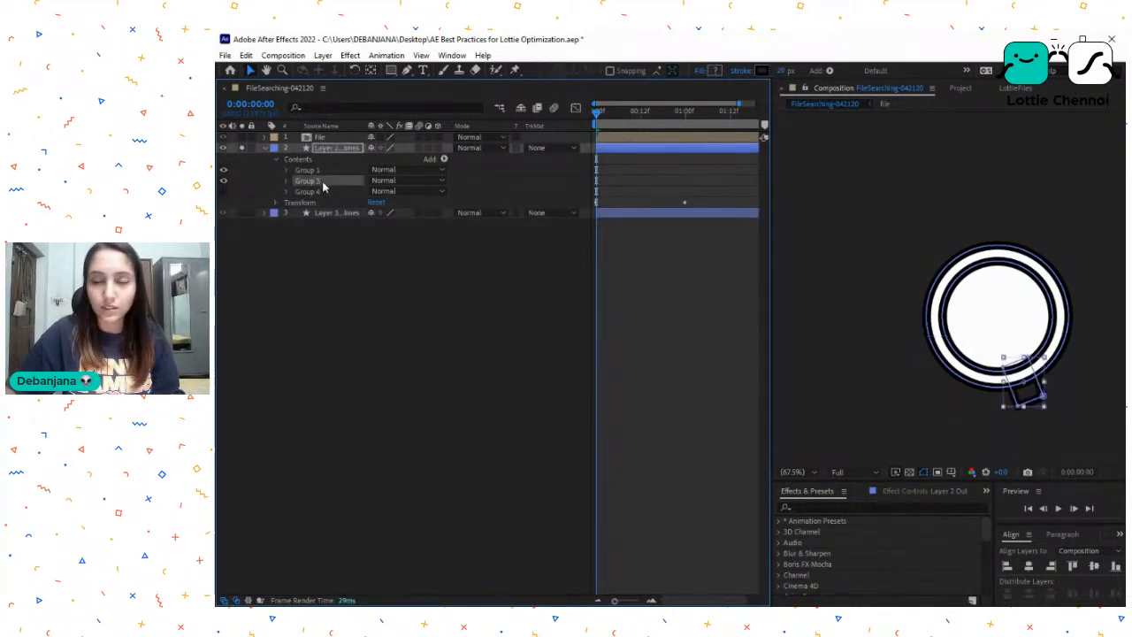
left_click(322, 192)
left_click(224, 191)
left_click(310, 180)
left_click(312, 189)
left_click(312, 182, "shift")
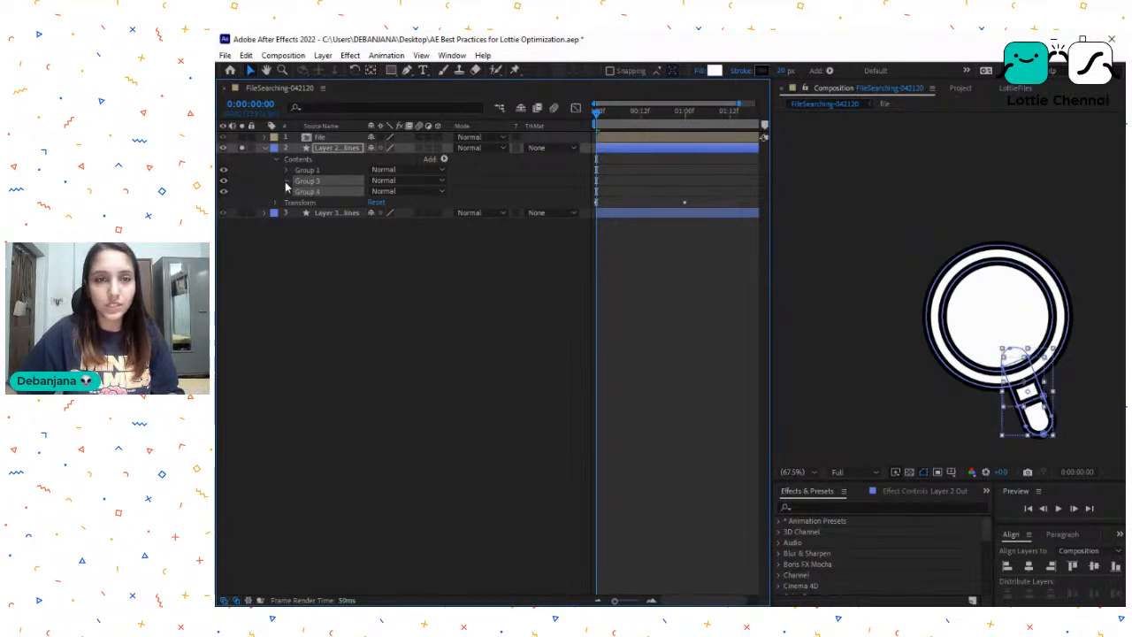
left_click(286, 182)
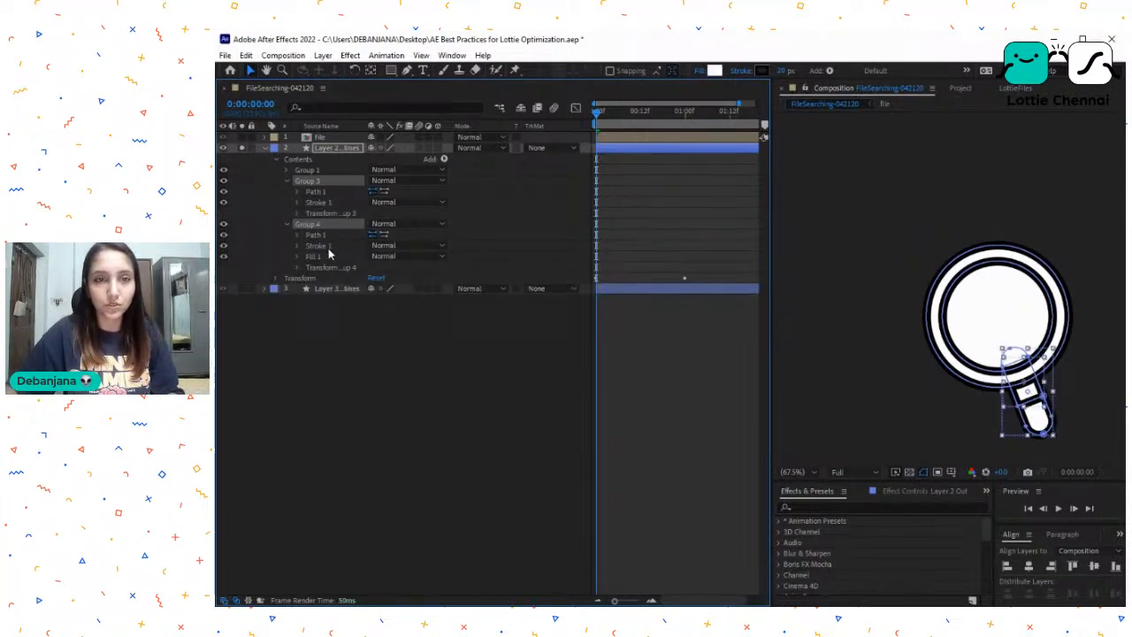
- Move Group 3's path into Group 4 of layer 2, delete the leftover Group 3 and collapse Group 4
left_click(321, 182)
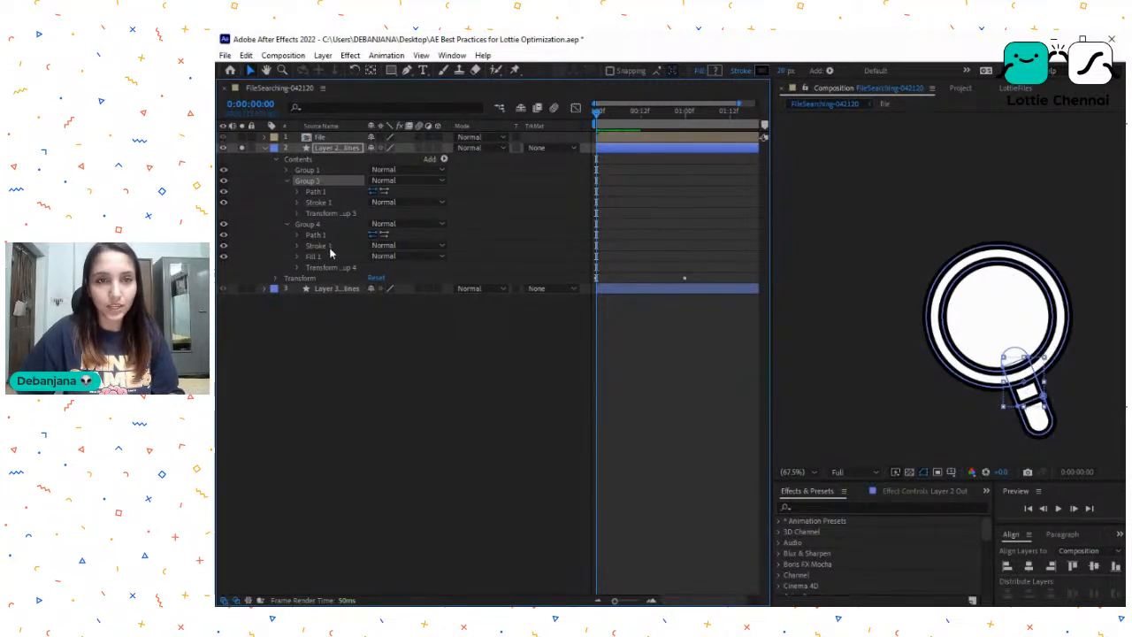
left_click(302, 192)
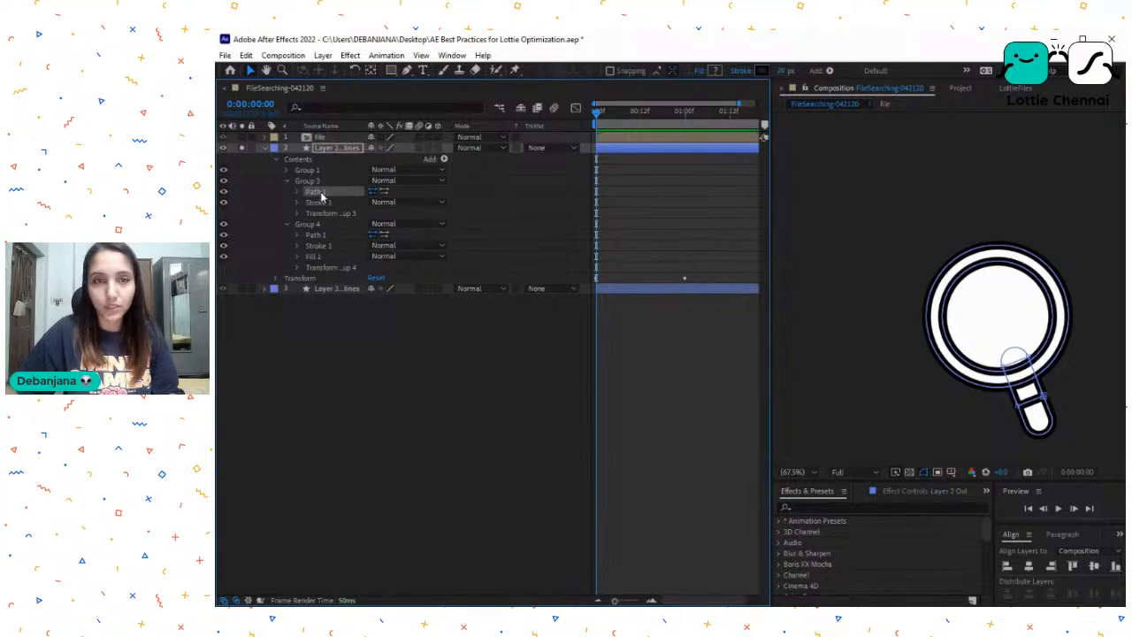
left_click_drag(325, 245, 325, 246)
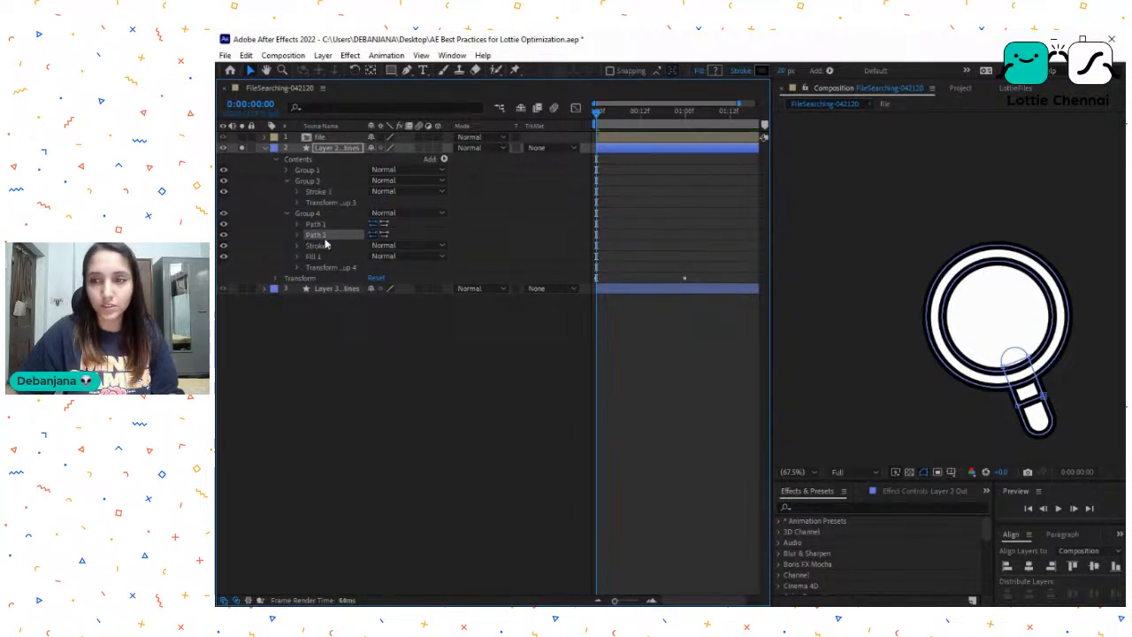
left_click(317, 183)
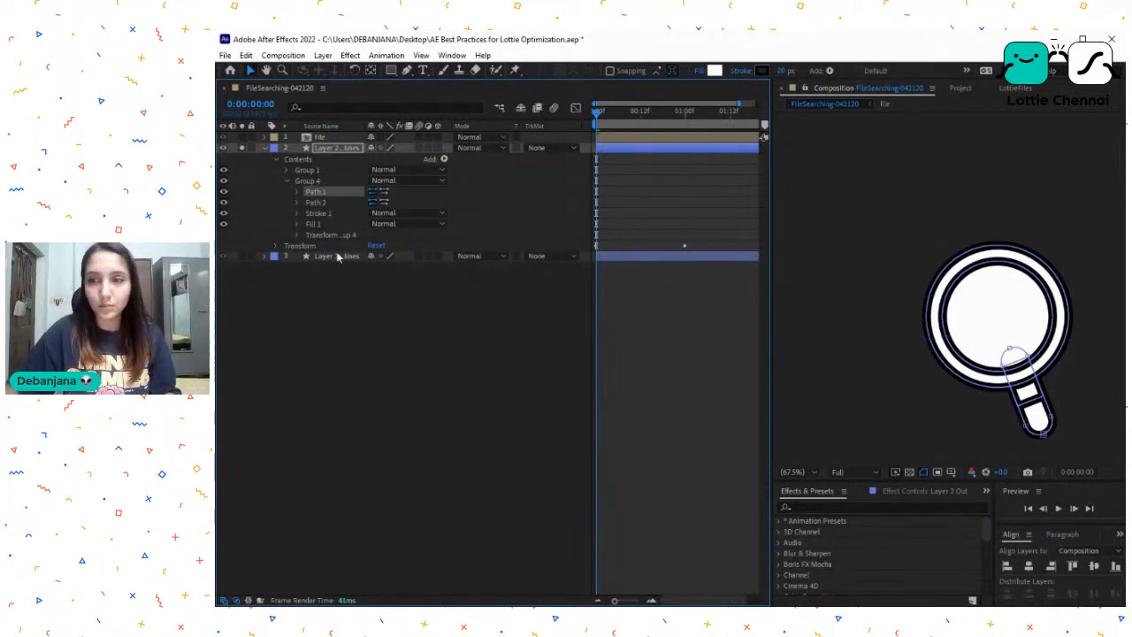
key("Delete")
left_click(309, 181)
left_click(287, 182)
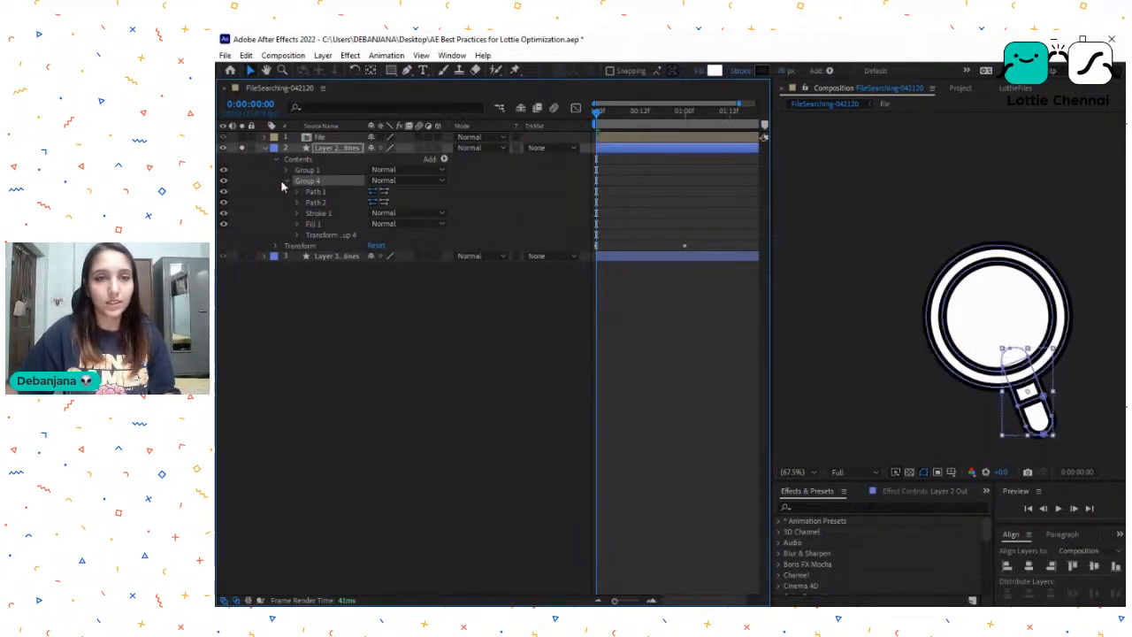
- Turn off solo for layer 2 and collapse the layer
left_click(321, 149)
left_click(242, 148)
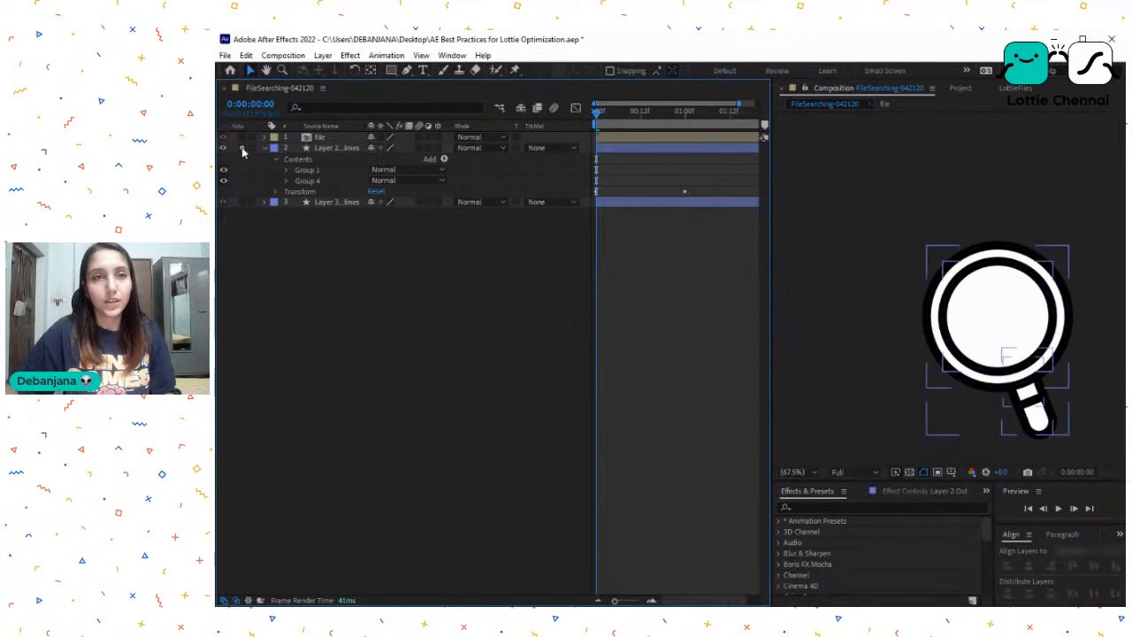
left_click(265, 148)
- Open the file precomp and expand the contents of its shape layer to list all groups
left_click(322, 138)
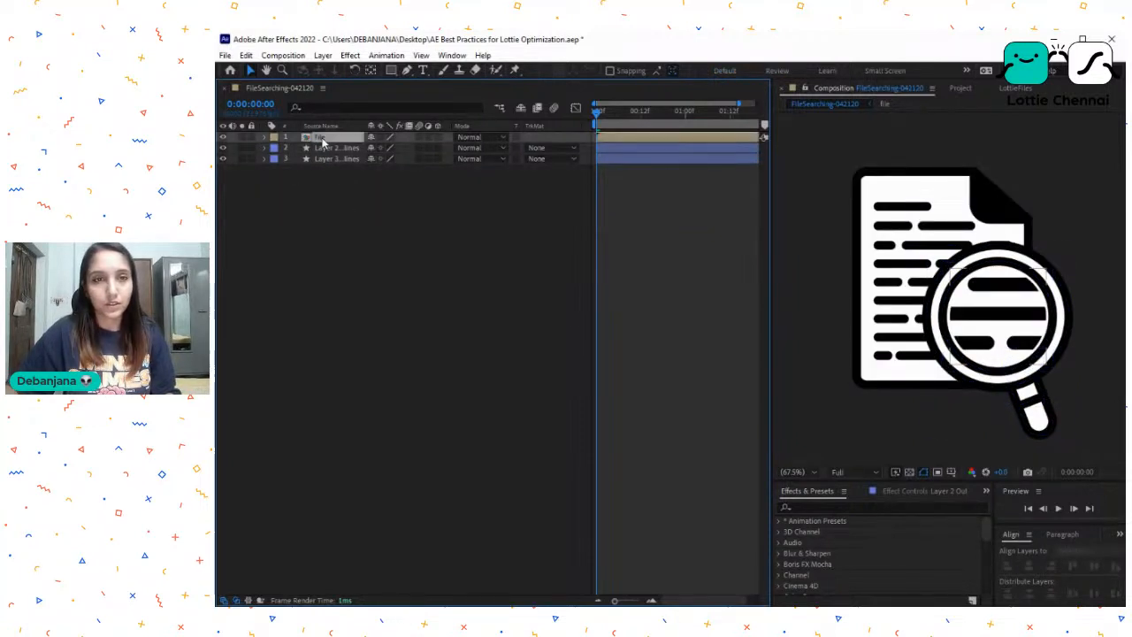
left_click(242, 138)
left_click(242, 138)
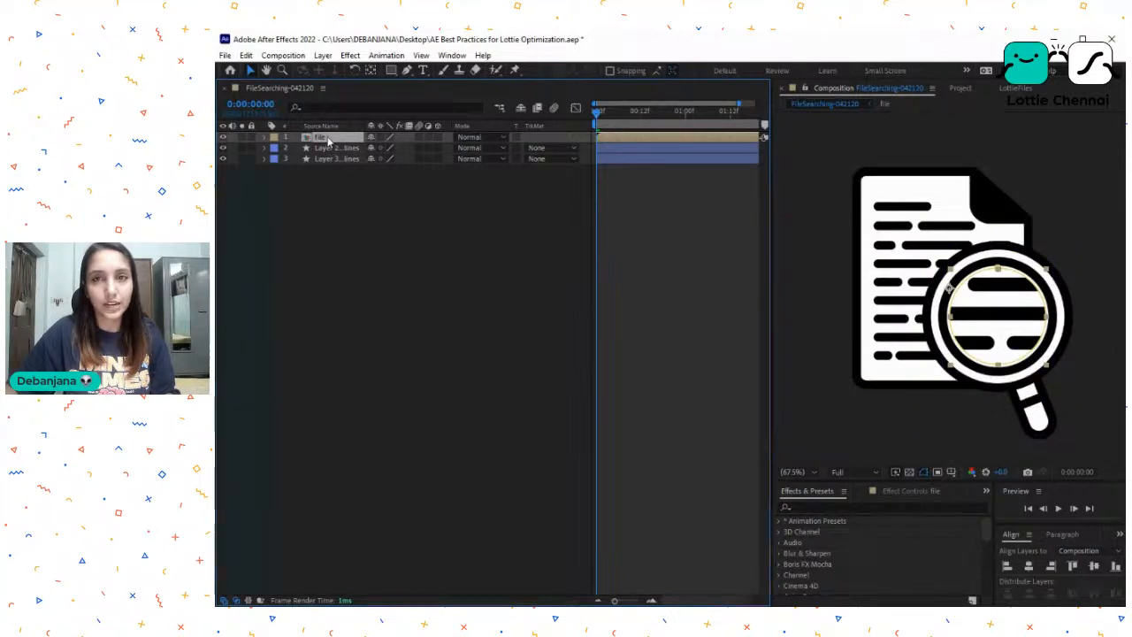
double_click(328, 139)
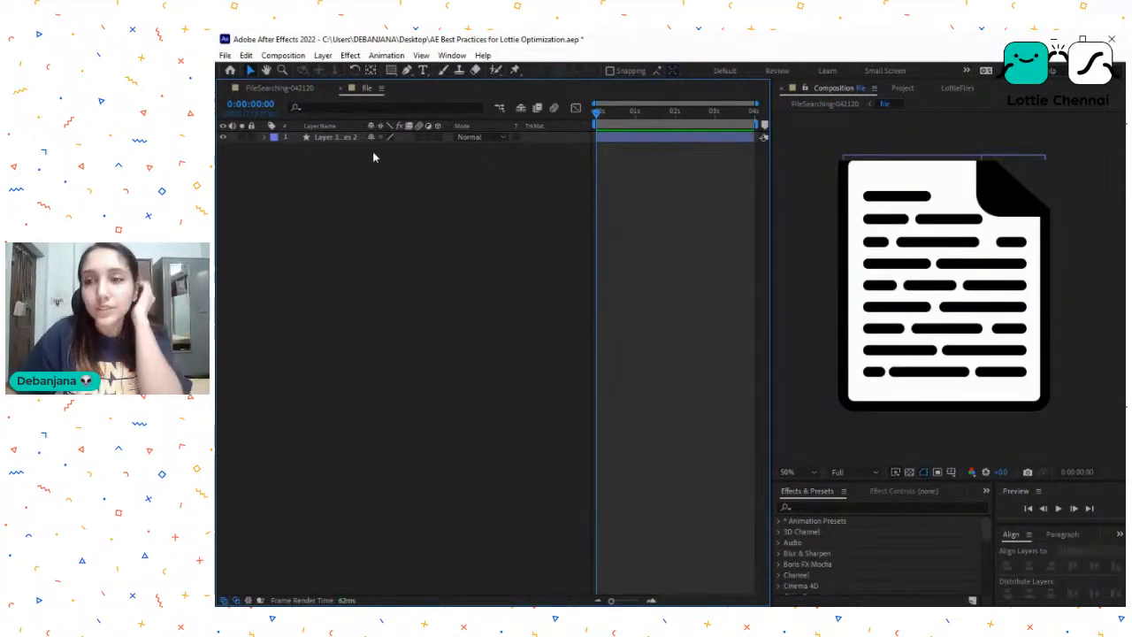
left_click(306, 142)
left_click(264, 139)
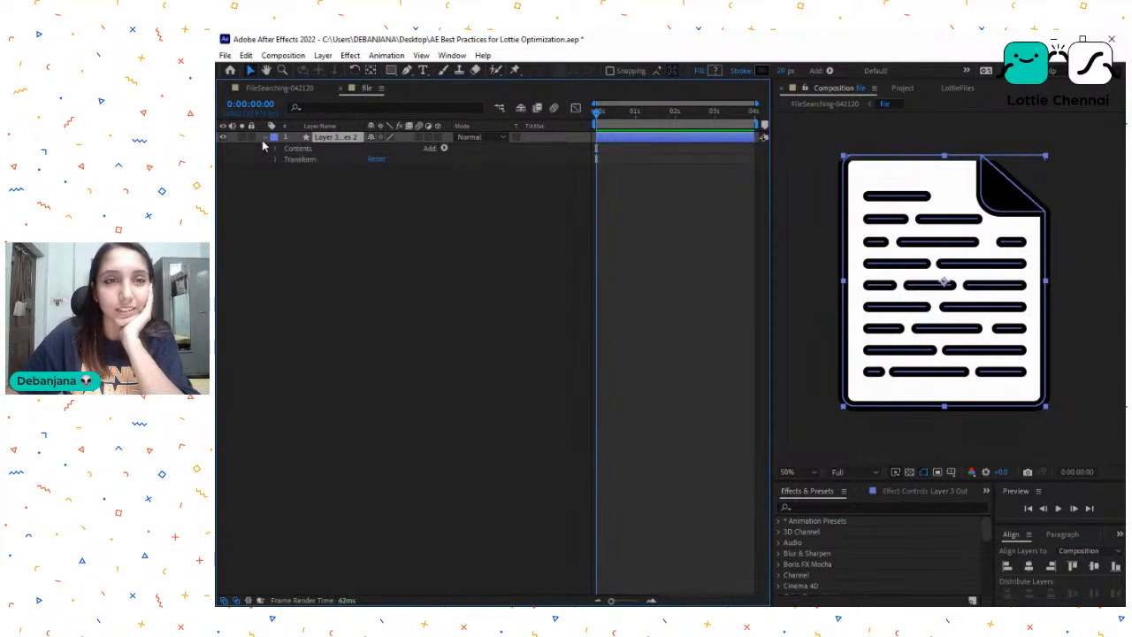
left_click(299, 150)
left_click(275, 149)
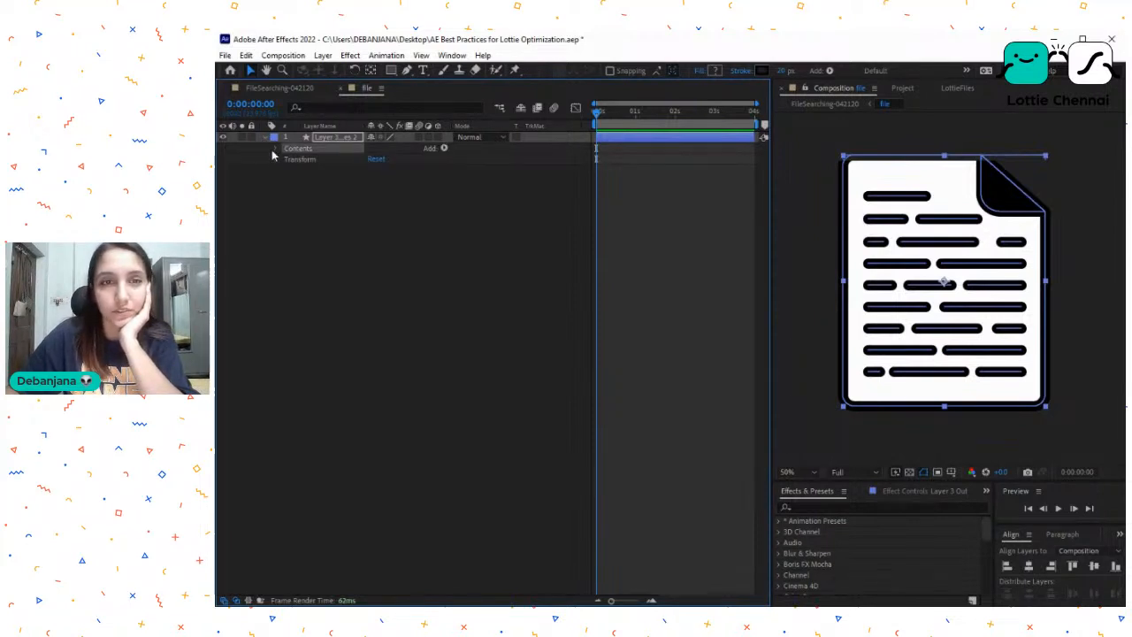
- Copy the merged text-line Group 1 from layer 3 of the FileSearching-042120 composition
left_click(298, 90)
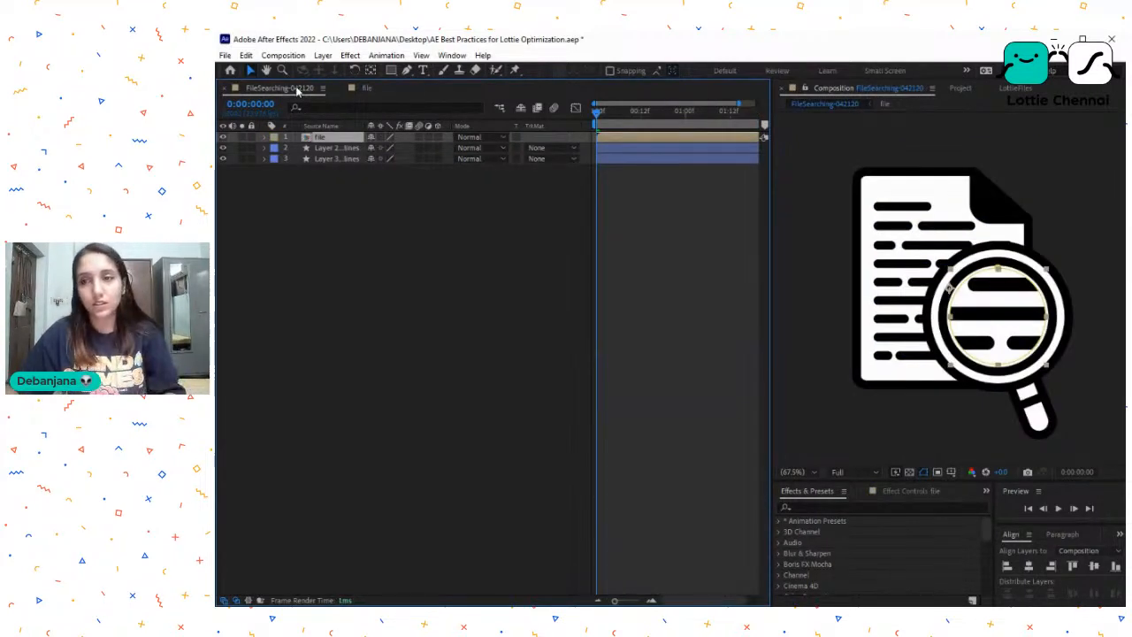
left_click(366, 88)
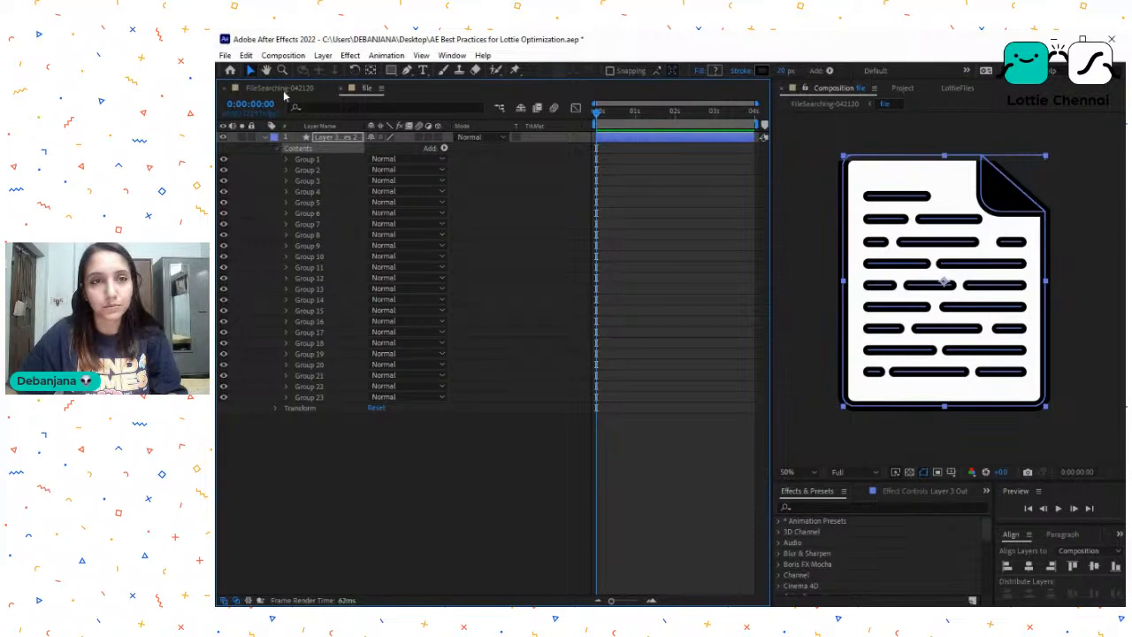
left_click(316, 162)
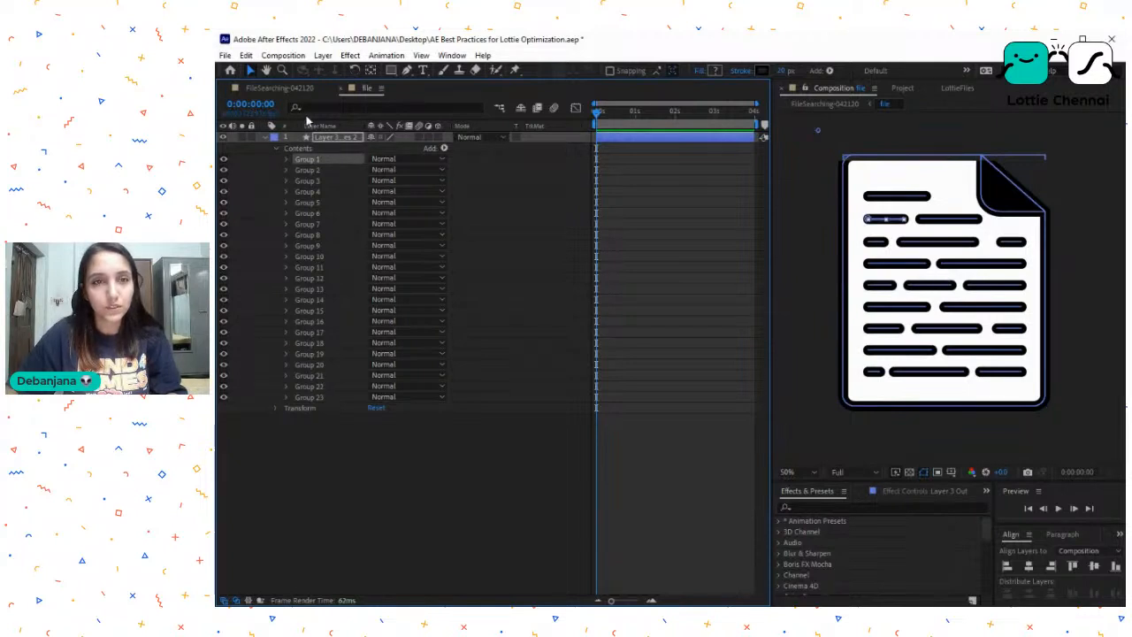
left_click(281, 88)
left_click(328, 159)
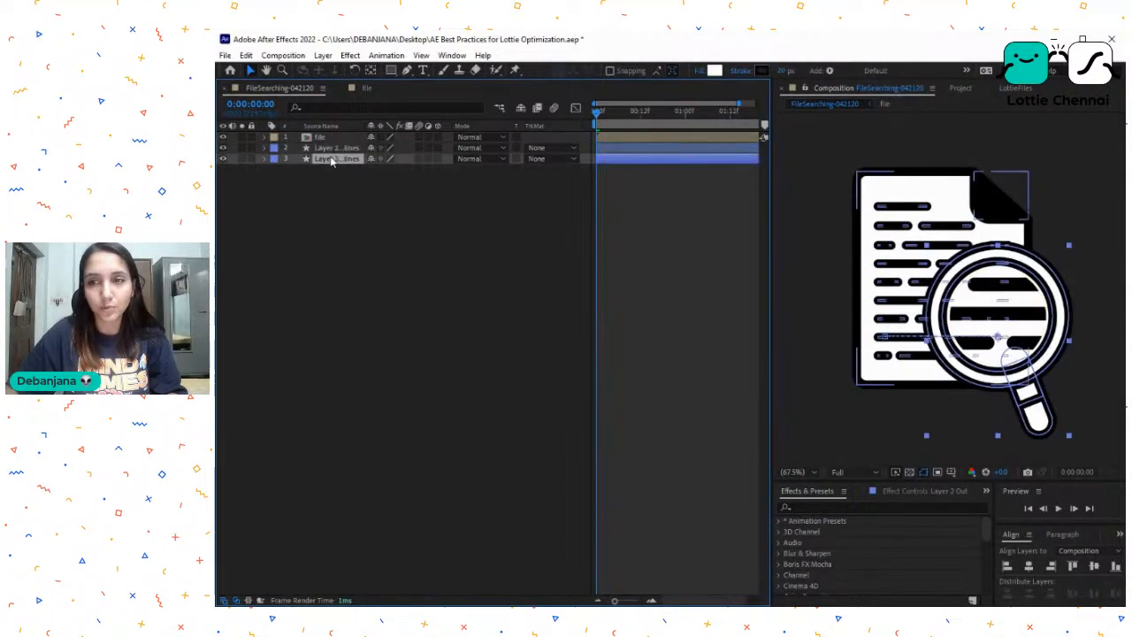
left_click(263, 159)
left_click(320, 180)
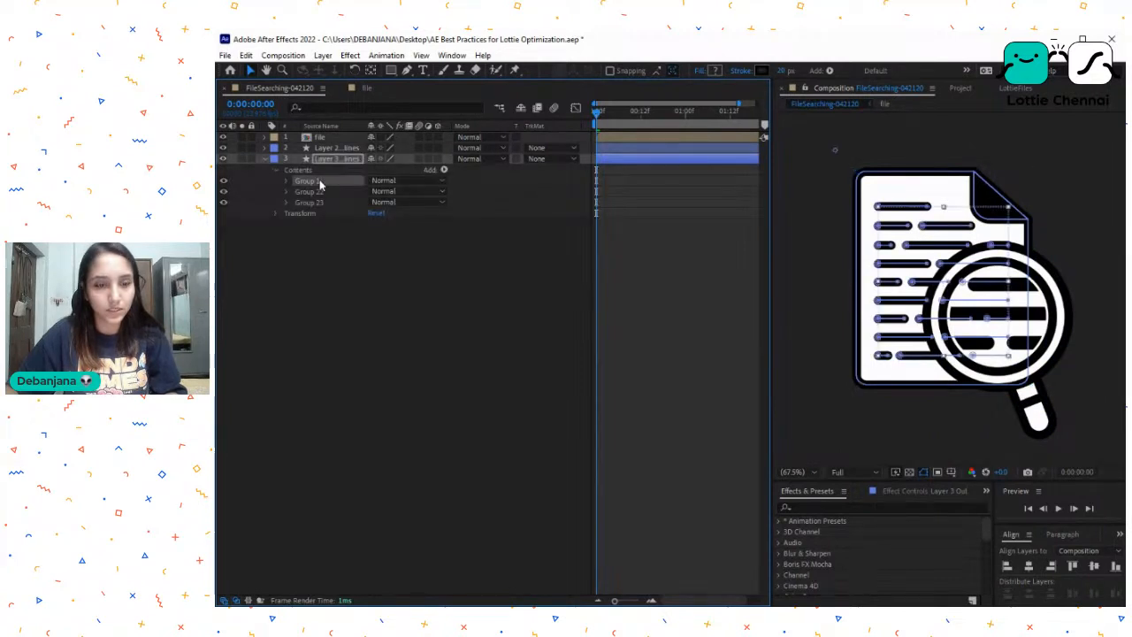
- Paste the copied group into the file precomp's shape layer and move it above Group 1
left_click(366, 88)
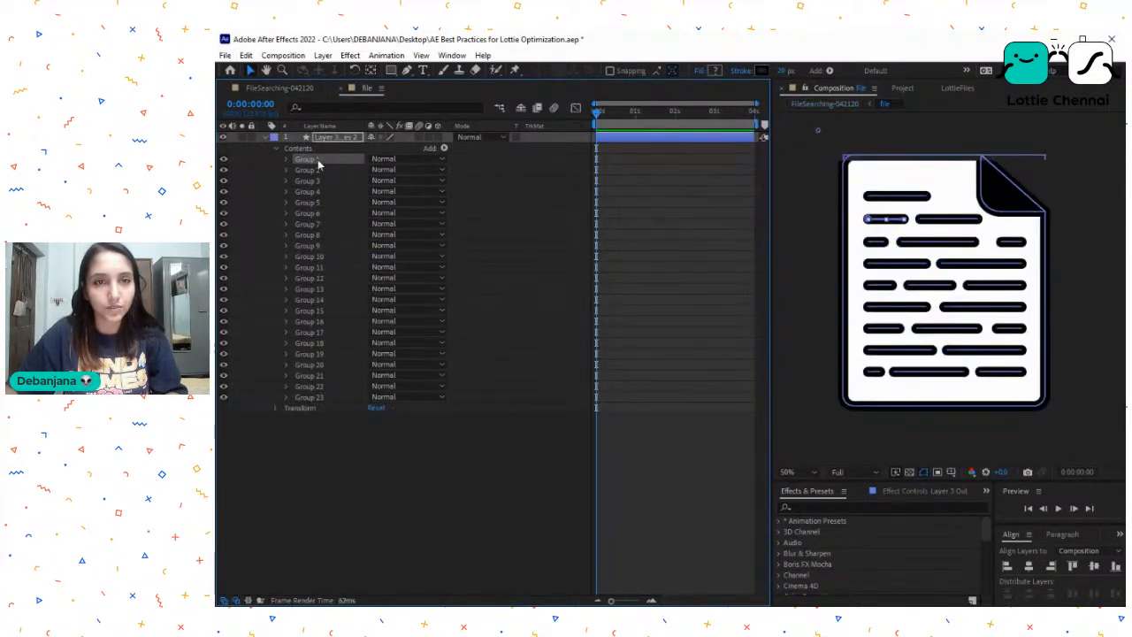
key("ctrl+v")
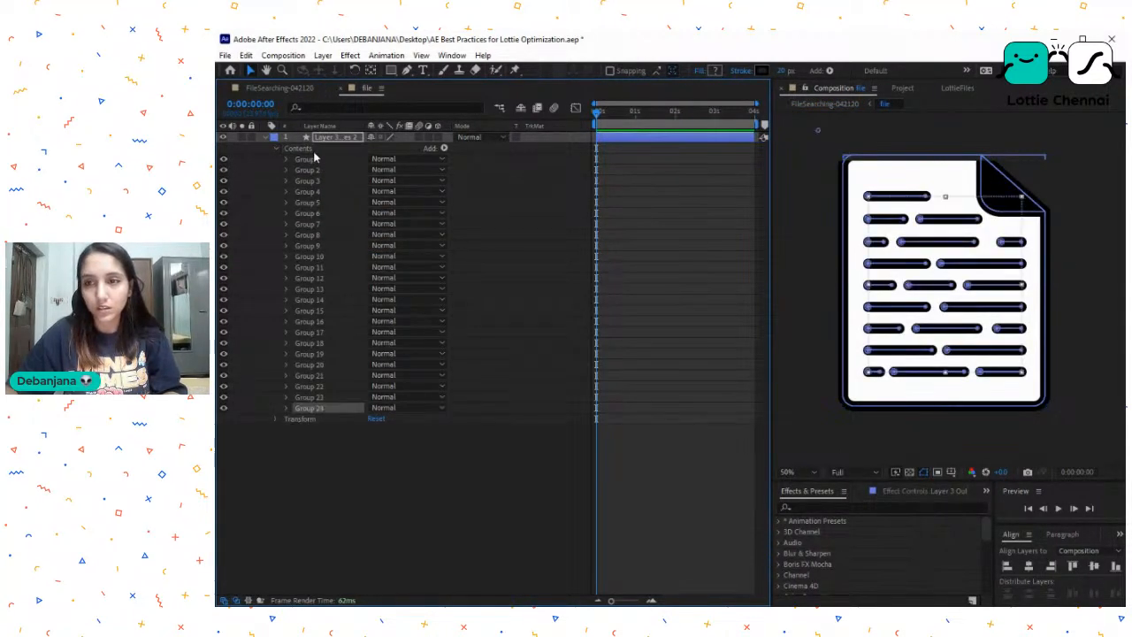
left_click_drag(318, 408, 330, 155)
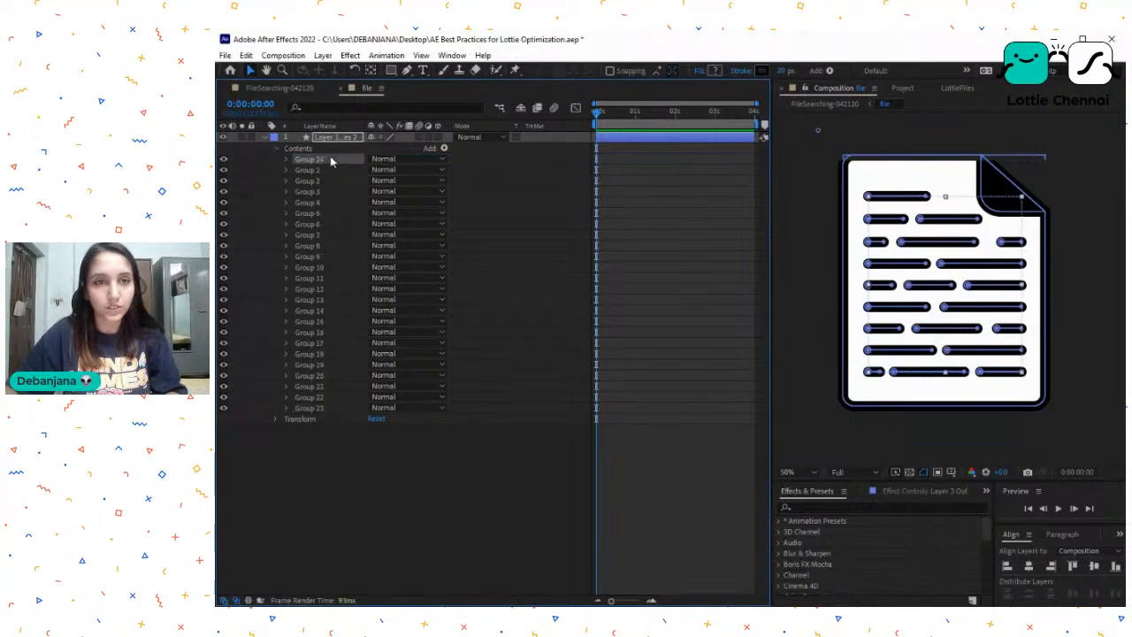
- Delete the separate line groups, Group 1 through Group 21, and the folded-corner Group 22 from the file precomp's shape layer
left_click(319, 174)
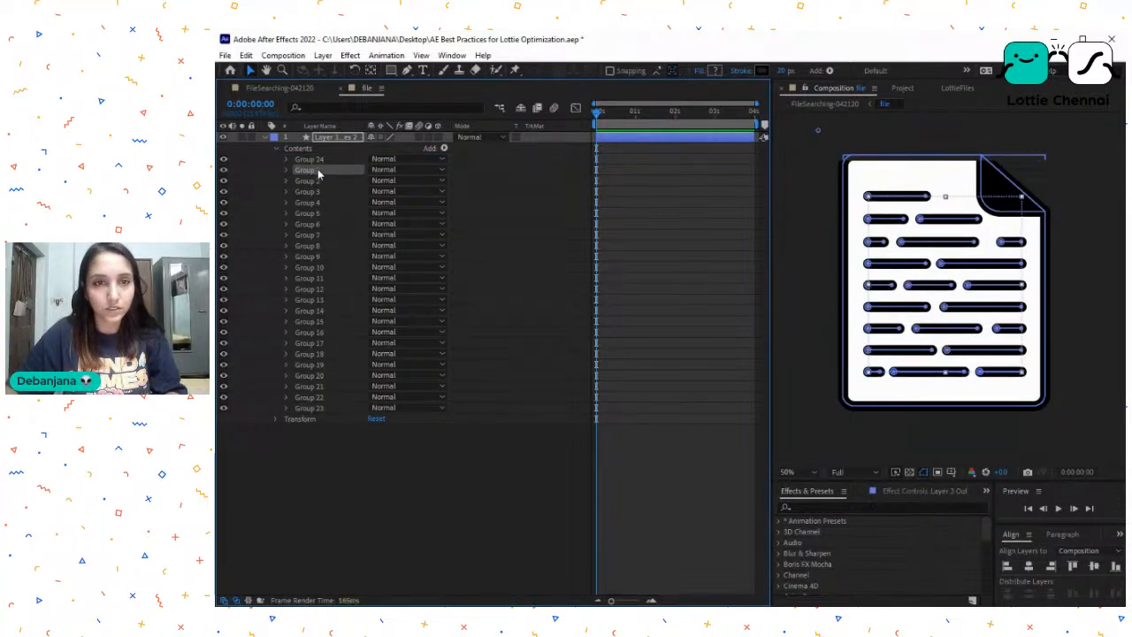
left_click(324, 215, "shift")
left_click(321, 256, "shift")
left_click(319, 289, "shift")
left_click(320, 322, "shift")
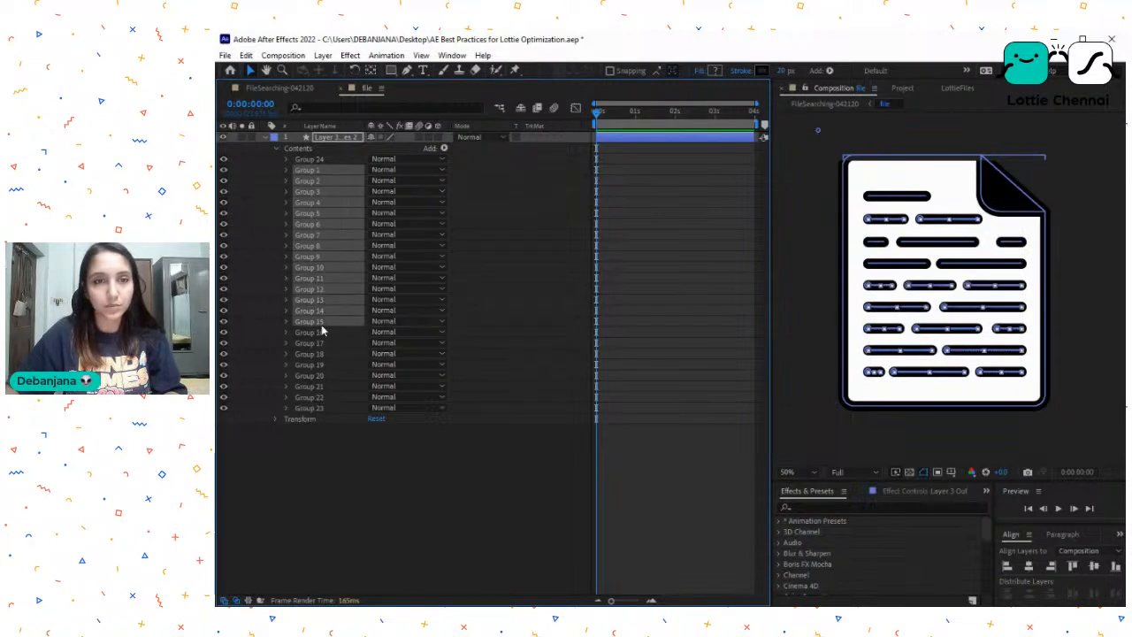
left_click(321, 365, "shift")
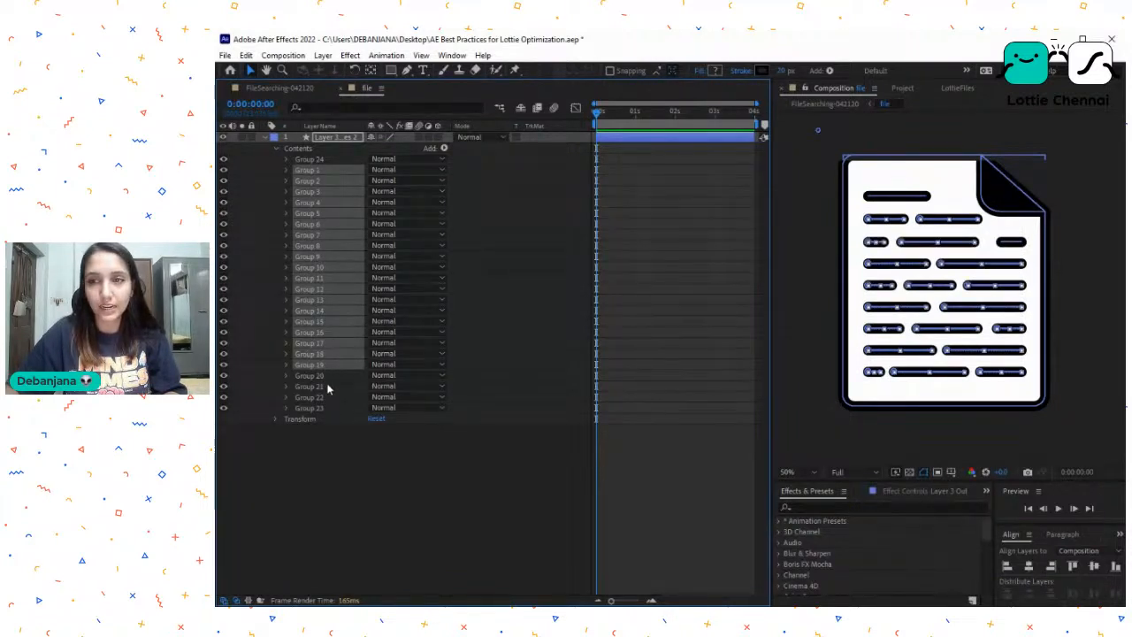
left_click(327, 381, "shift")
key("ctrl+g")
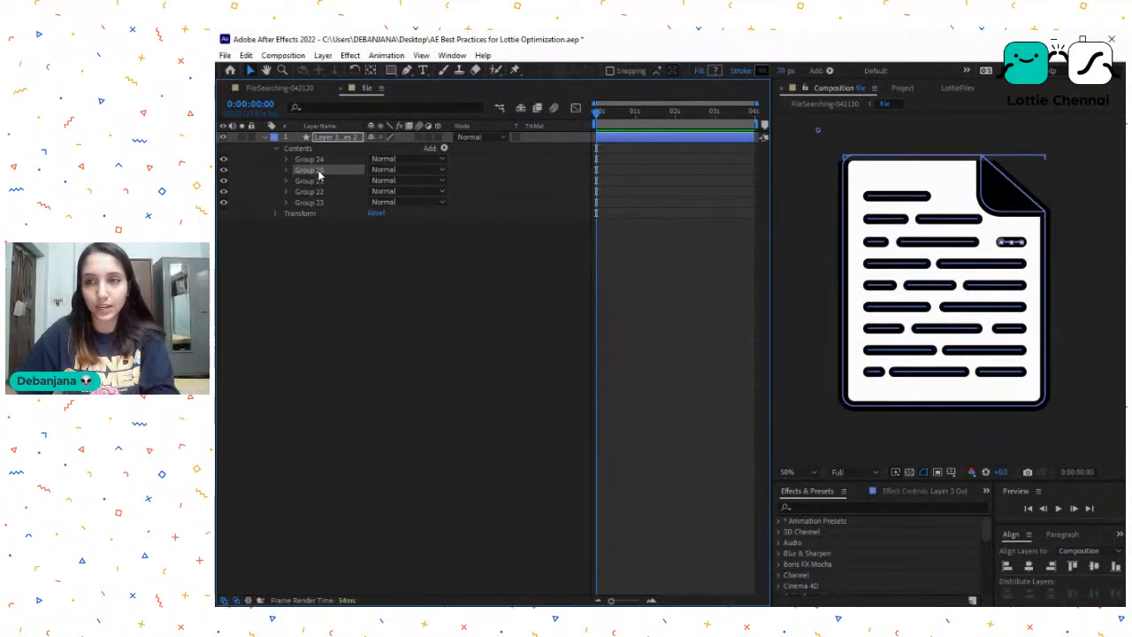
left_click(319, 173)
key("Delete")
left_click(319, 173)
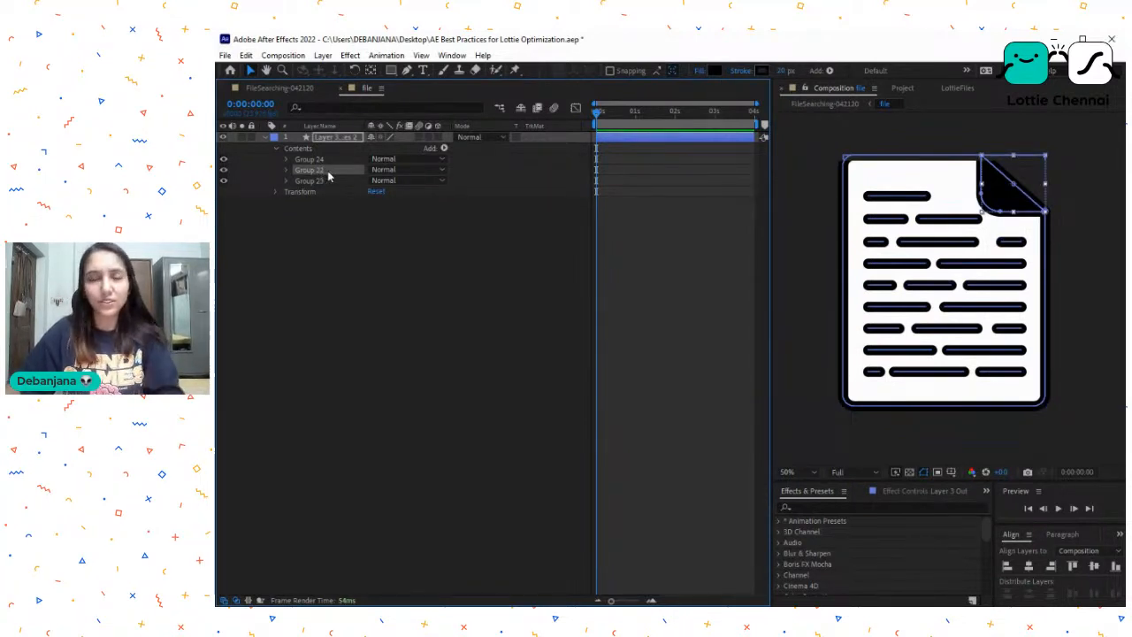
key("Delete")
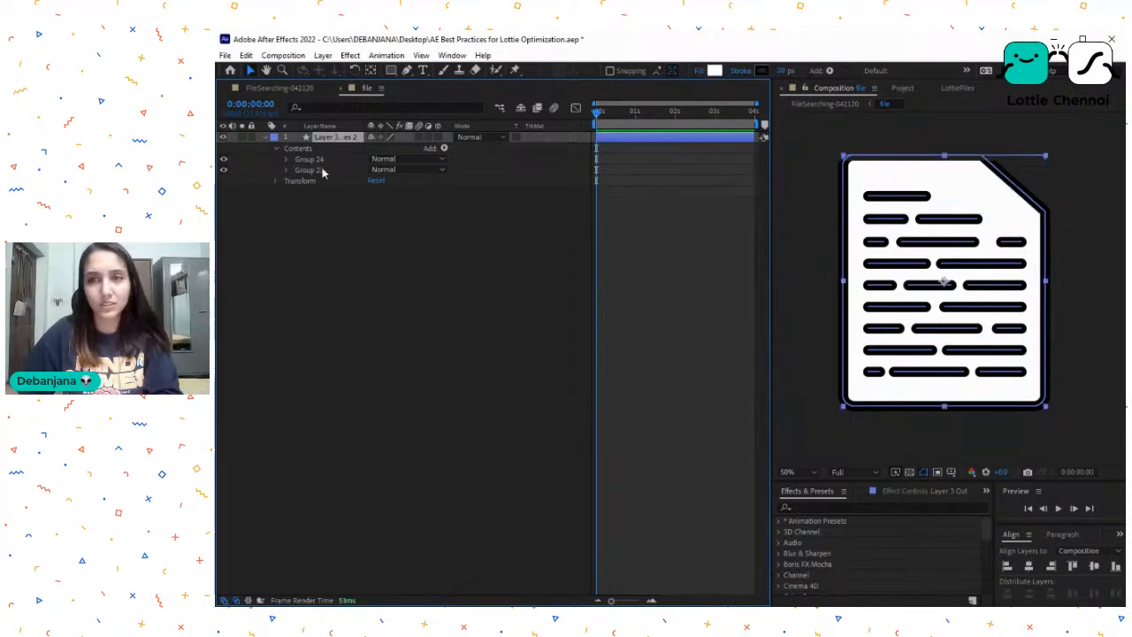
- Return to the FileSearching-042120 composition and check the magnifying-glass layer 2 in isolation
left_click(277, 89)
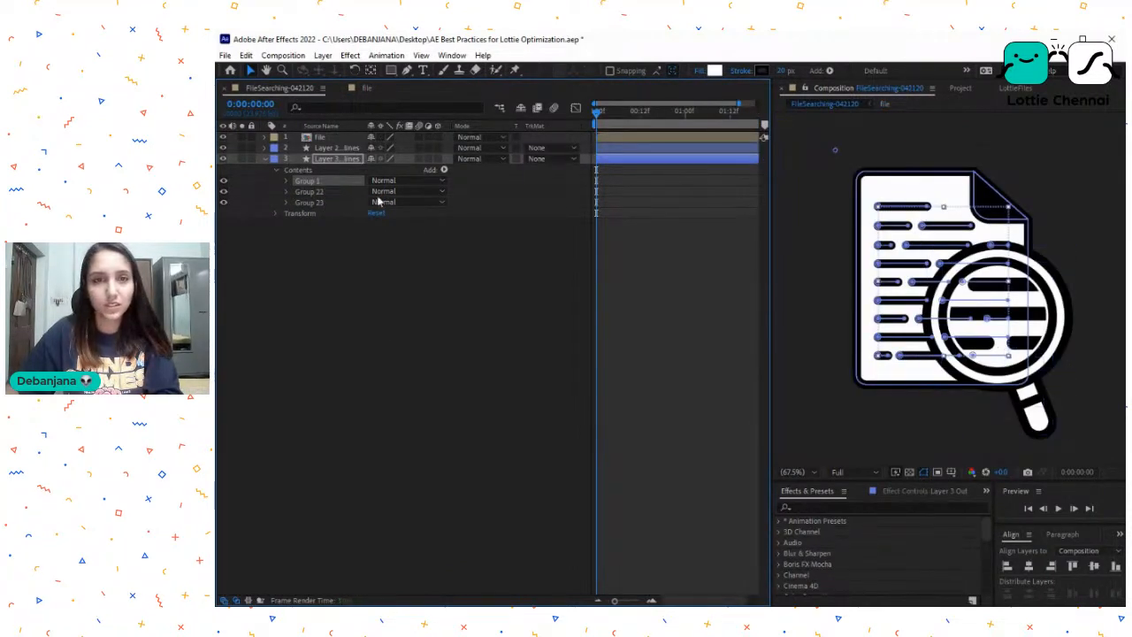
left_click(356, 312)
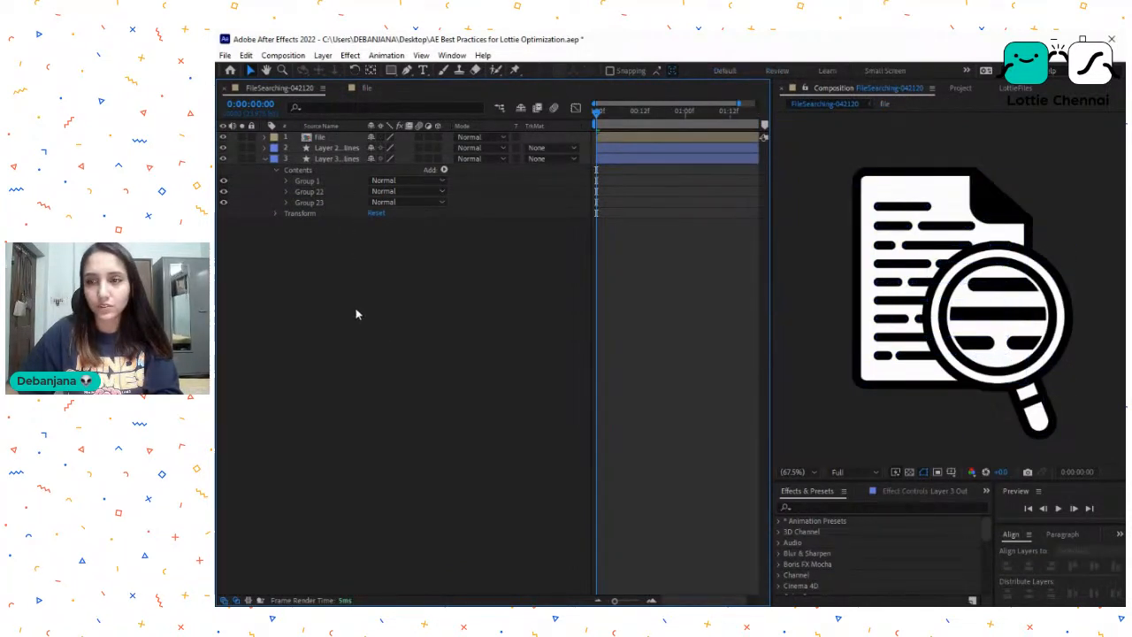
left_click(242, 148)
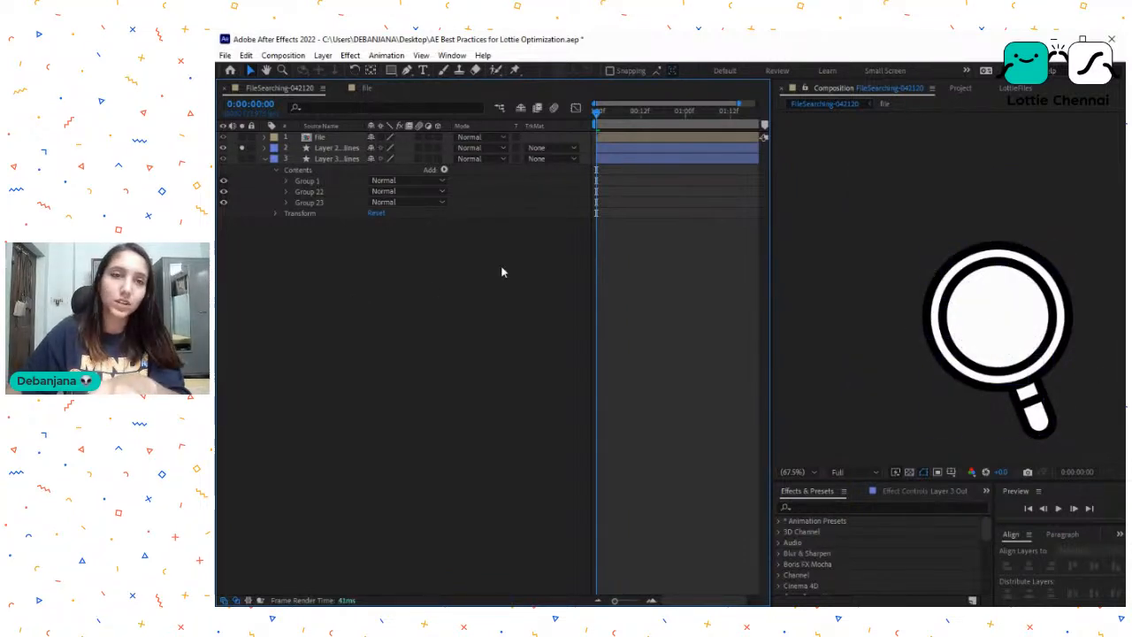
left_click(242, 148)
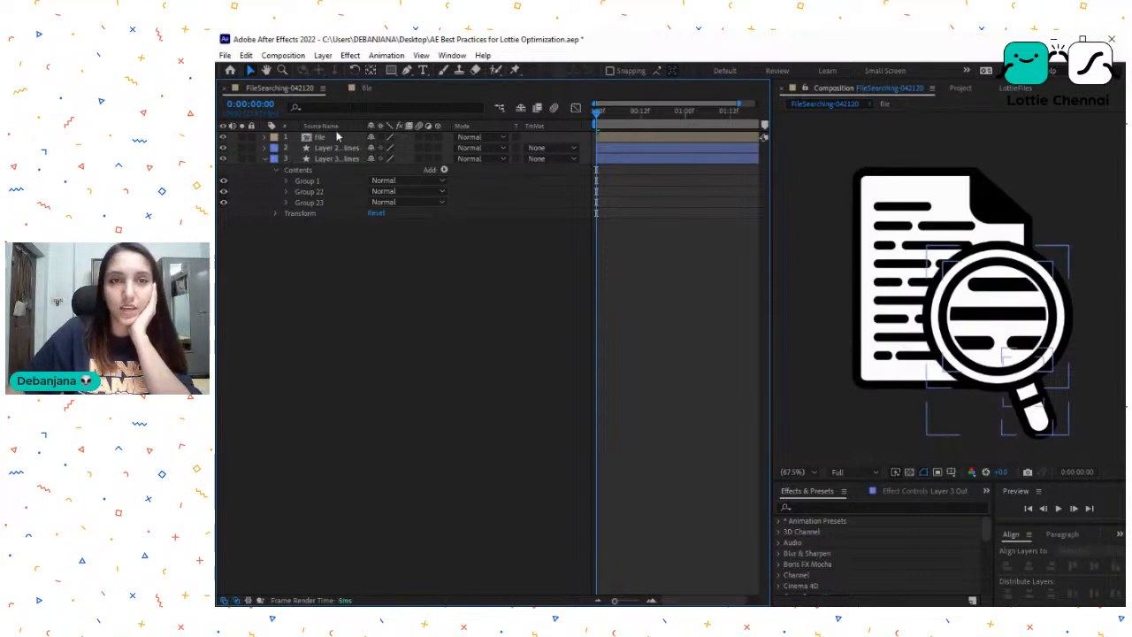
- Reopen the file precomp, delete the page-outline Group 23 from its shape layer and return to FileSearching-042120
double_click(331, 138)
left_click(311, 158)
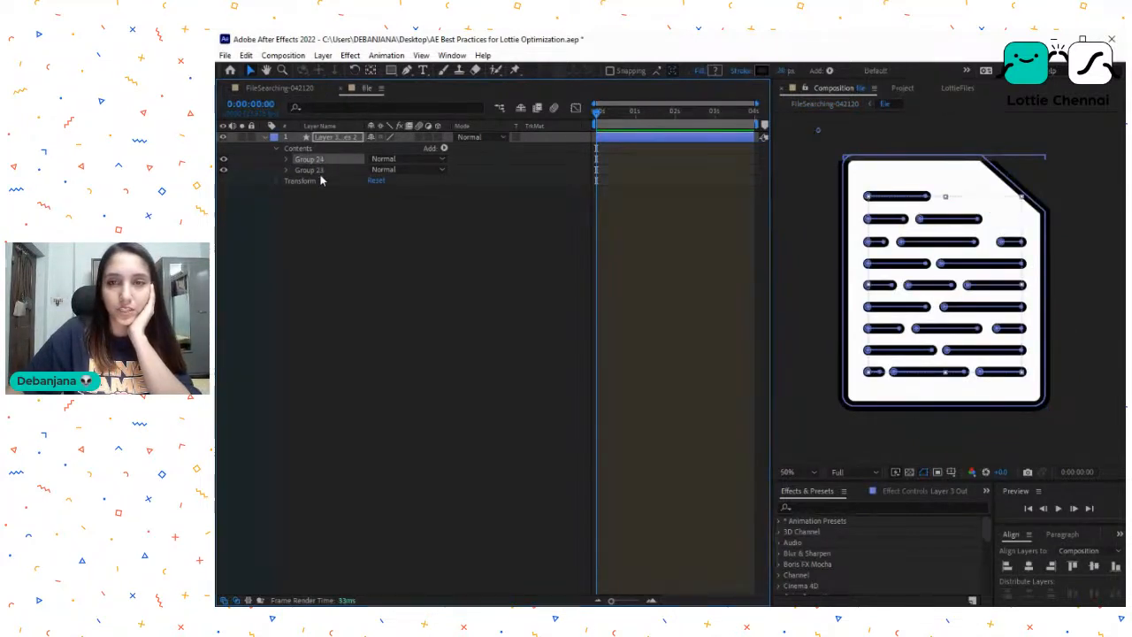
left_click(318, 170)
key("Delete")
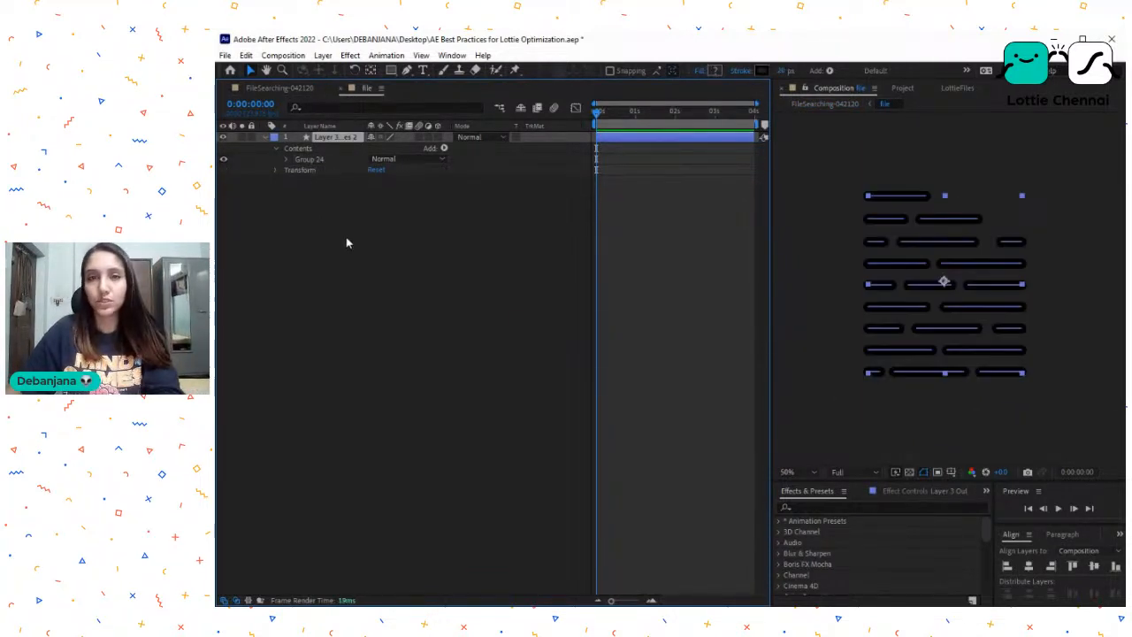
left_click(295, 88)
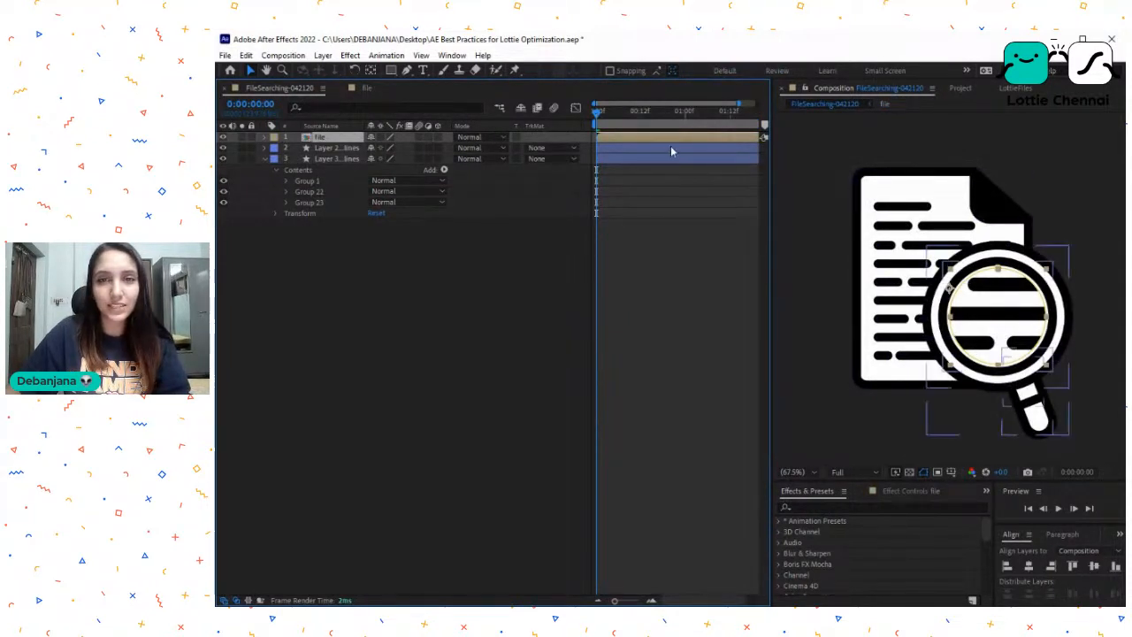
- Open the file precomp, delete Path 1 through Path 3 and Path 21 from Group 24 and return to FileSearching-042120
double_click(331, 139)
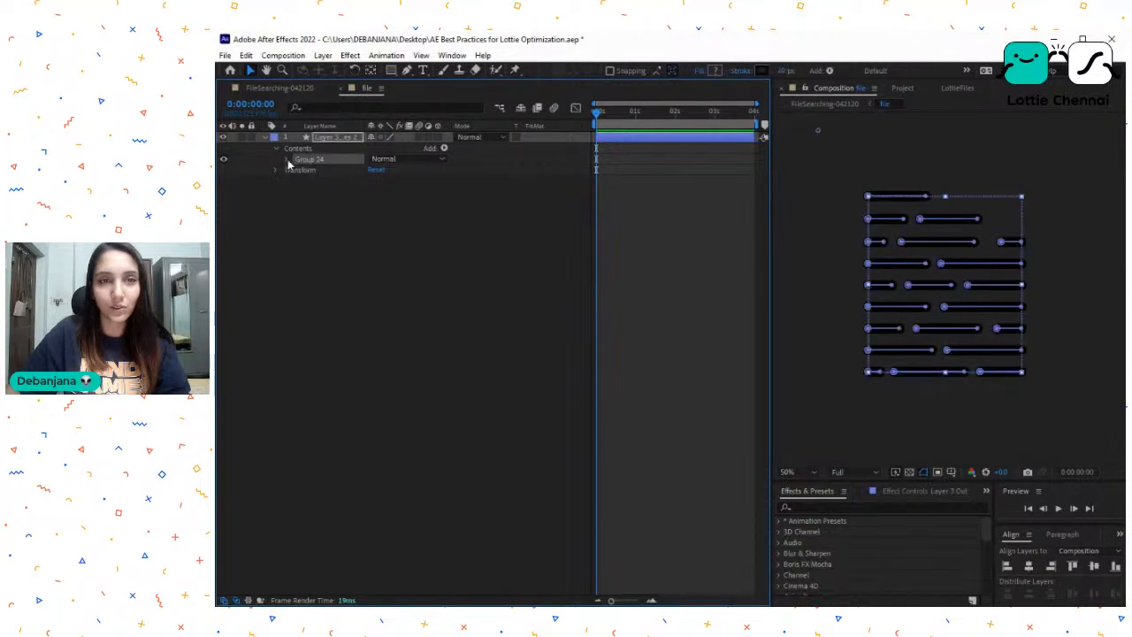
left_click(287, 161)
left_click(321, 171)
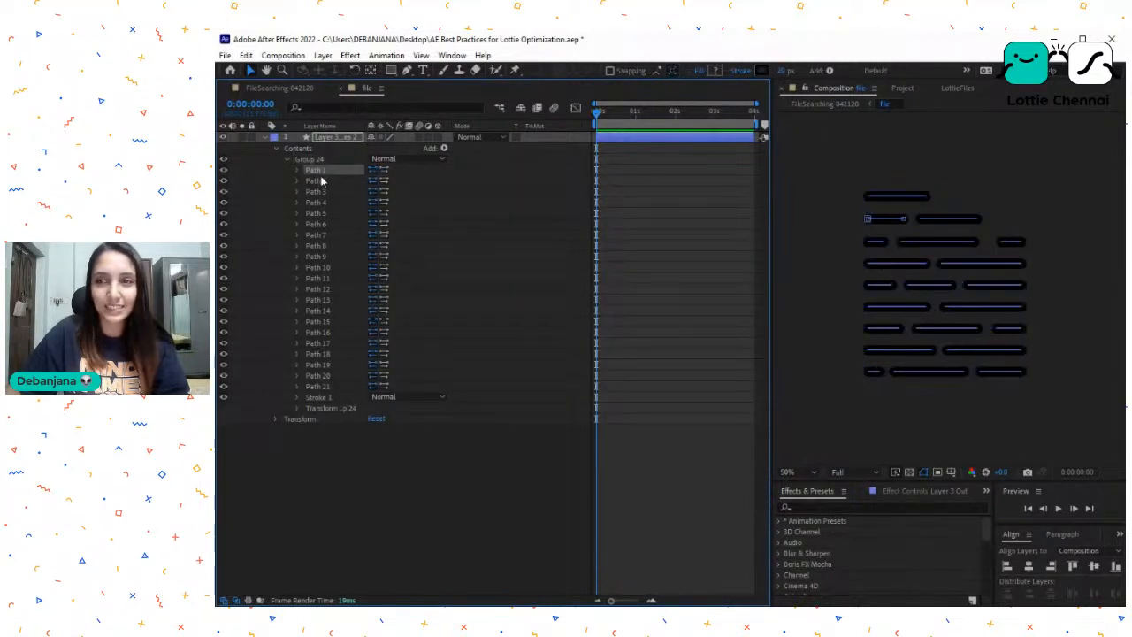
left_click(317, 191, "shift")
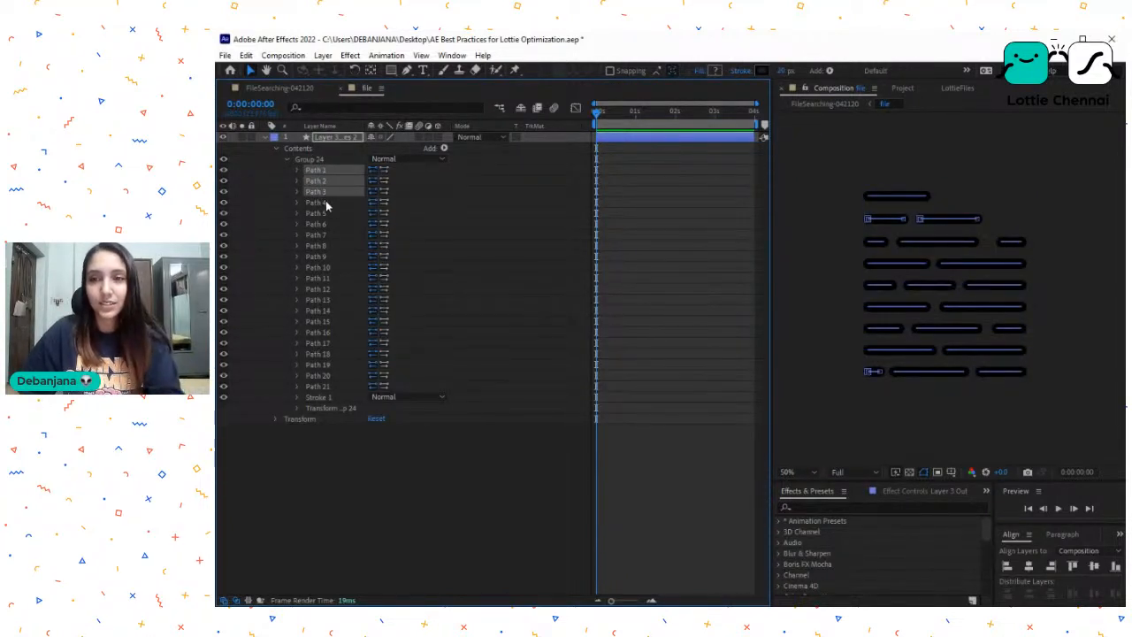
key("Delete")
left_click(332, 355)
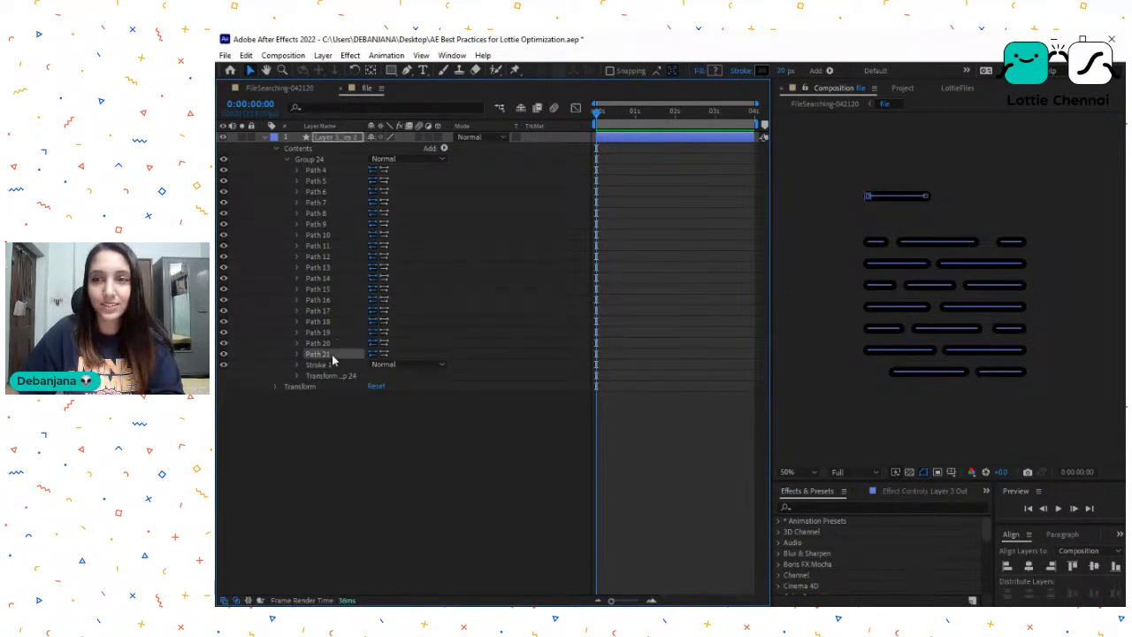
key("Delete")
left_click(933, 378)
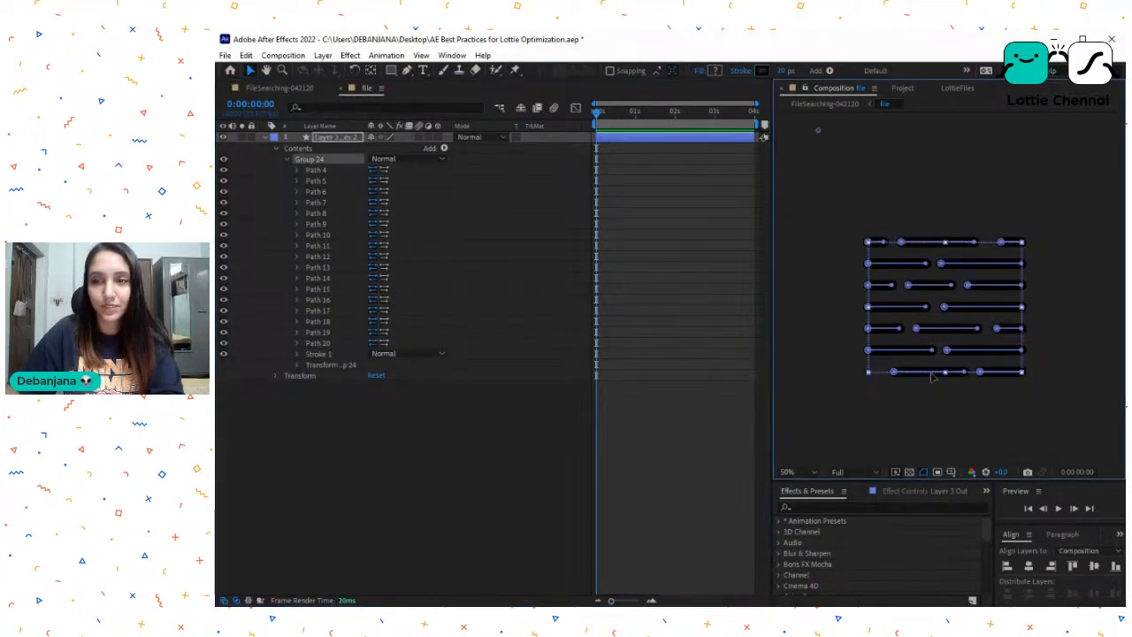
left_click(290, 90)
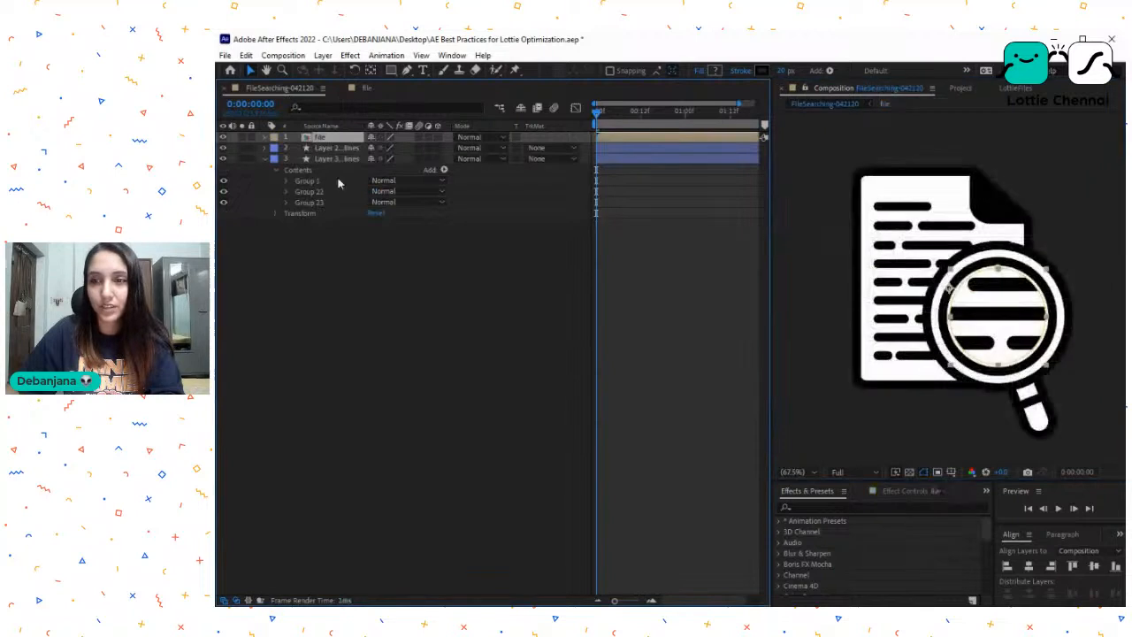
- Reopen the file precomp, delete Path 4 and Path 5 from Group 24 and check FileSearching-042120 at frame 10
double_click(332, 140)
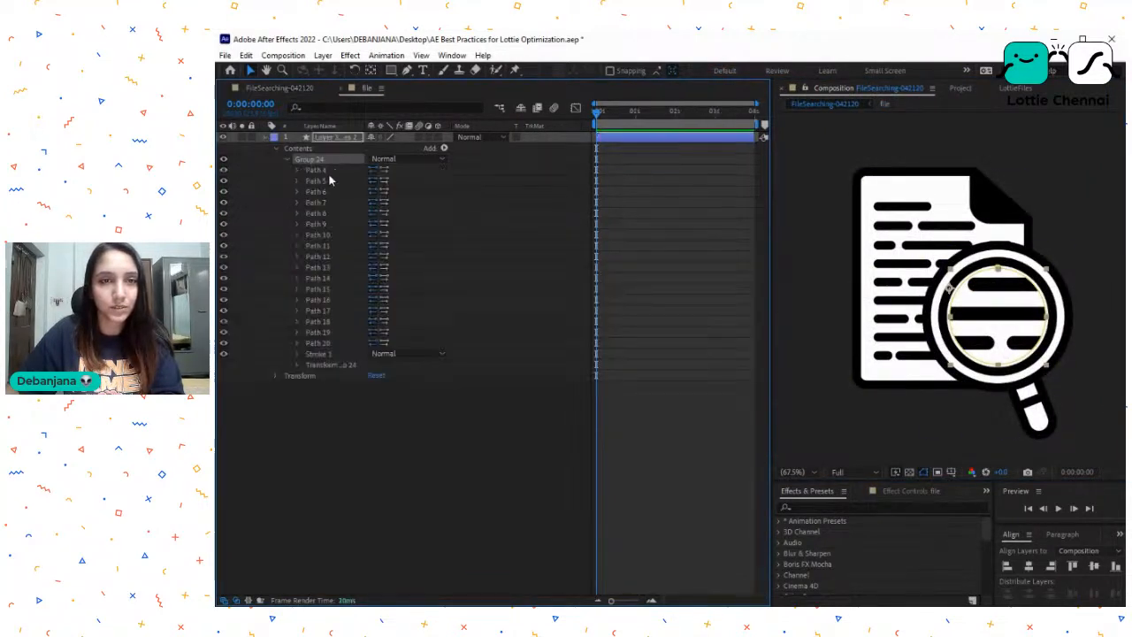
left_click(324, 171)
key("Delete")
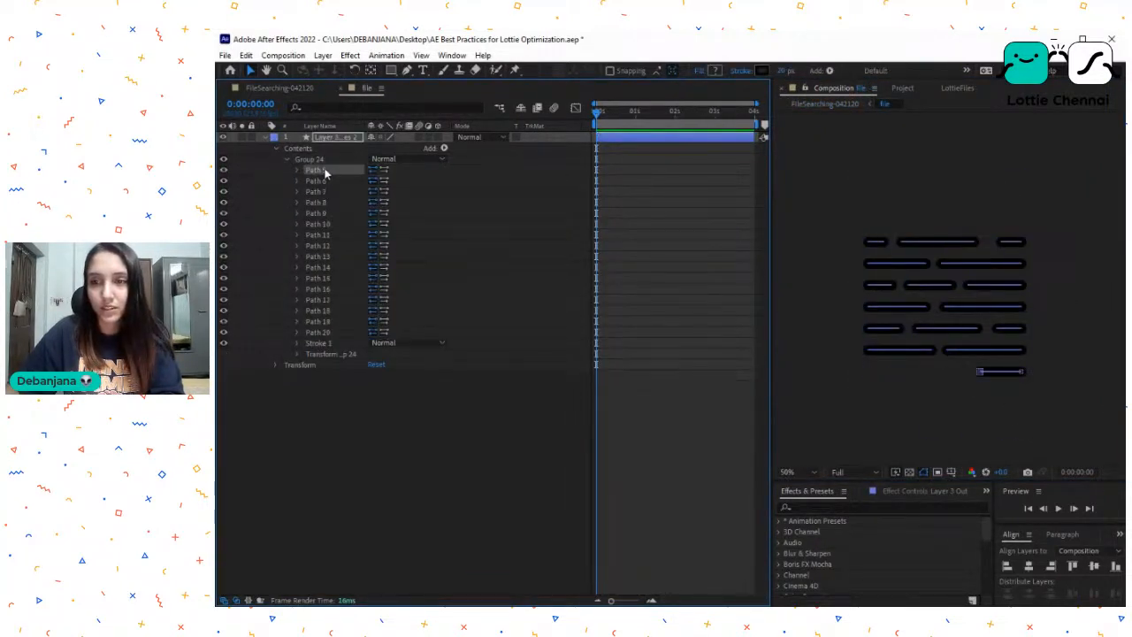
key("Delete")
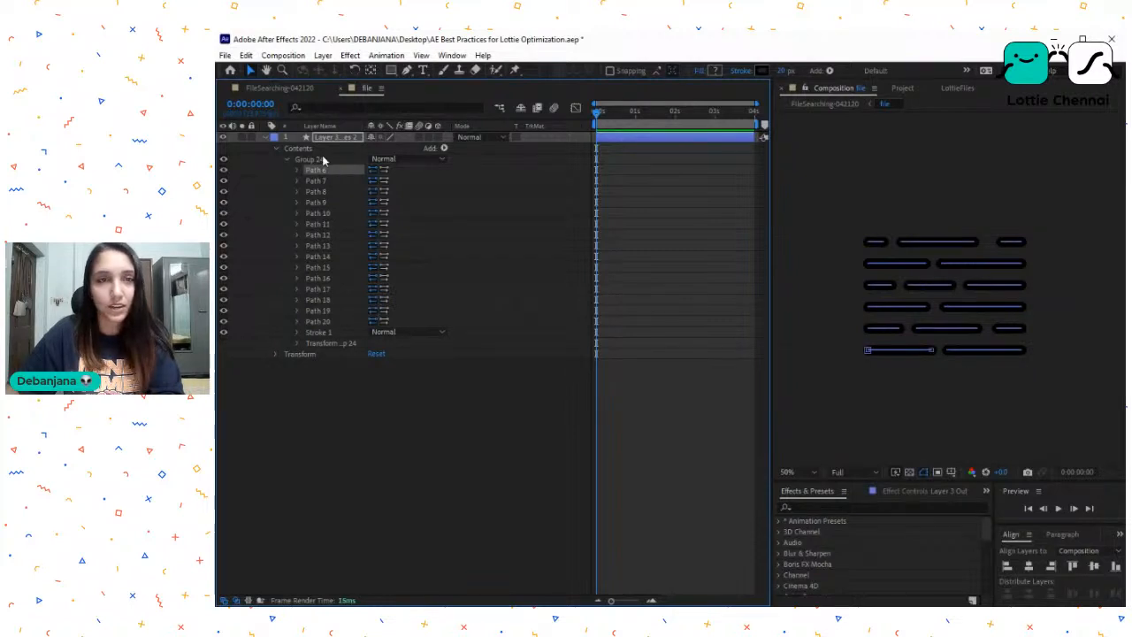
left_click(282, 88)
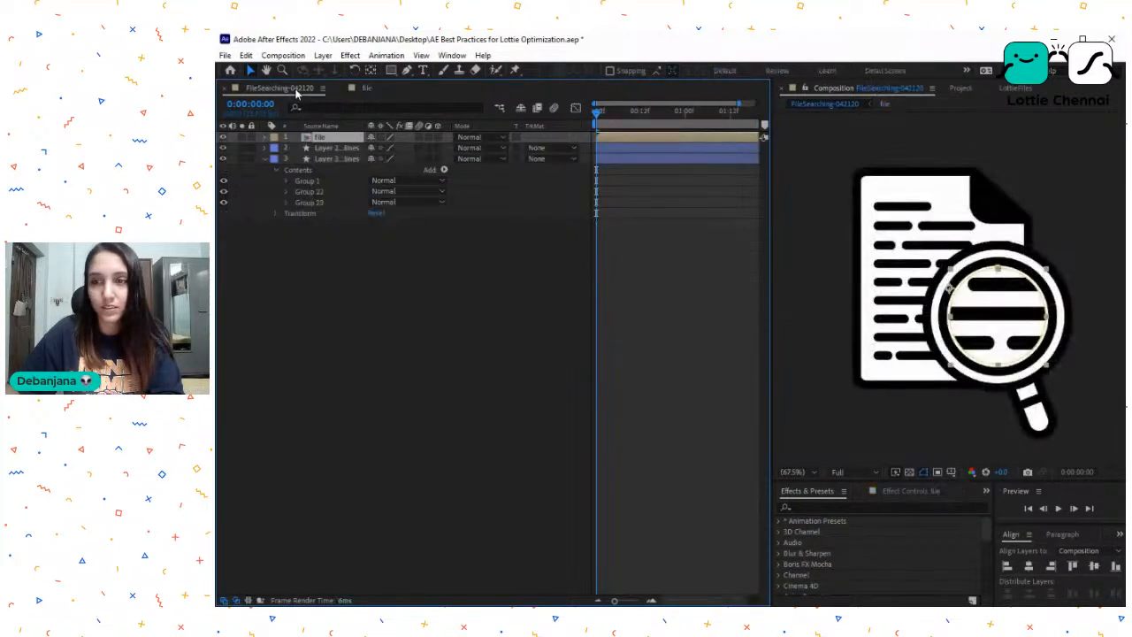
left_click(600, 137)
left_click_drag(632, 123, 632, 124)
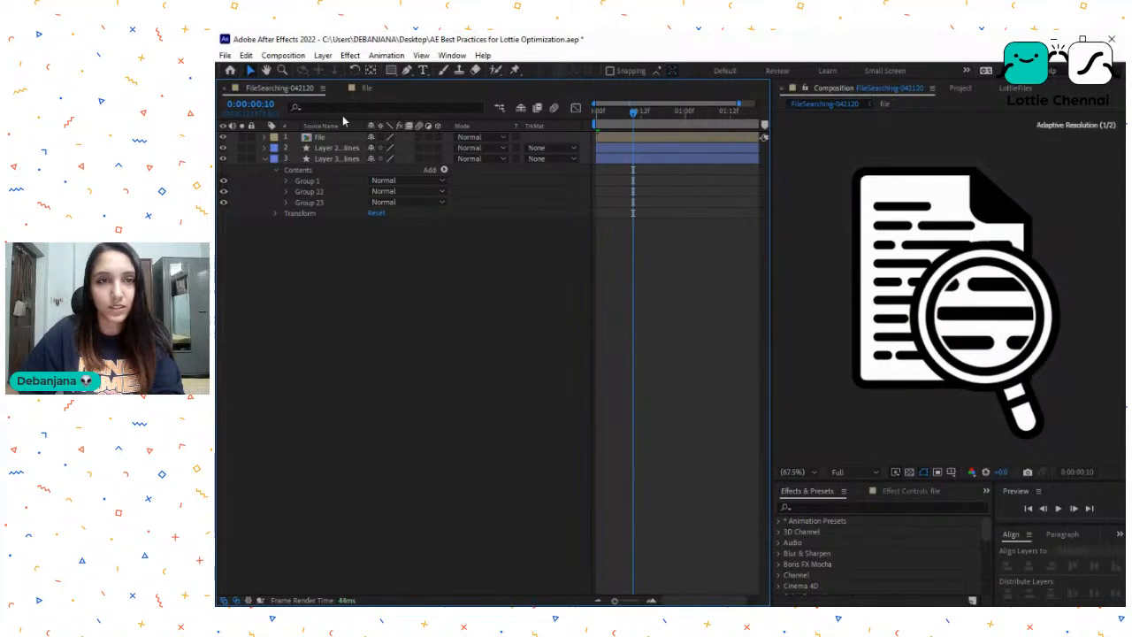
- Delete Path 6 and Path 7 from Group 24 in the file precomp
left_click(365, 88)
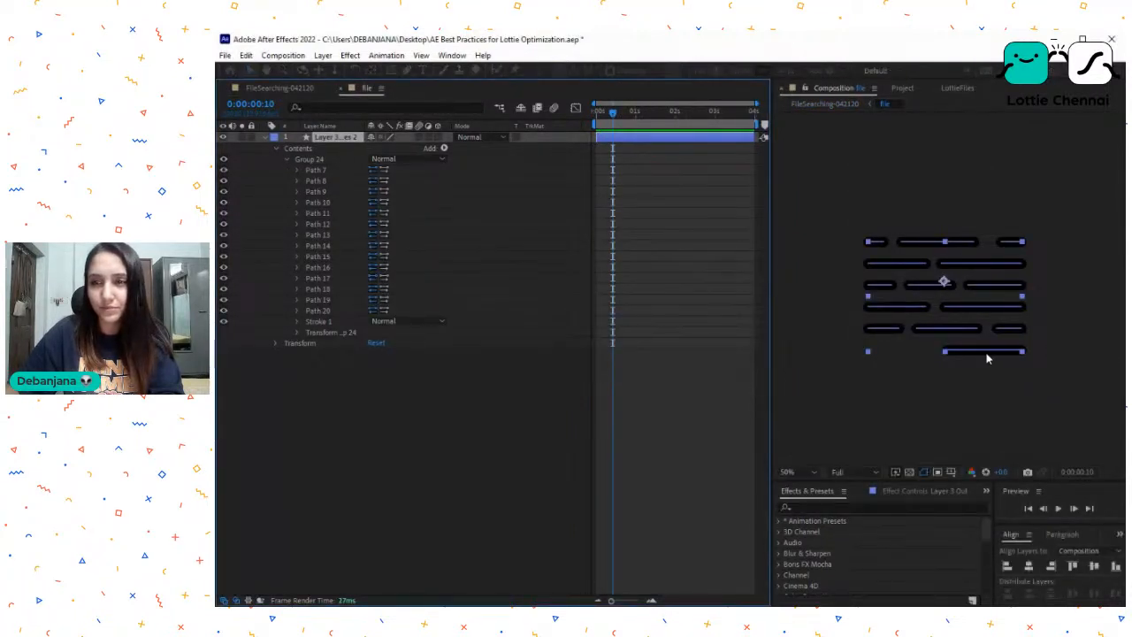
left_click(983, 349)
left_click(336, 170)
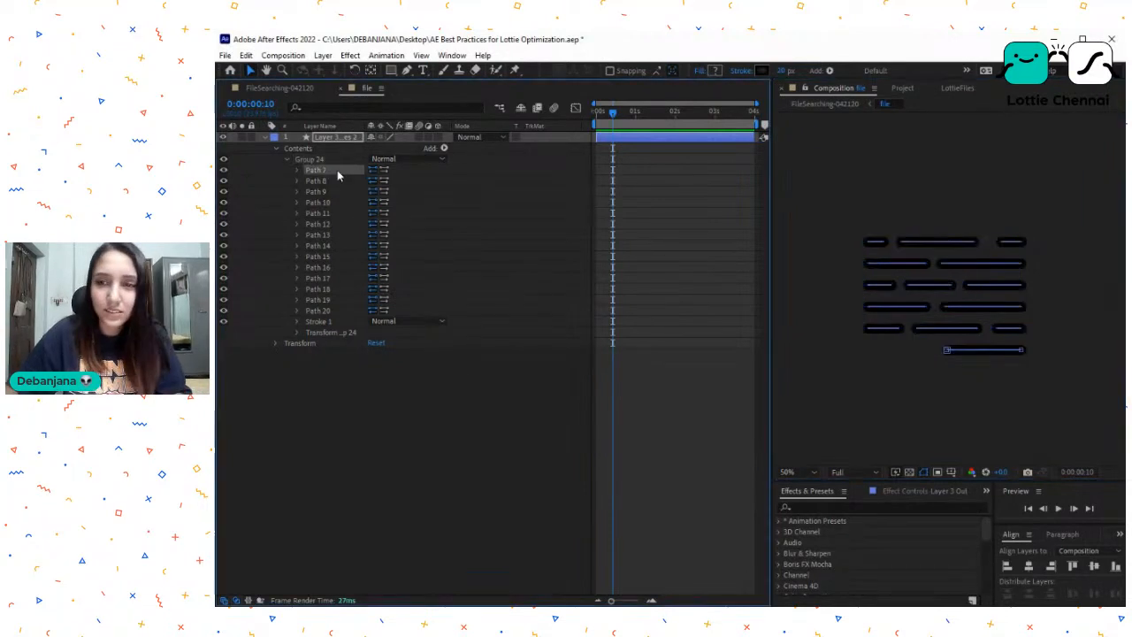
key("Delete")
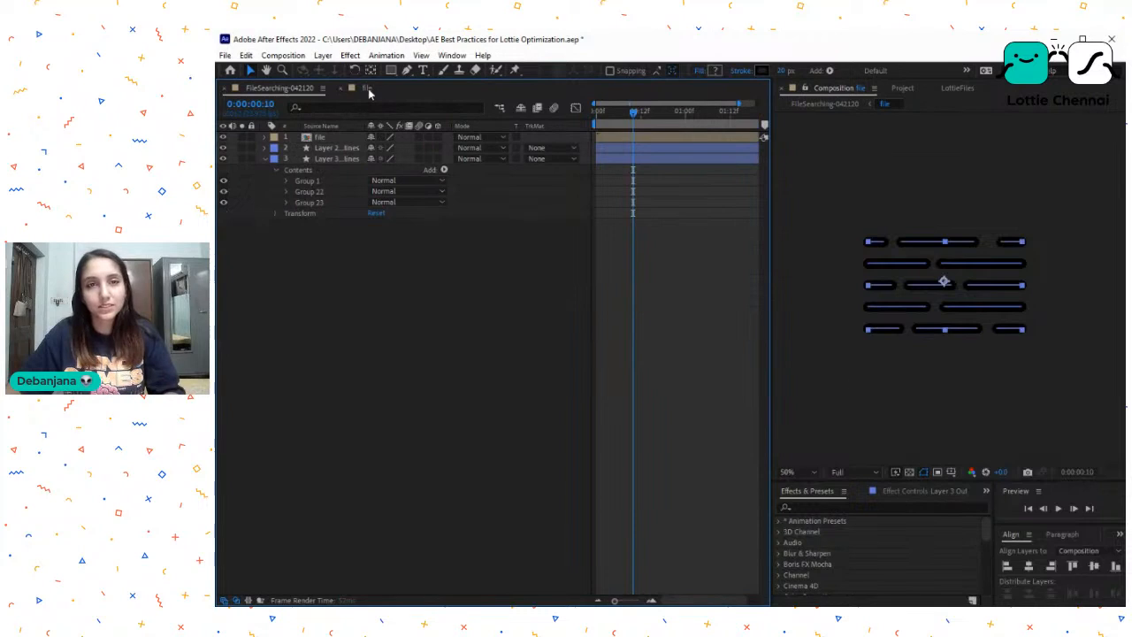
- Identify the lines hidden outside the magnifier among Group 24's remaining paths and delete Path 16 through Path 20
left_click(325, 169)
left_click(324, 191)
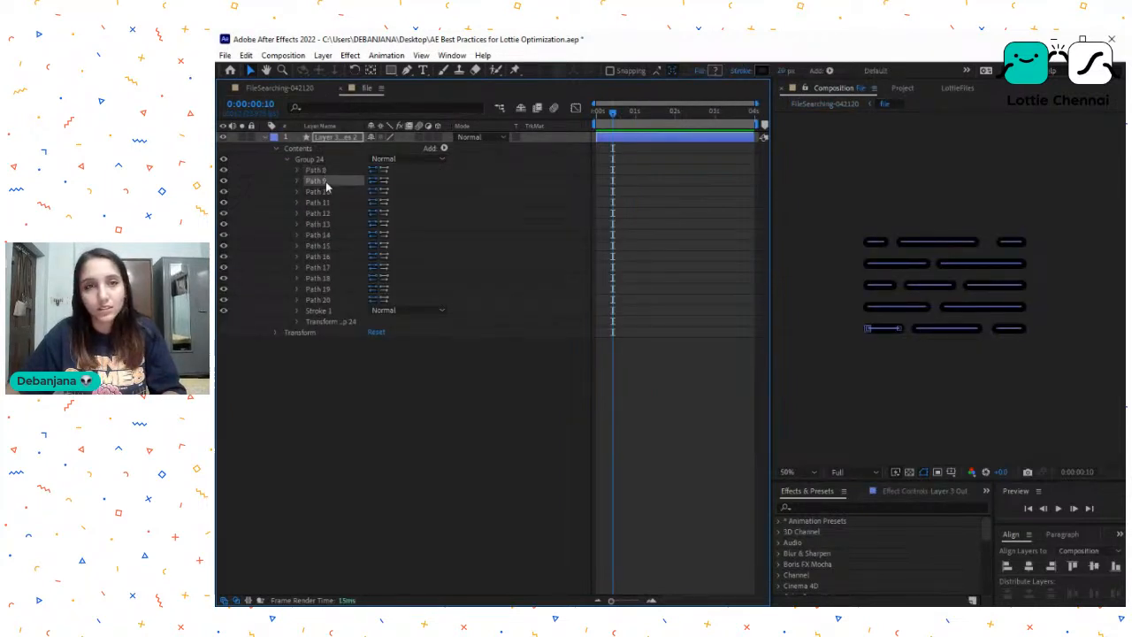
left_click(324, 213)
left_click(324, 226)
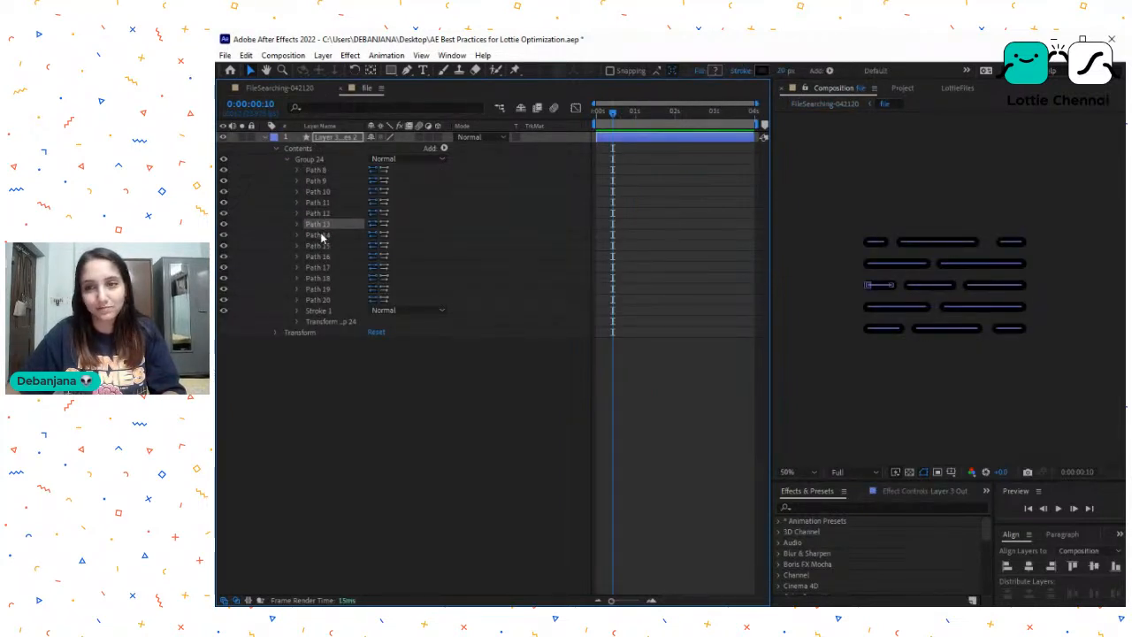
left_click(322, 235)
left_click(326, 246)
left_click(327, 256)
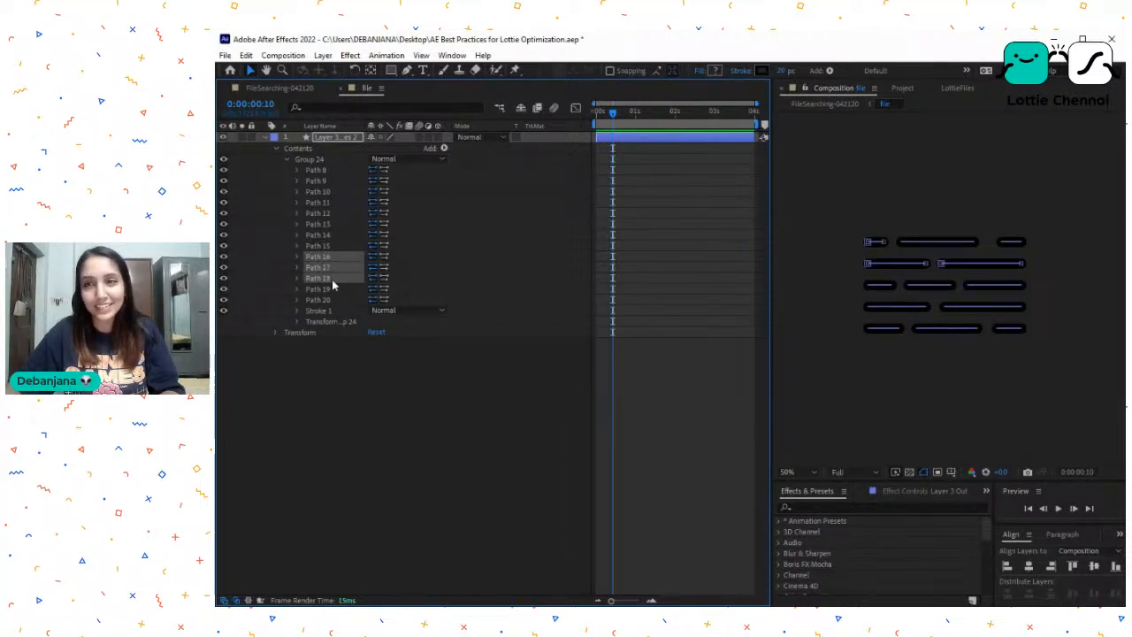
left_click(335, 290, "shift")
left_click(329, 301, "shift")
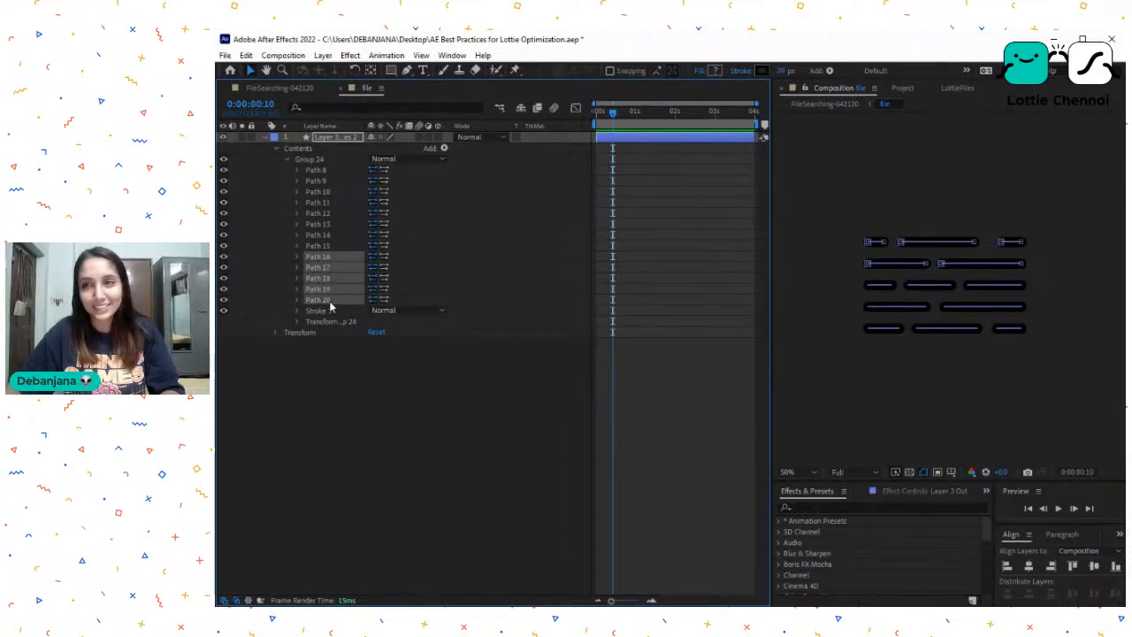
key("Delete")
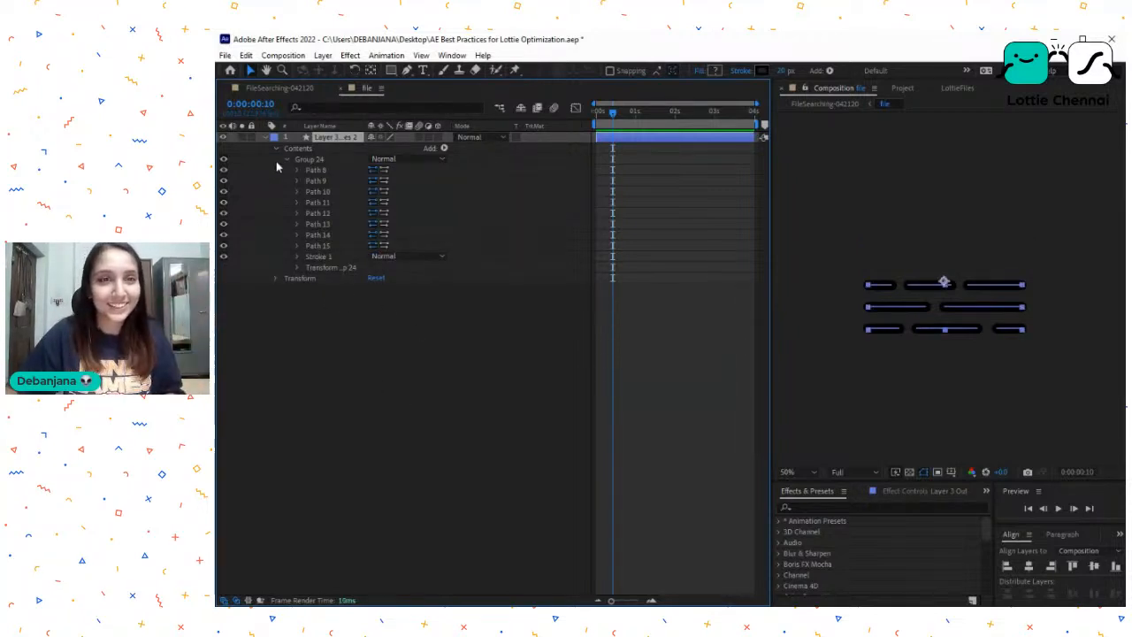
- Ungroup Group 24 so its paths and stroke sit directly in the shape layer's contents
left_click(317, 159)
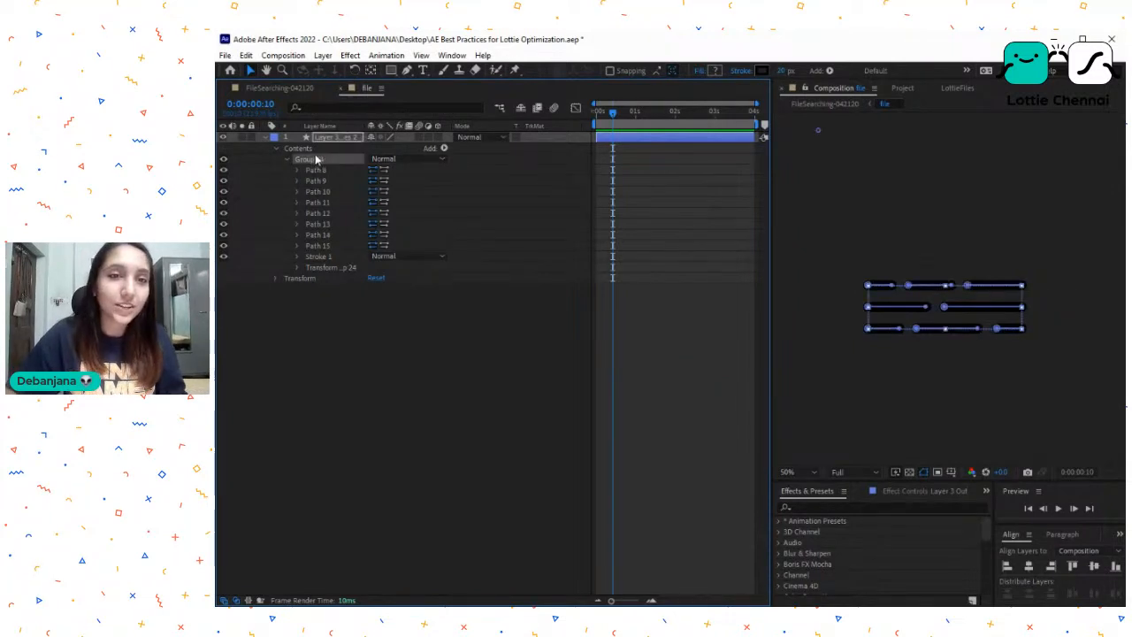
left_click(299, 149)
left_click(311, 159)
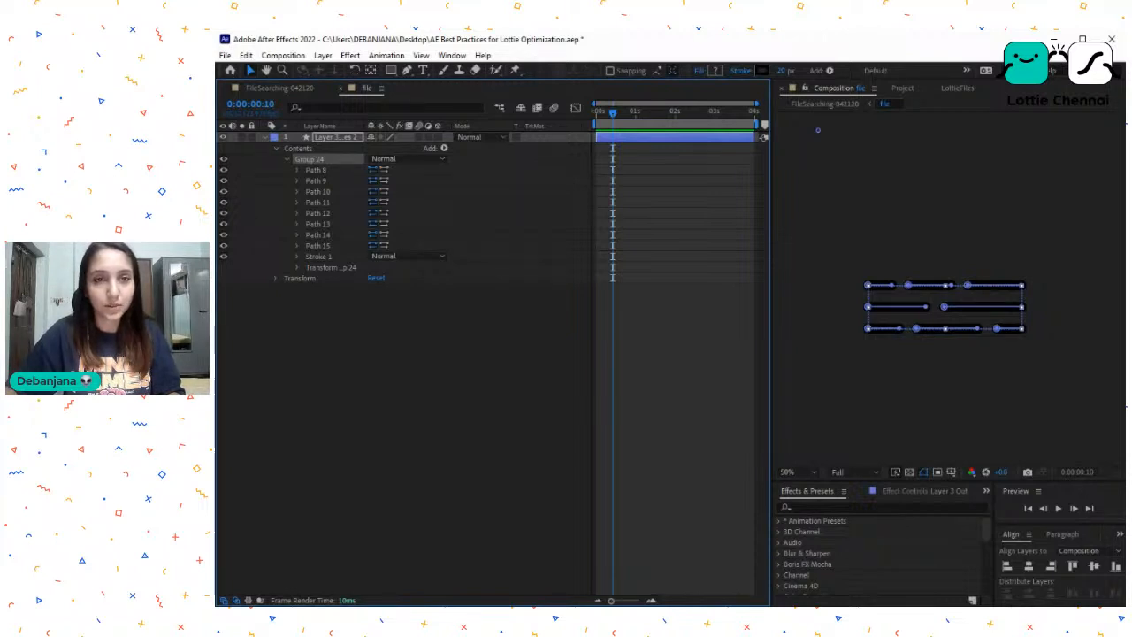
left_click(487, 233)
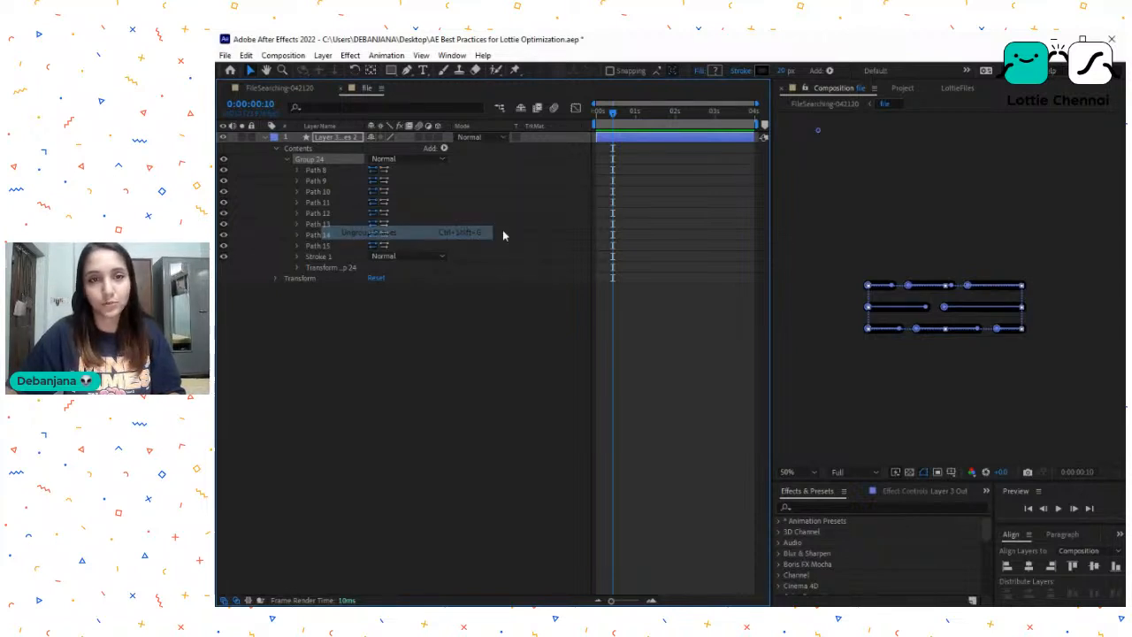
left_click(414, 350)
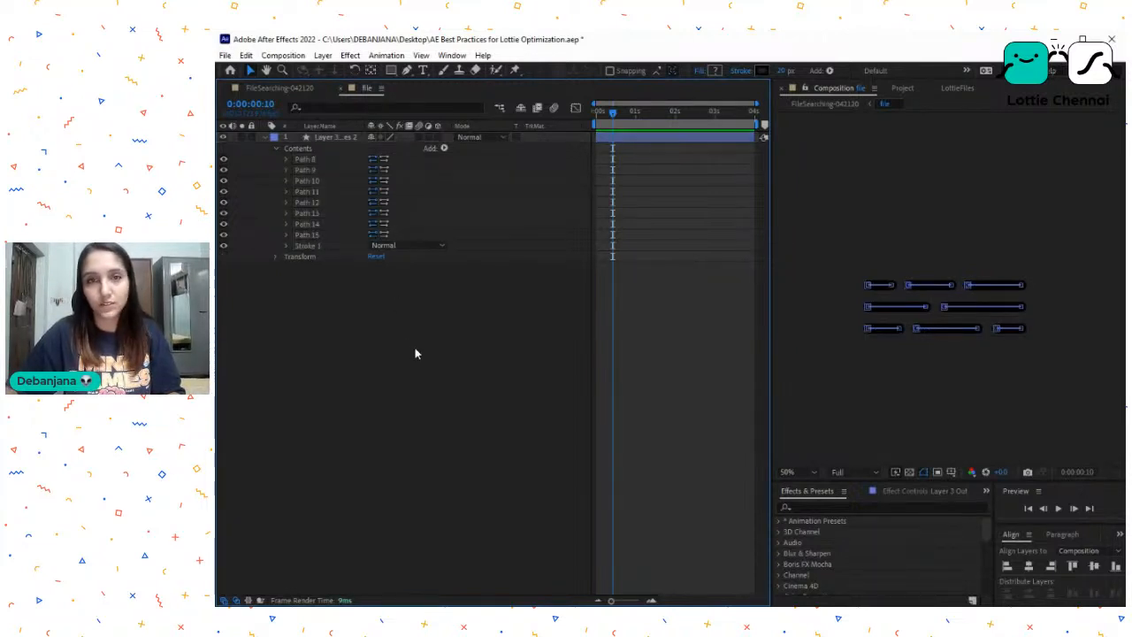
- Preview the FileSearching-042120 animation from its first frame and save the project
left_click(309, 89)
key("Home")
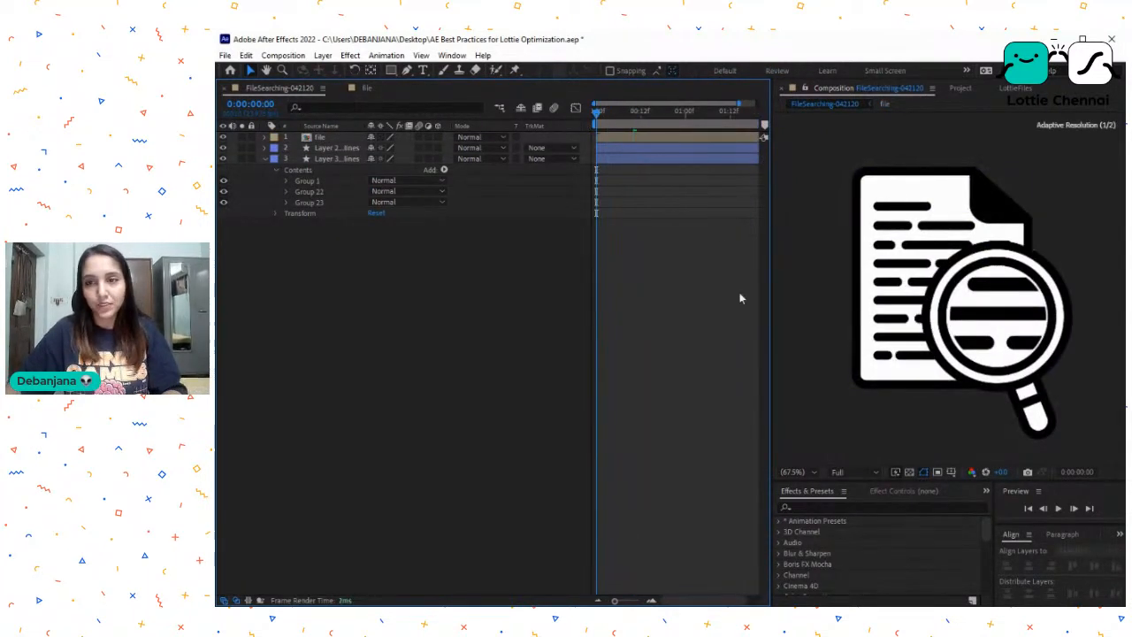
key("space")
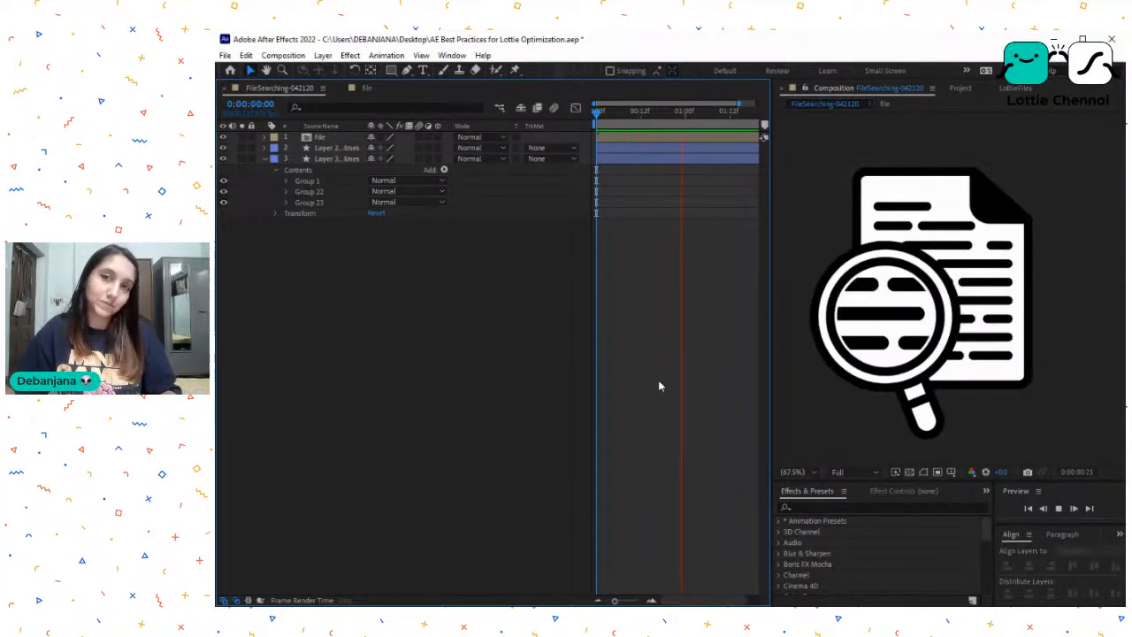
key("space")
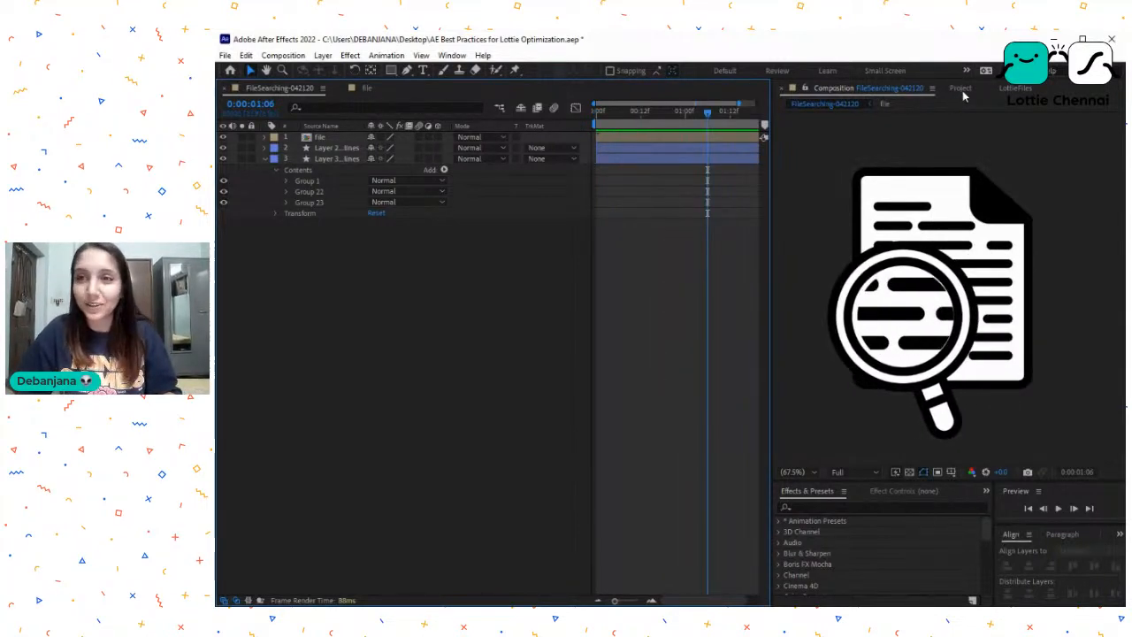
key("ctrl+s")
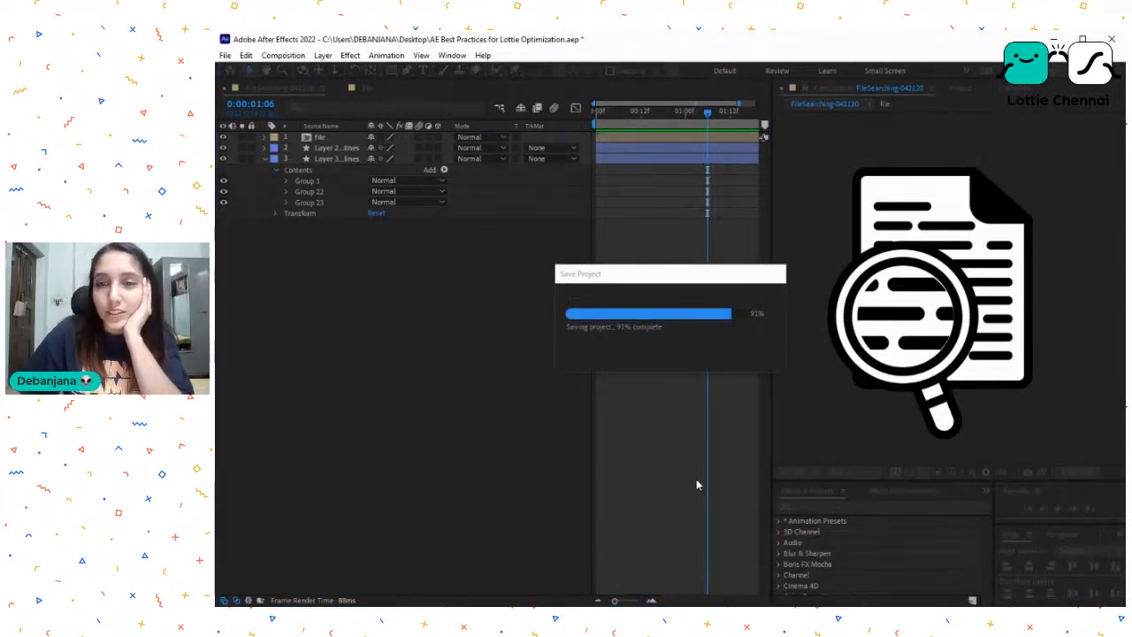
- Find FileSearching-042120 in the LottieFiles extension, render it and check its file size
left_click(1016, 88)
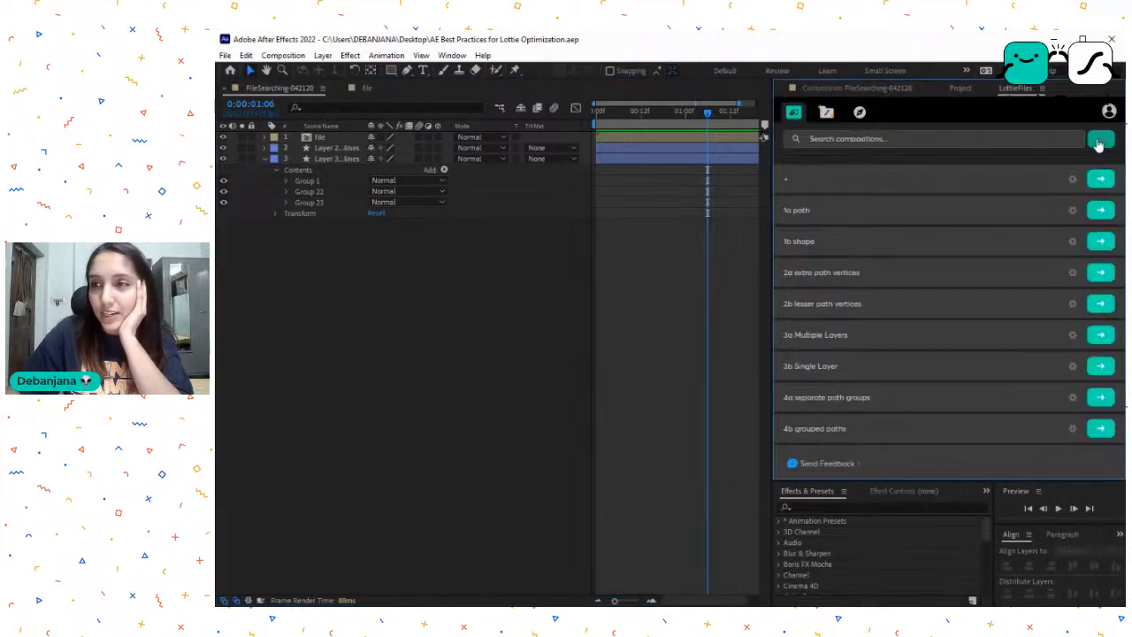
left_click(876, 139)
type("f")
left_click(1100, 209)
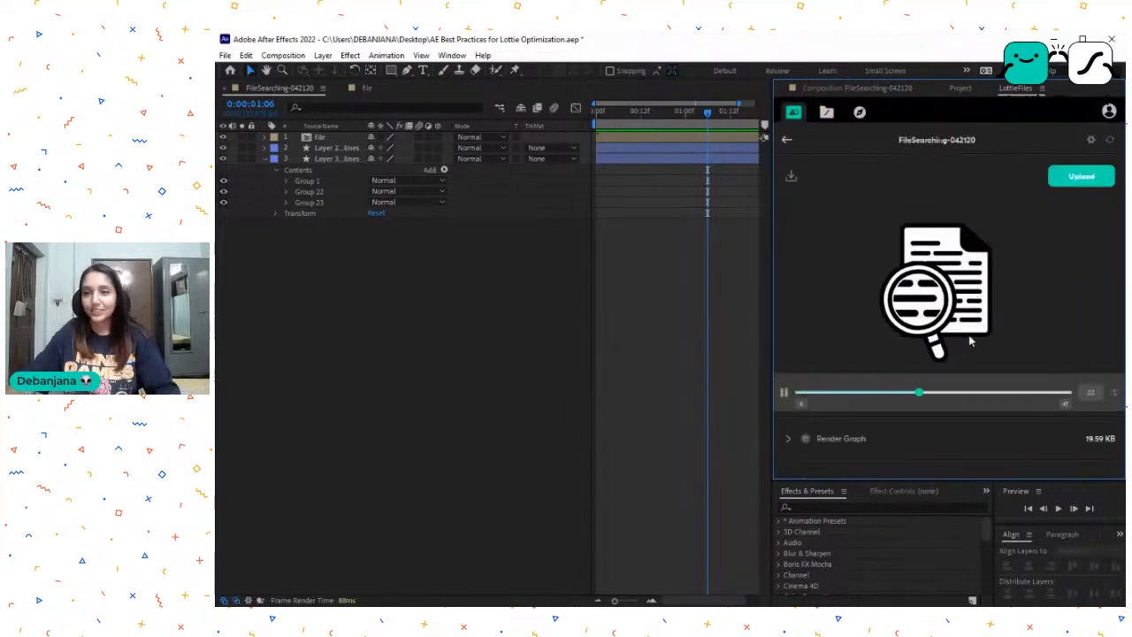
double_click(1093, 384)
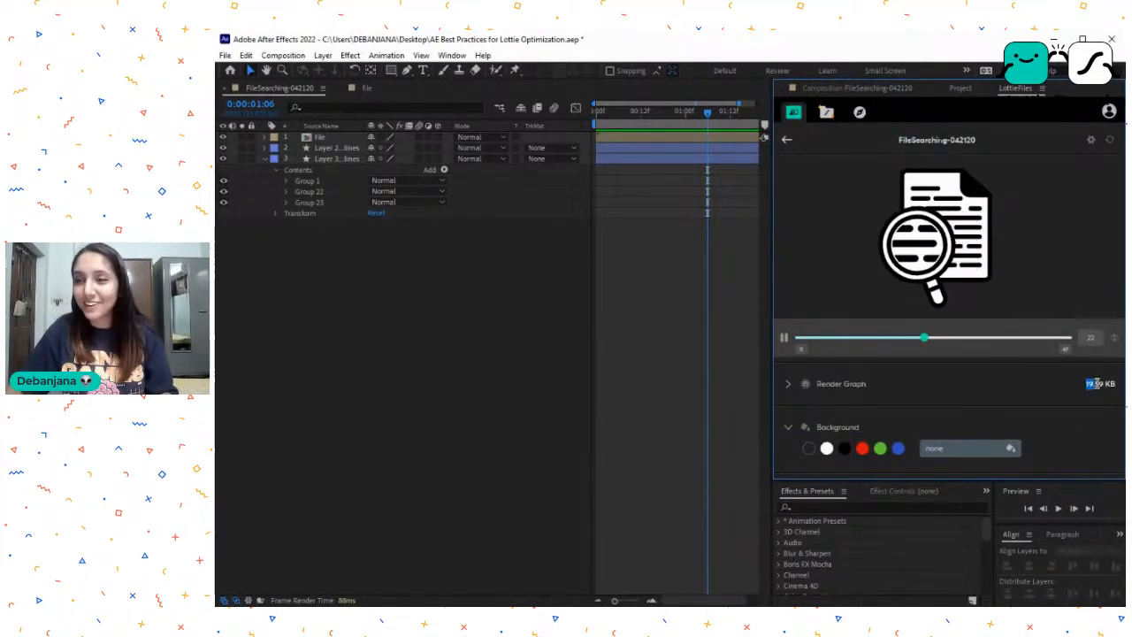
left_click_drag(1097, 387, 1114, 387)
left_click(1072, 393)
left_click(1101, 388)
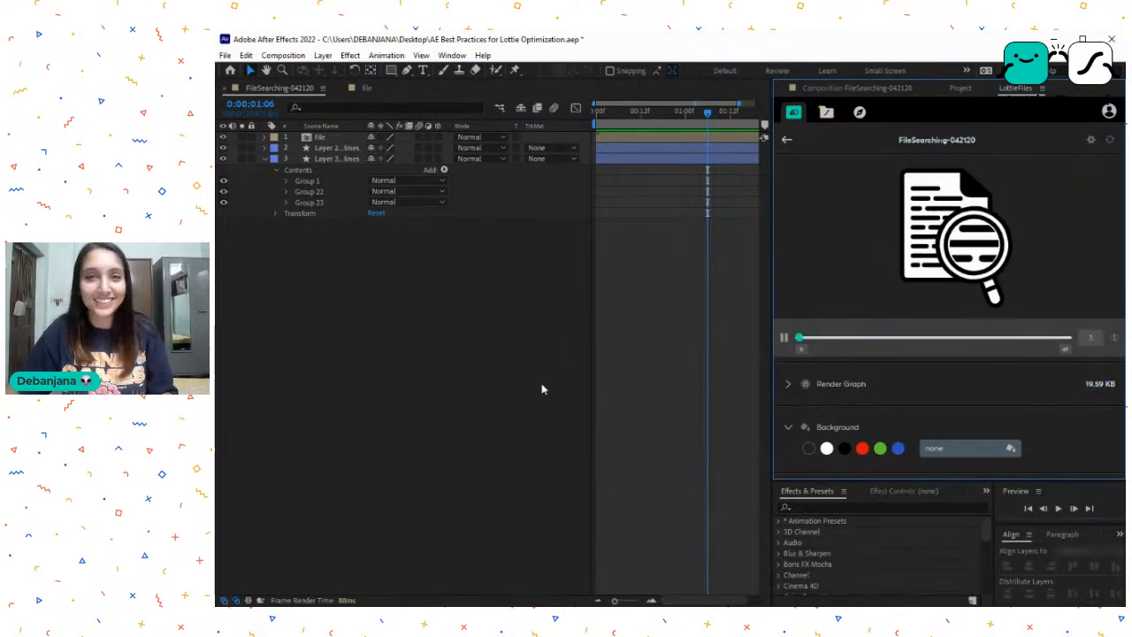
- Return to the FileSearching-042120 composition view and save the project again
left_click(701, 382)
key("ctrl+s")
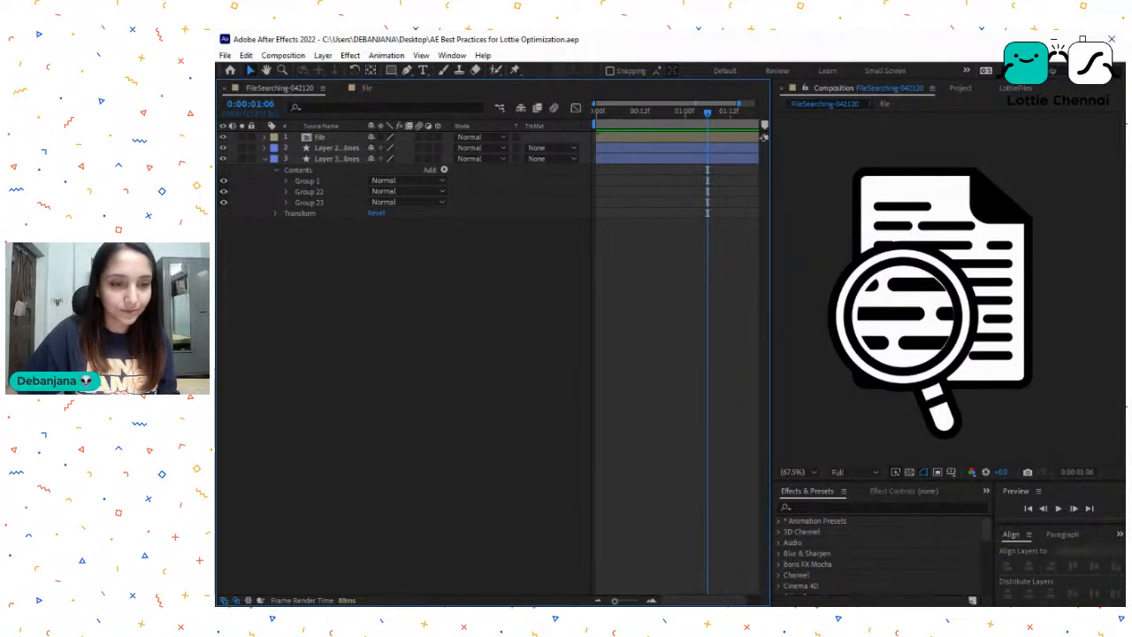
key("alt+Tab")
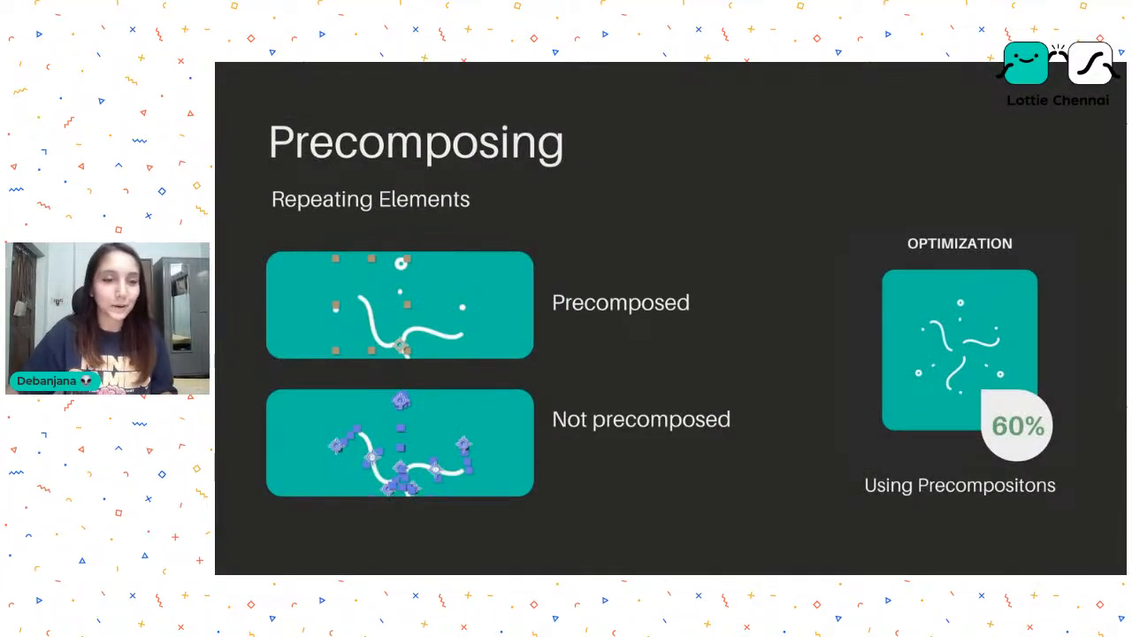
key("Right")
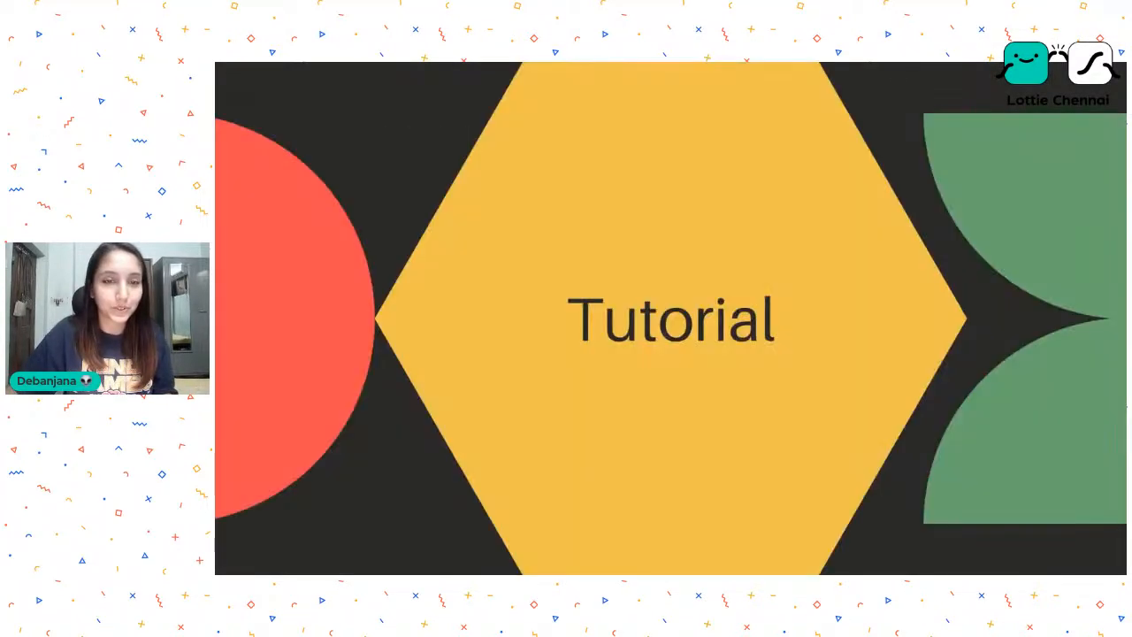
key("Right")
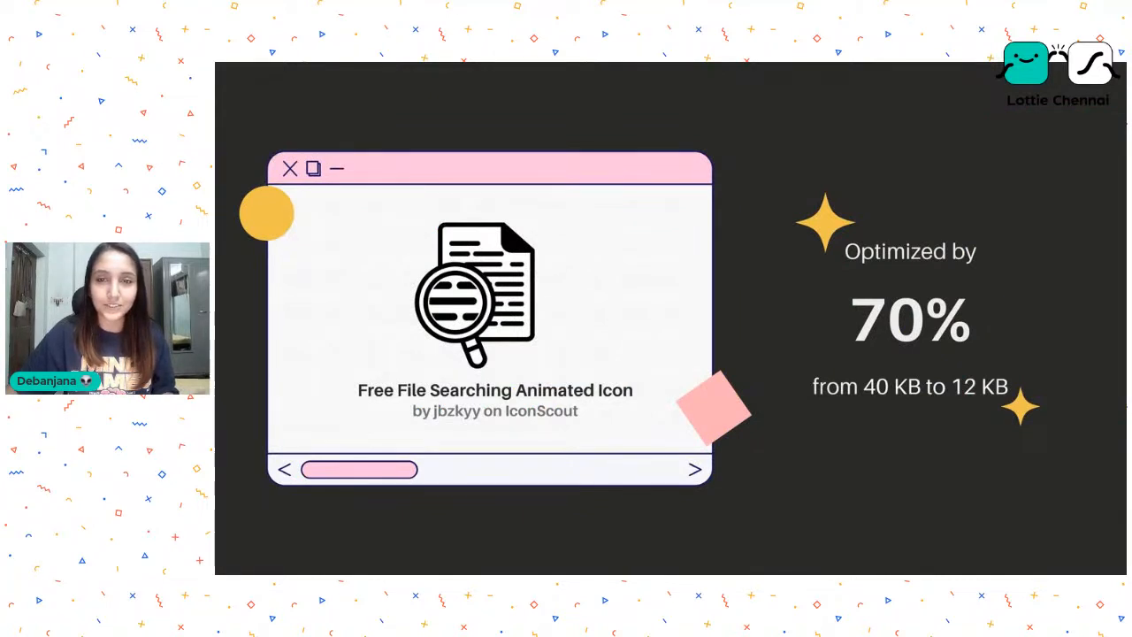